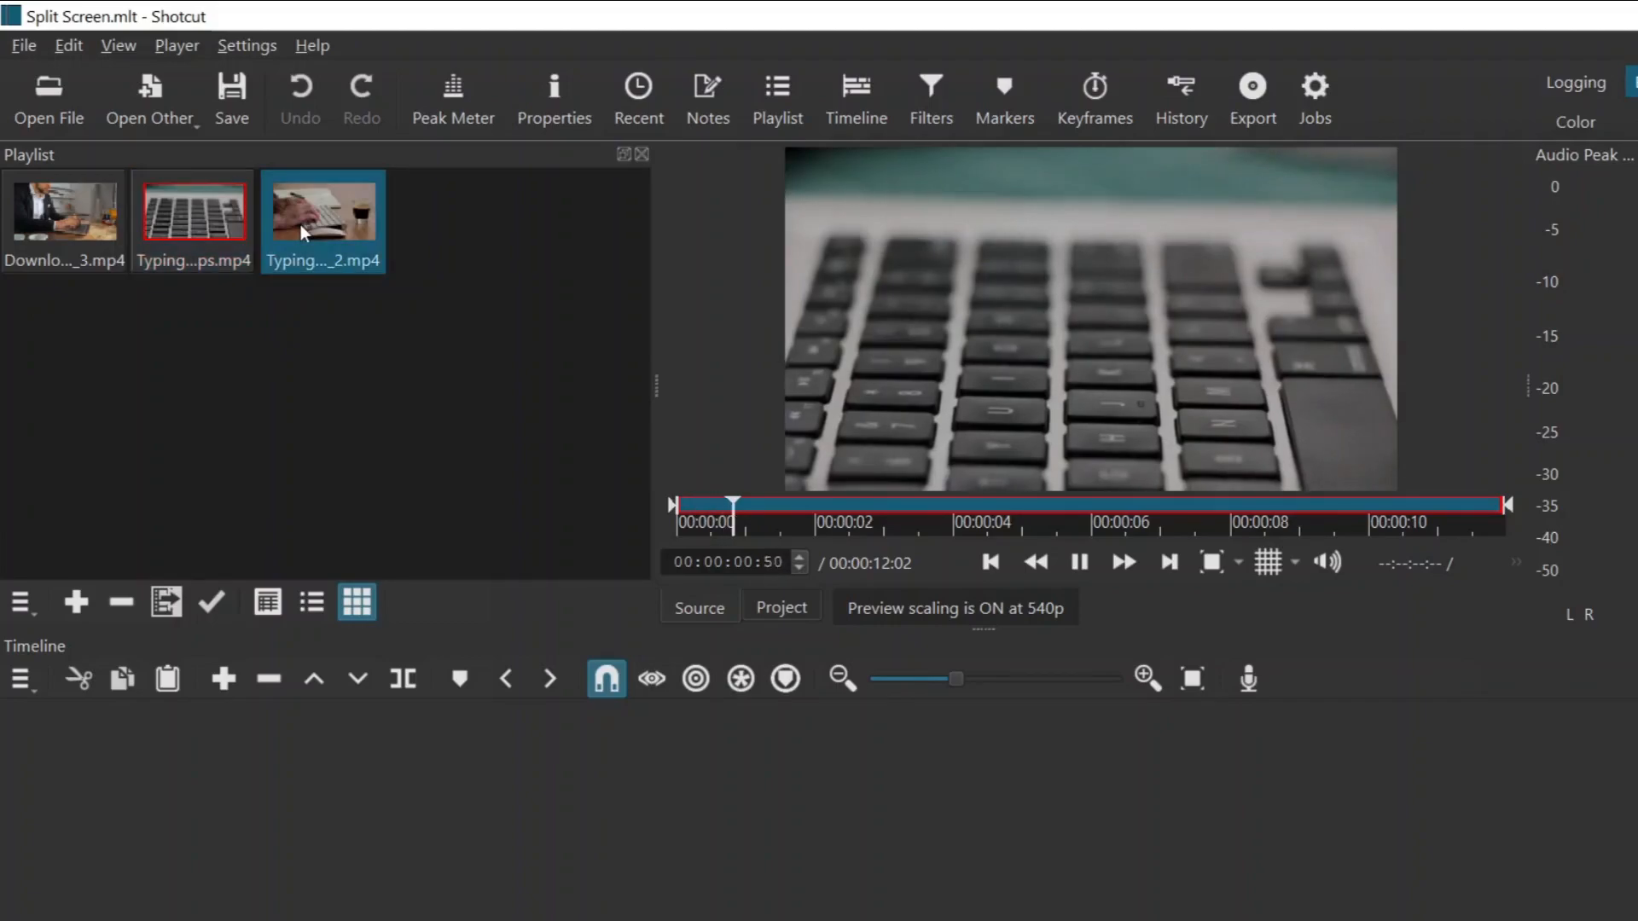
# - Preview the Download the Best Free Man Videos_3.mp4 clip from the playlist, pausing it after about a second
pyautogui.click(45, 223)
pyautogui.doubleClick(46, 224)
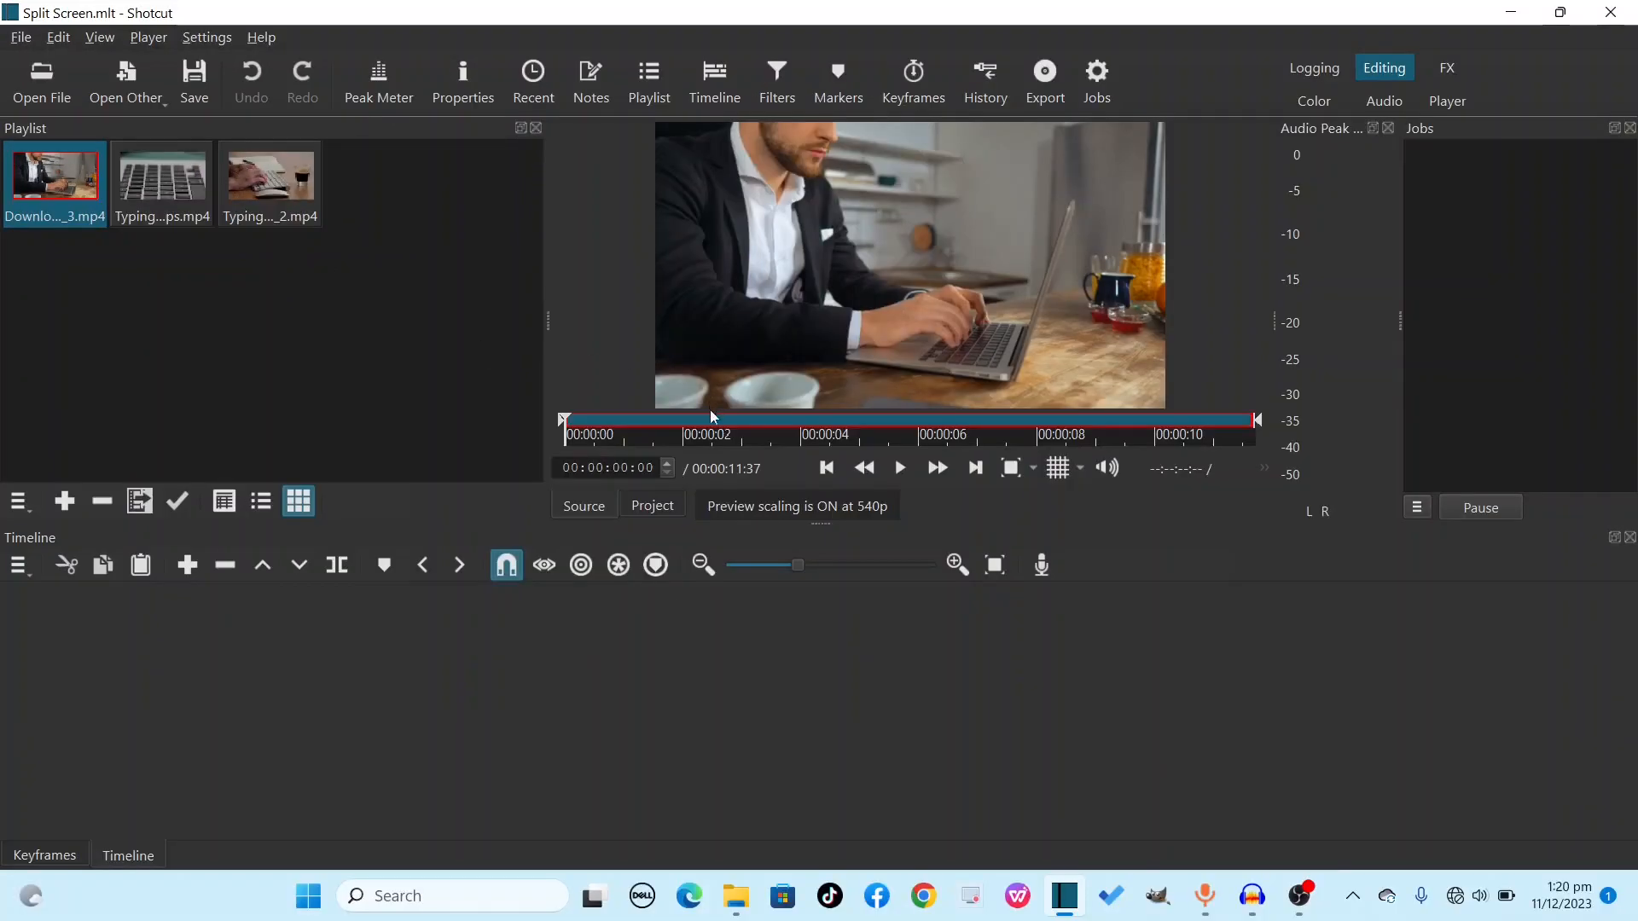
pyautogui.click(1079, 562)
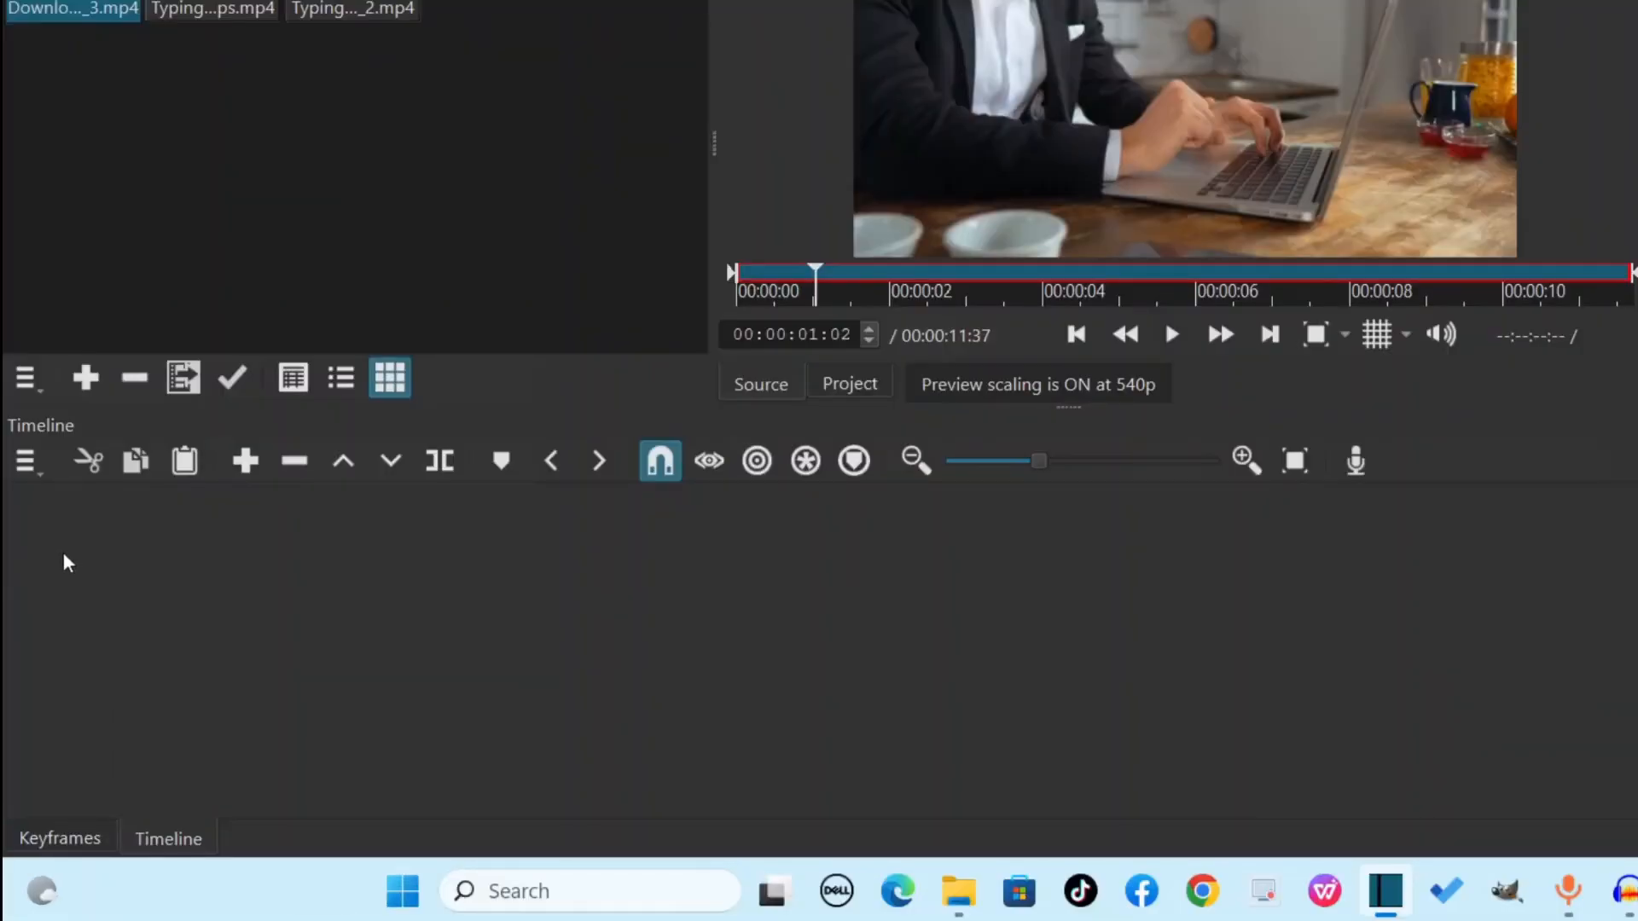
# - Add three video tracks, V1, V2 and V3, to the empty timeline
pyautogui.rightClick(63, 553)
pyautogui.moveTo(80, 568)
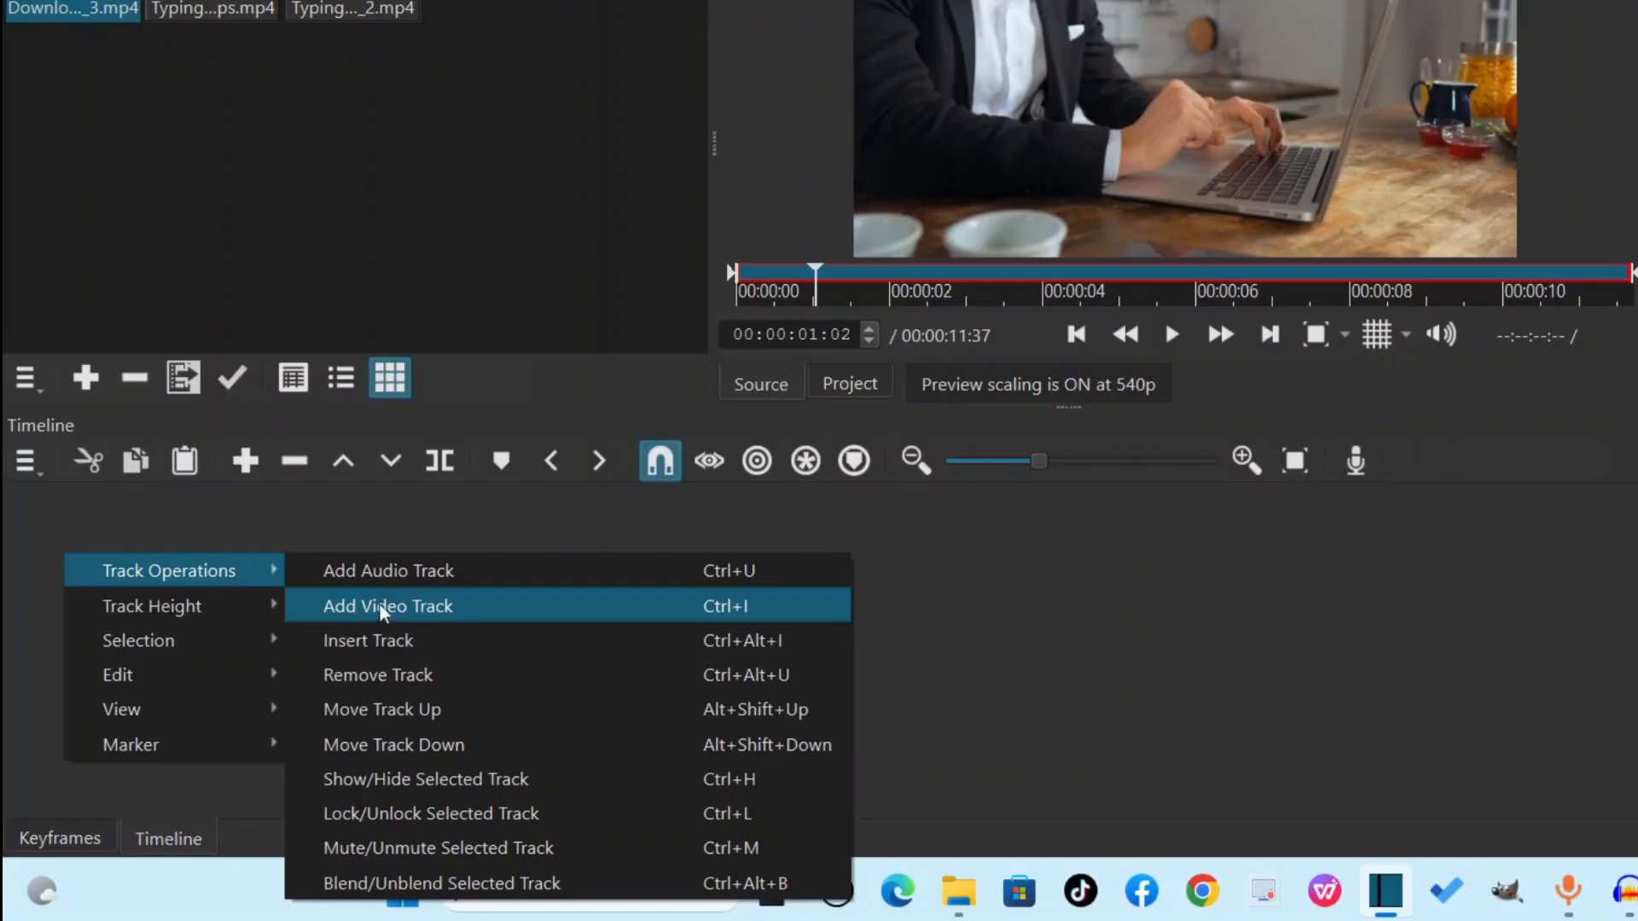
pyautogui.click(468, 606)
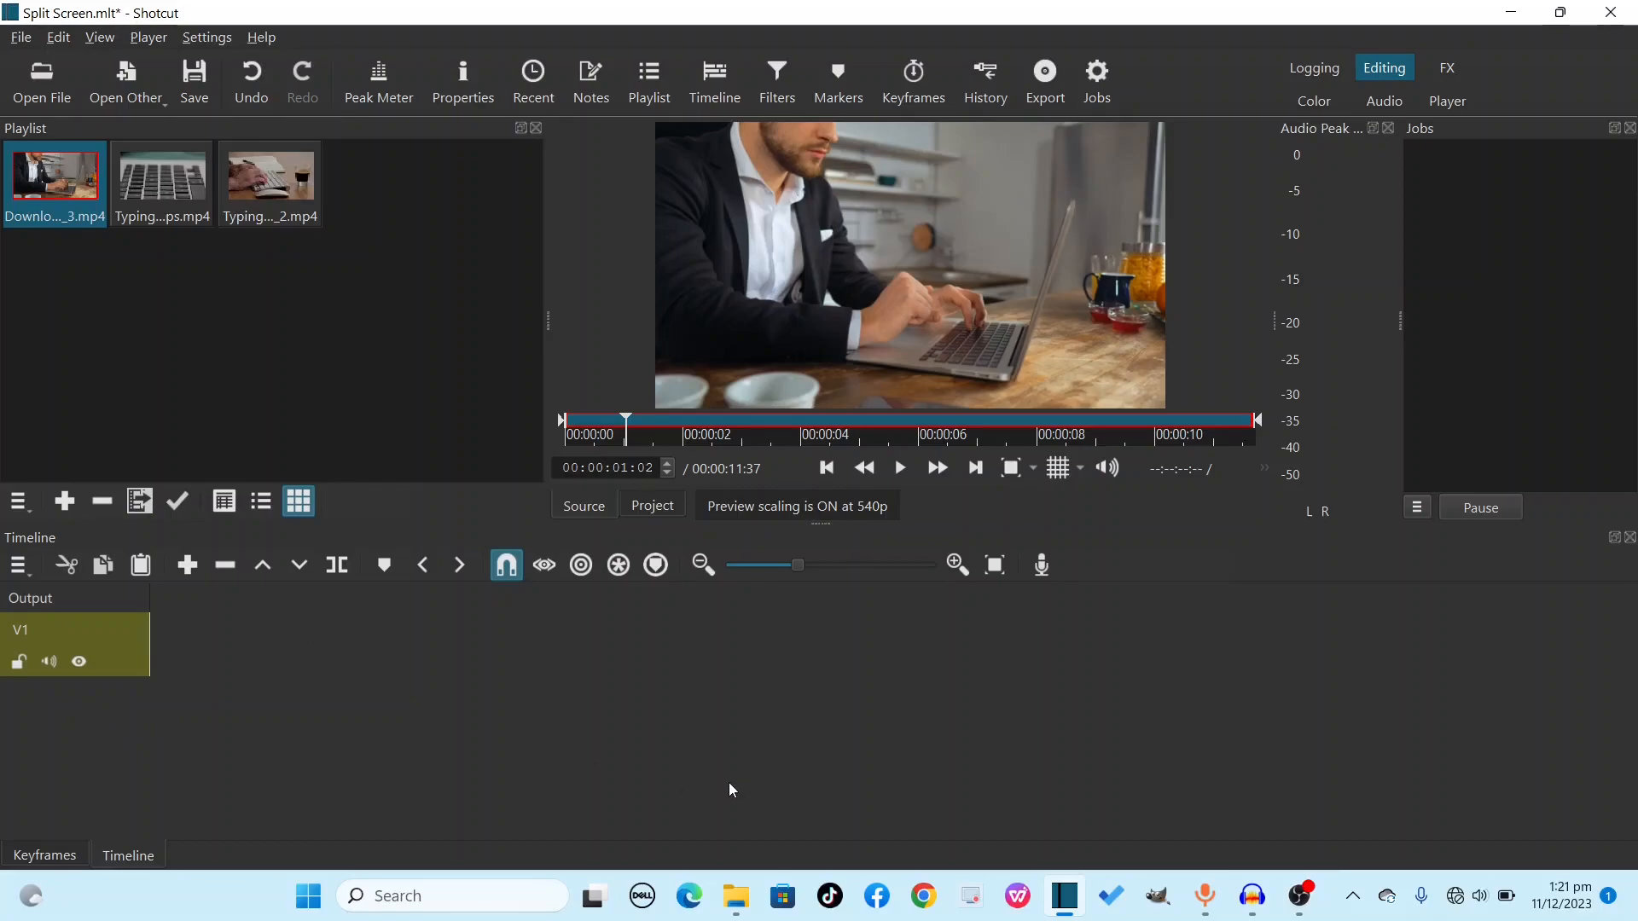
pyautogui.hotkey('ctrl', 'i')
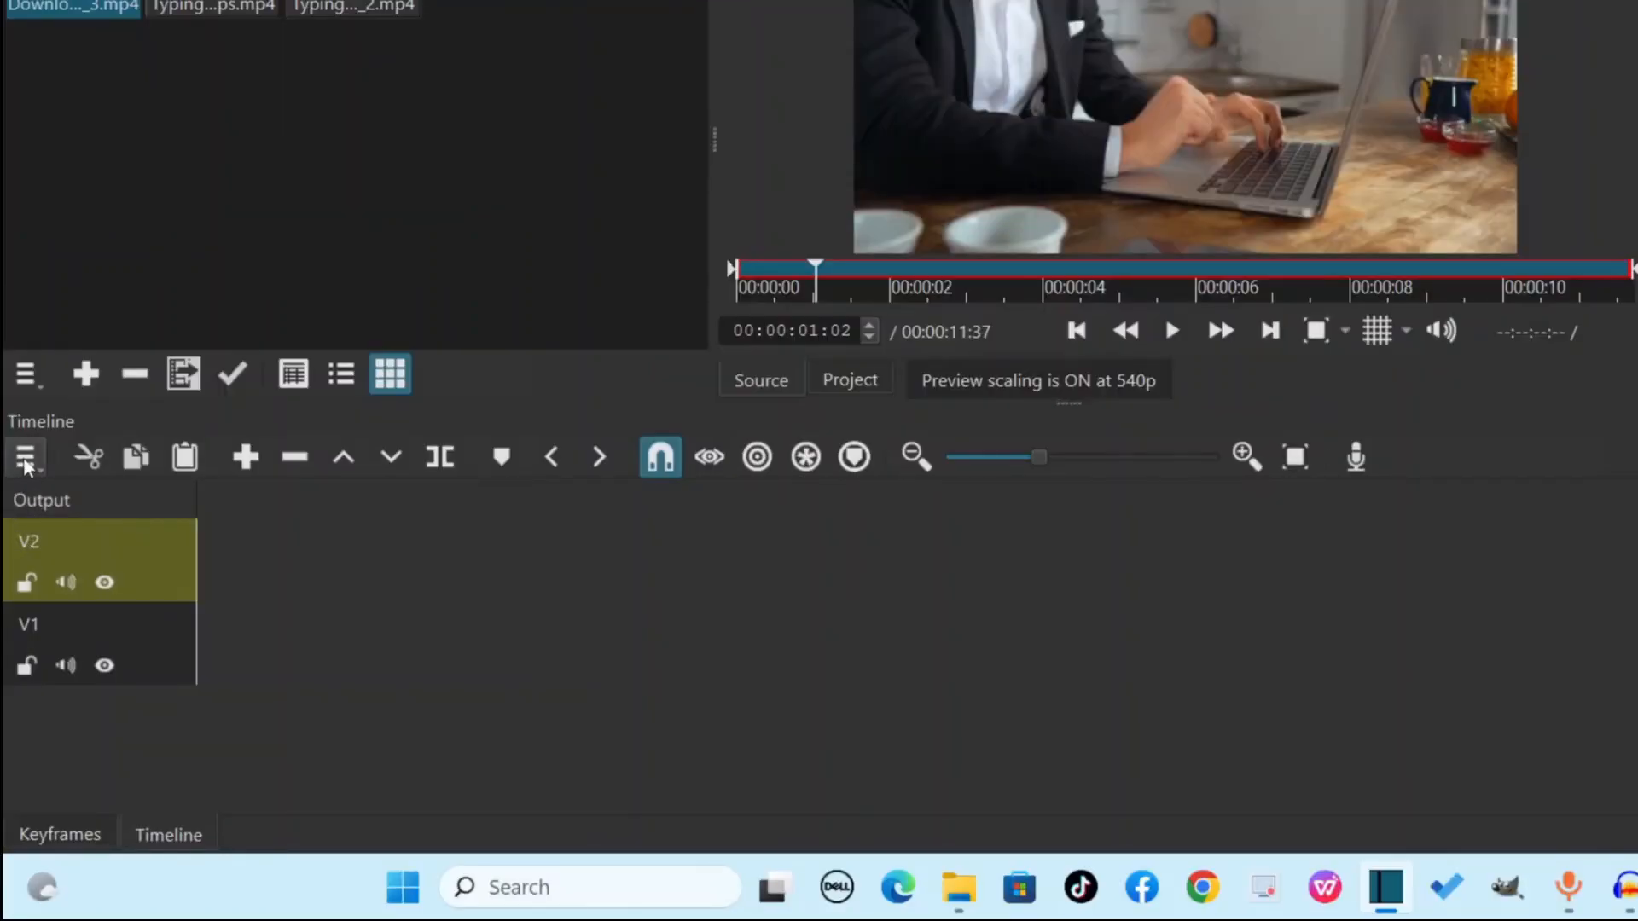
pyautogui.click(26, 459)
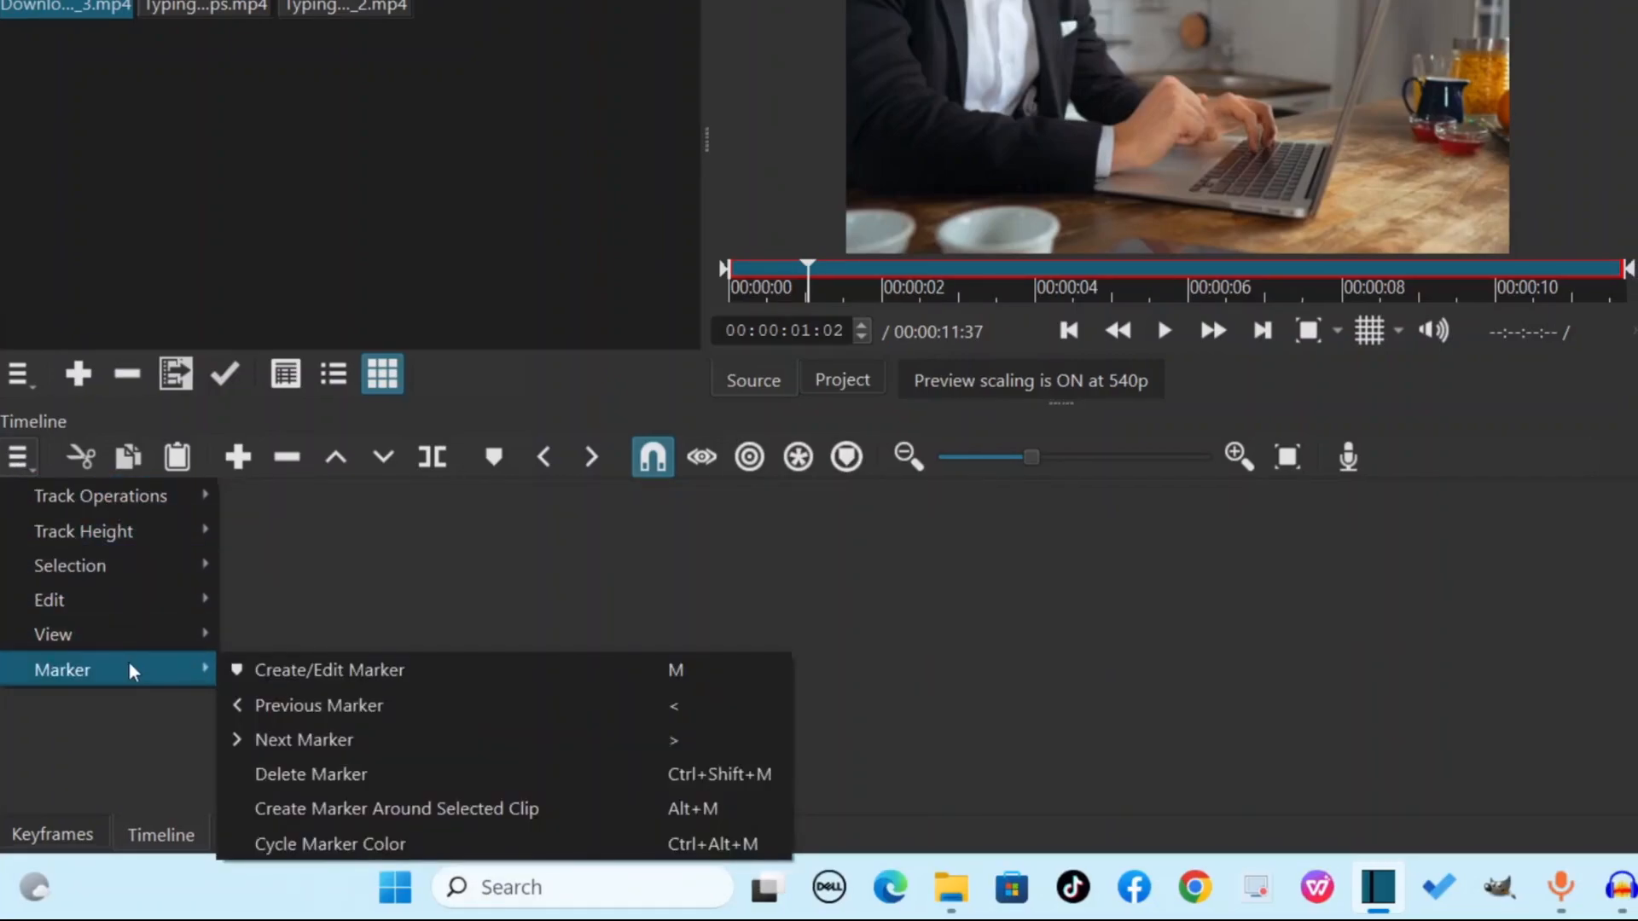
pyautogui.moveTo(125, 498)
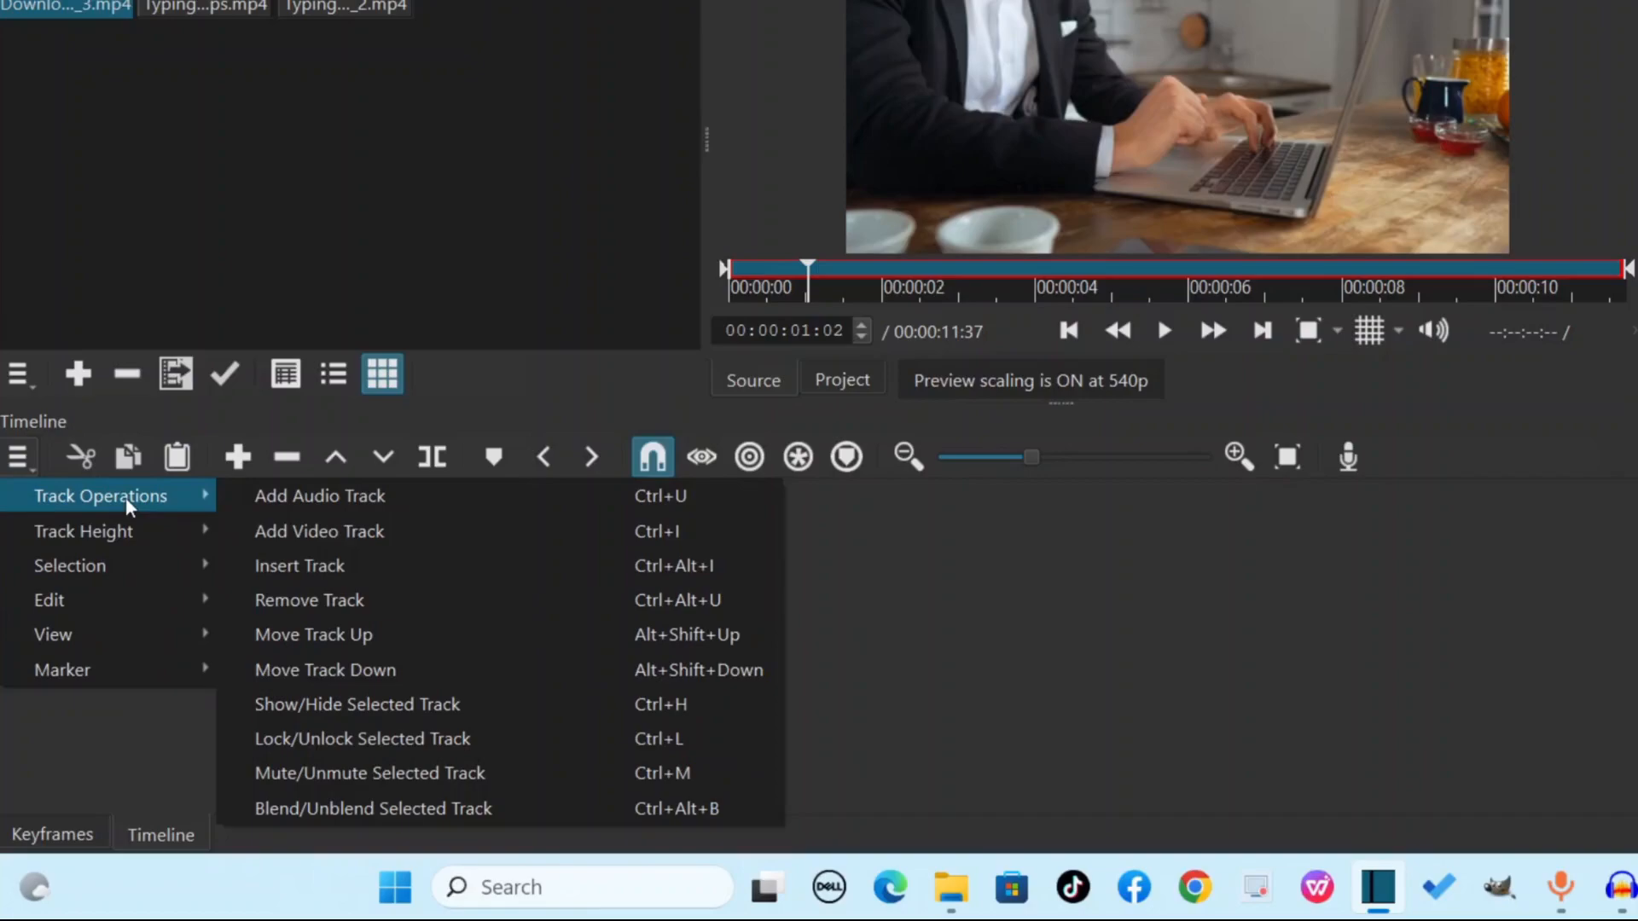
pyautogui.click(305, 527)
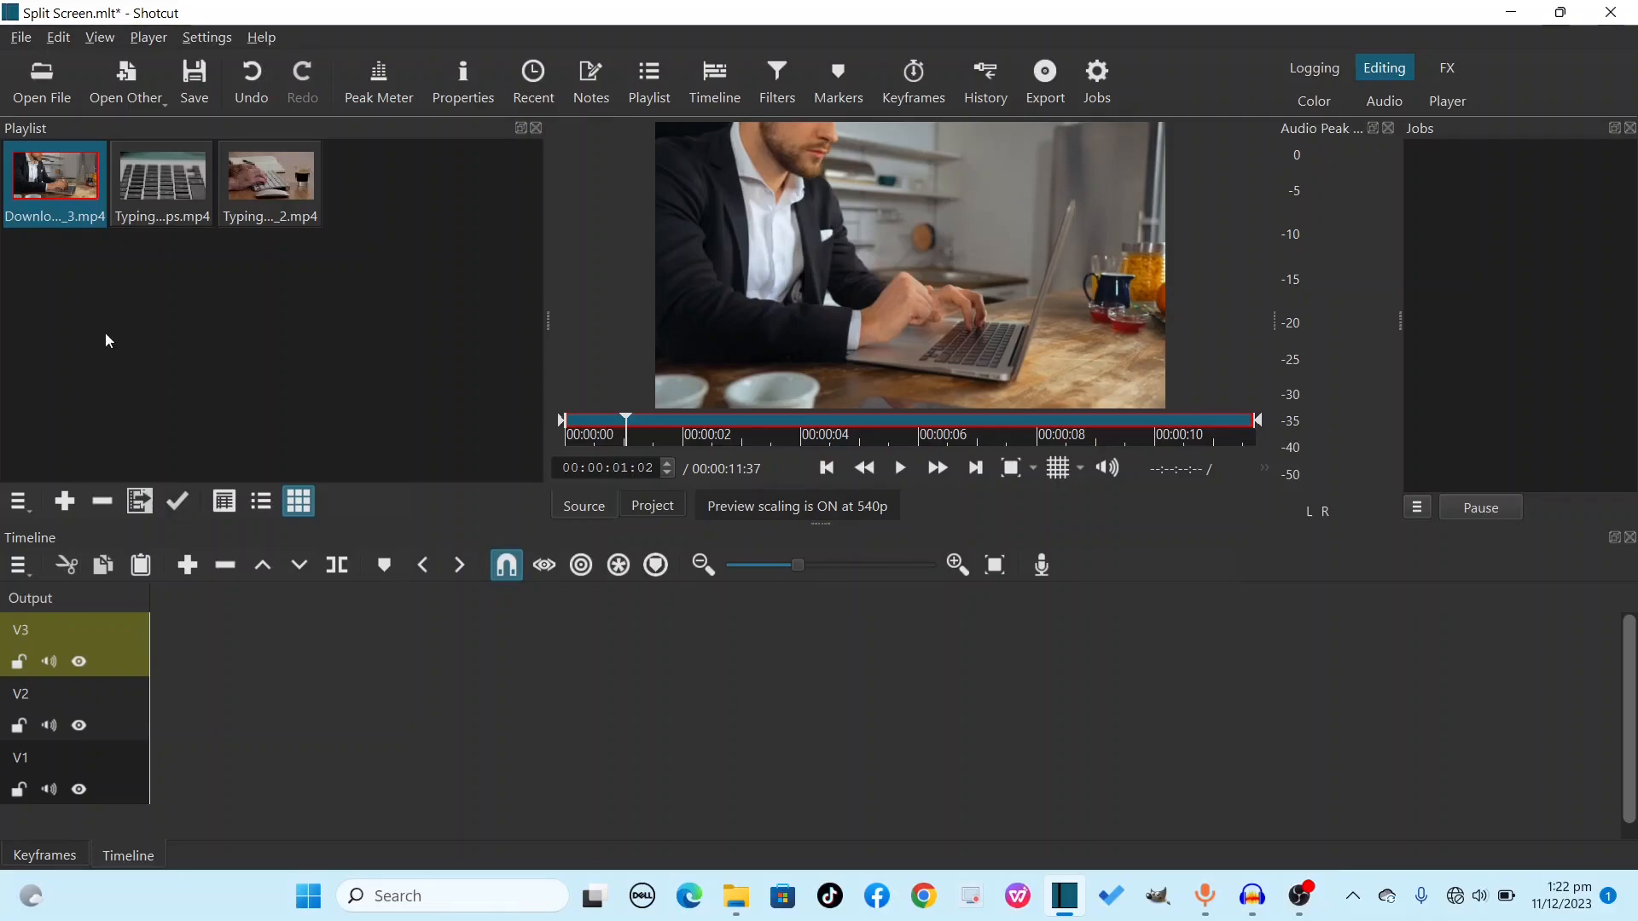
# - Place the man video on V1, the keyboard Clips.mp4 on V2 and Clips_2.mp4 on V3, all starting at 00:00:00
pyautogui.moveTo(40, 168); pyautogui.dragTo(167, 763)
pyautogui.moveTo(290, 766); pyautogui.dragTo(249, 767)
pyautogui.moveTo(178, 191); pyautogui.dragTo(252, 686)
pyautogui.moveTo(427, 704); pyautogui.dragTo(307, 706)
pyautogui.moveTo(265, 183); pyautogui.dragTo(133, 655)
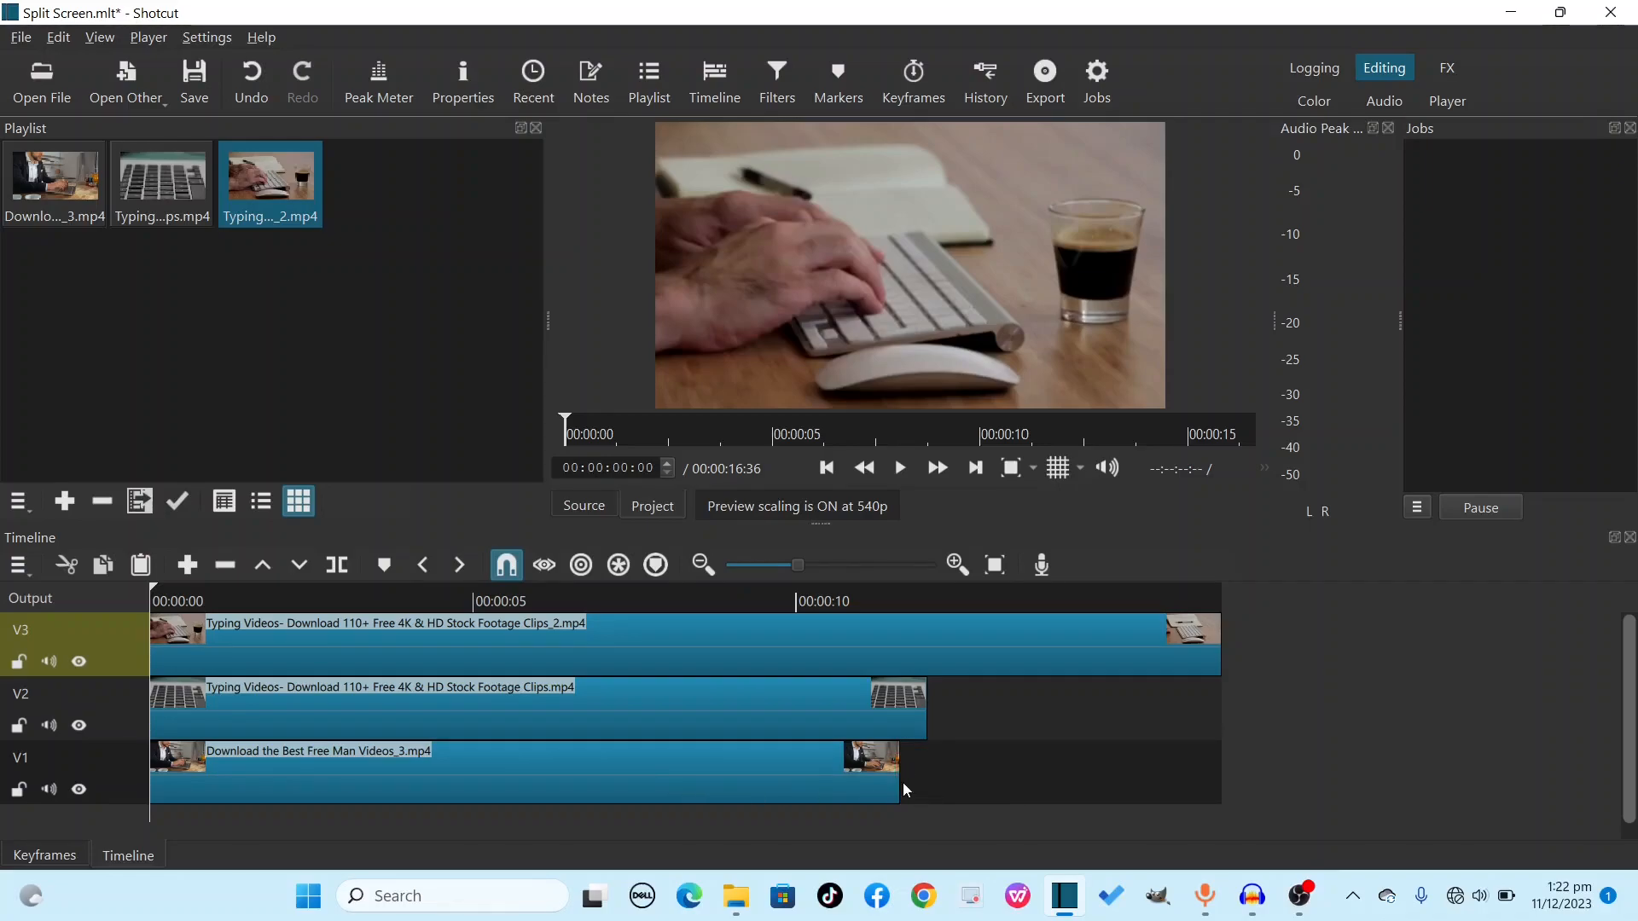
# - Split the V2 clip at the end of the V1 clip and ripple delete the excess part
pyautogui.click(139, 802)
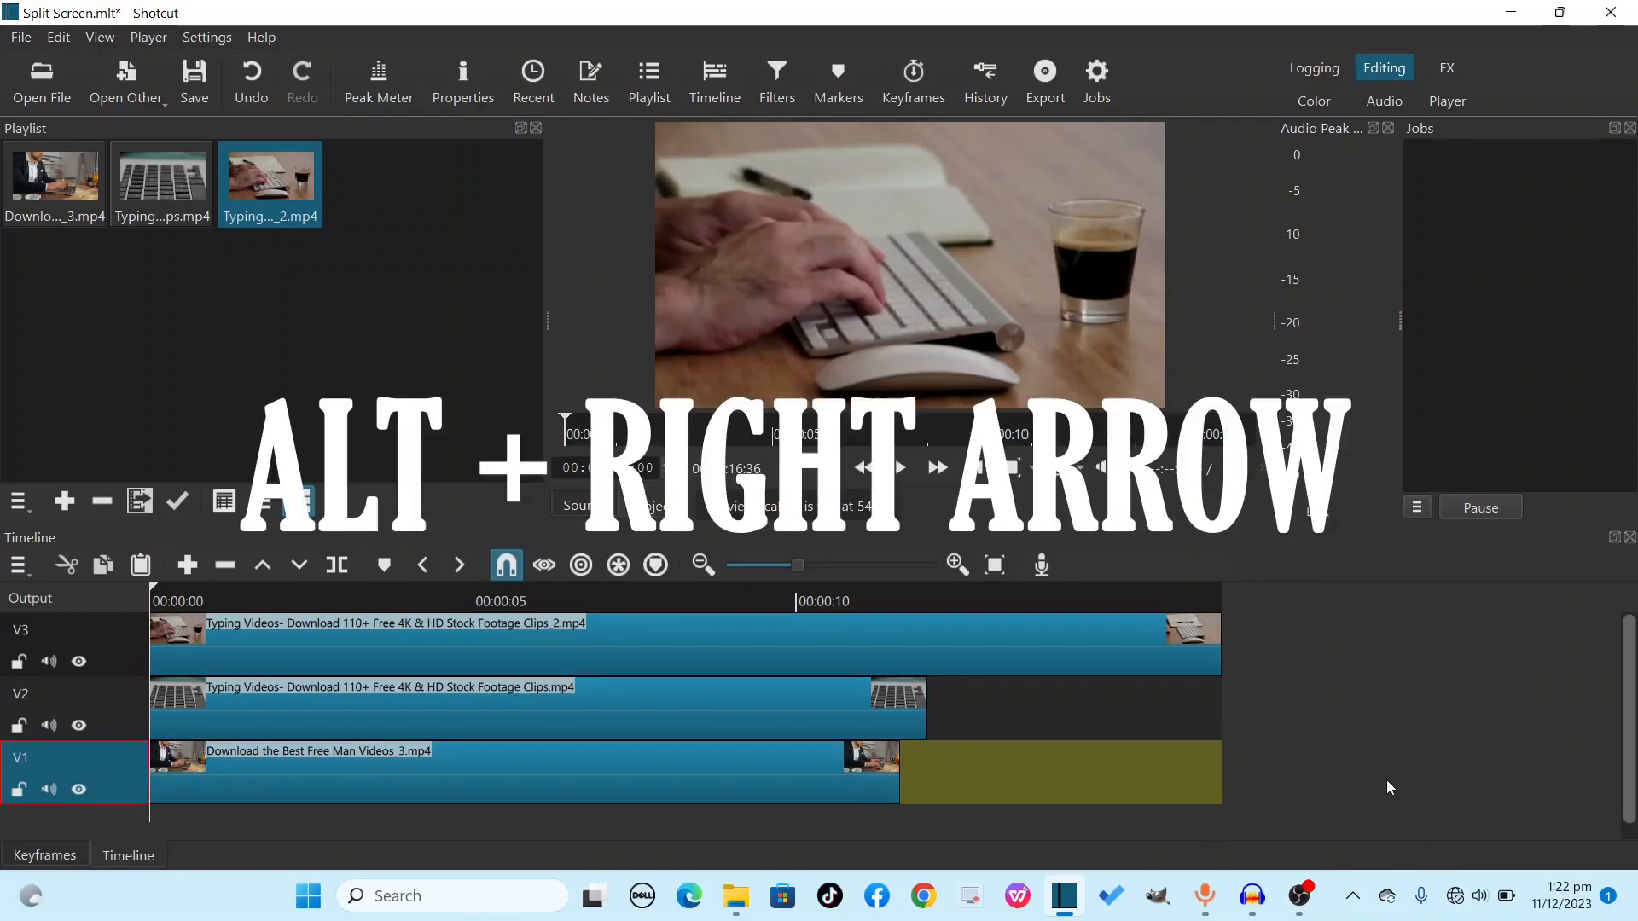
pyautogui.hotkey('alt', 'Right')
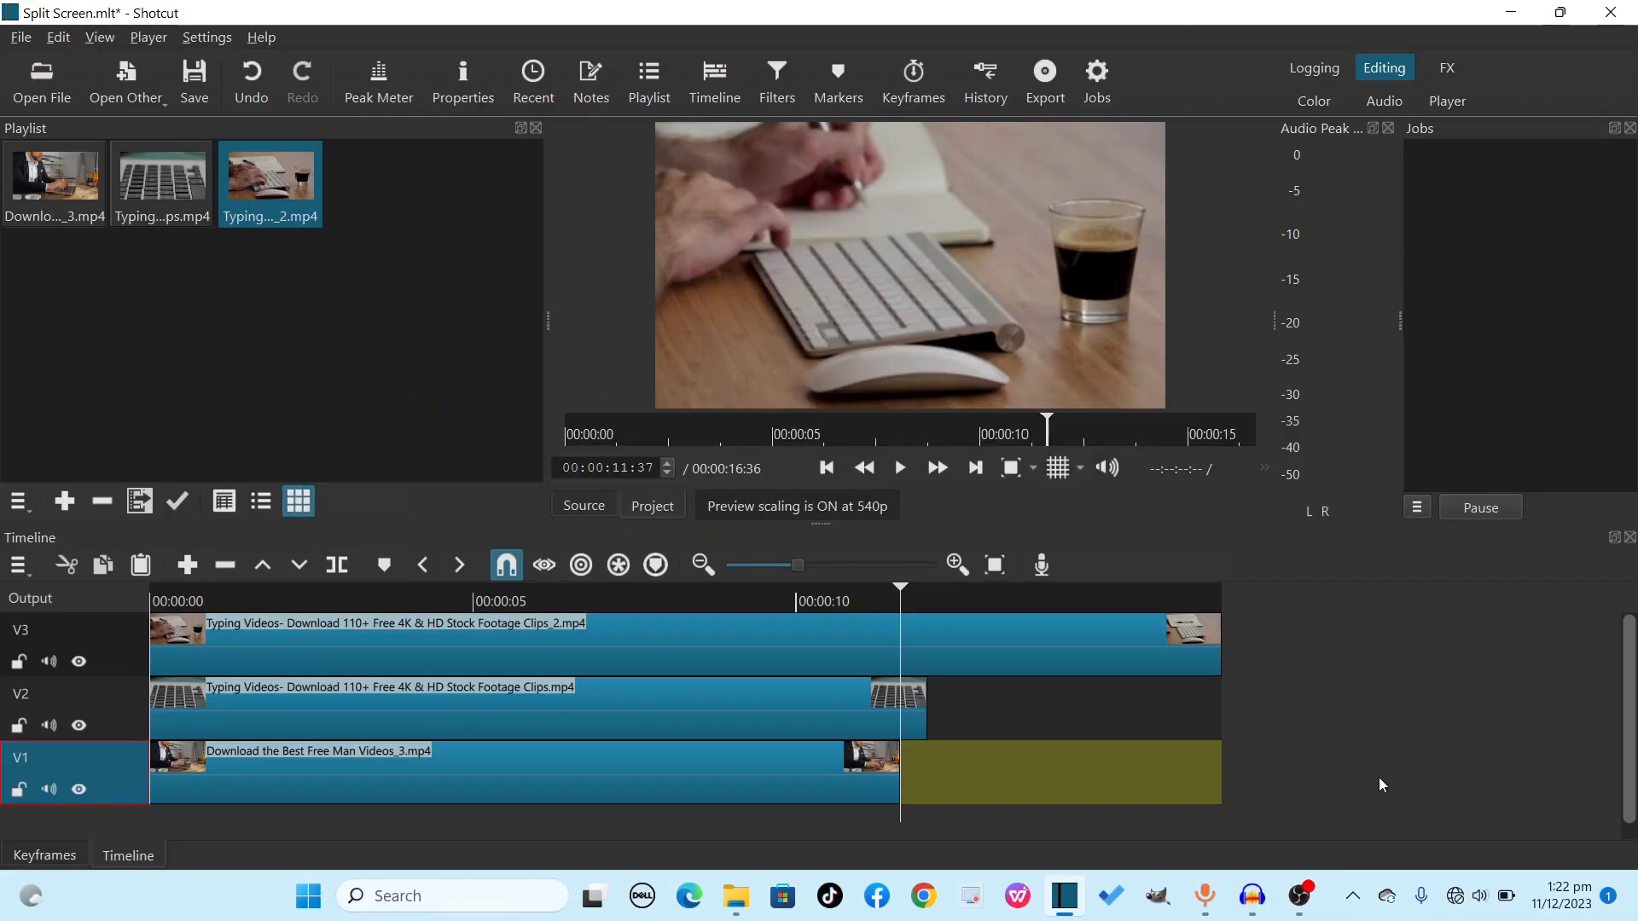
pyautogui.click(141, 731)
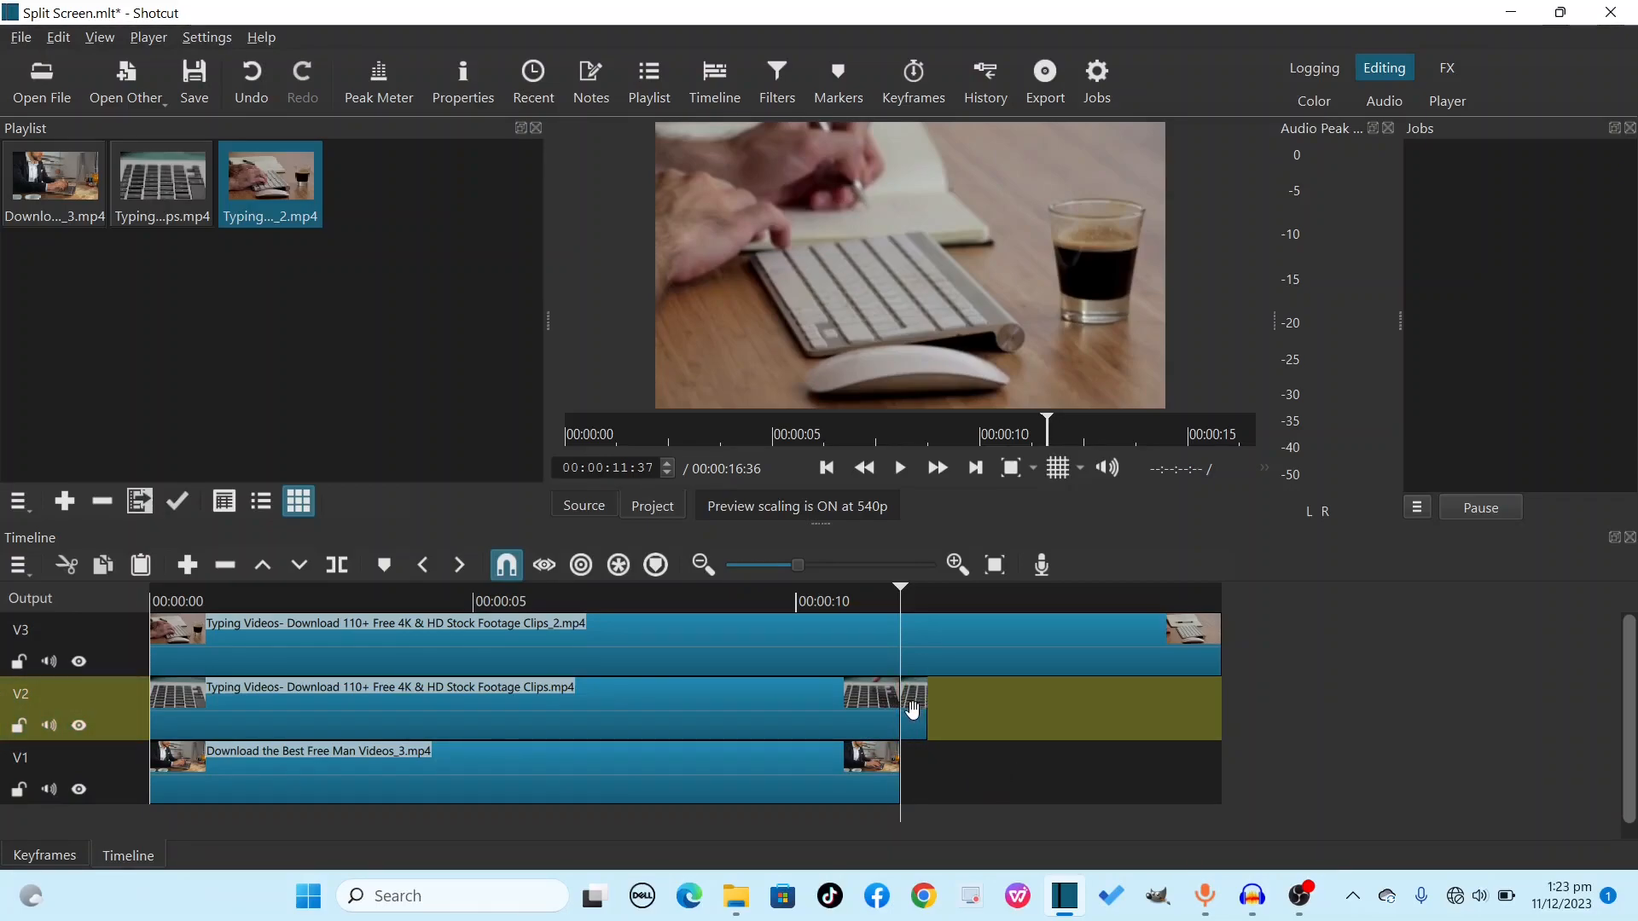
pyautogui.rightClick(912, 709)
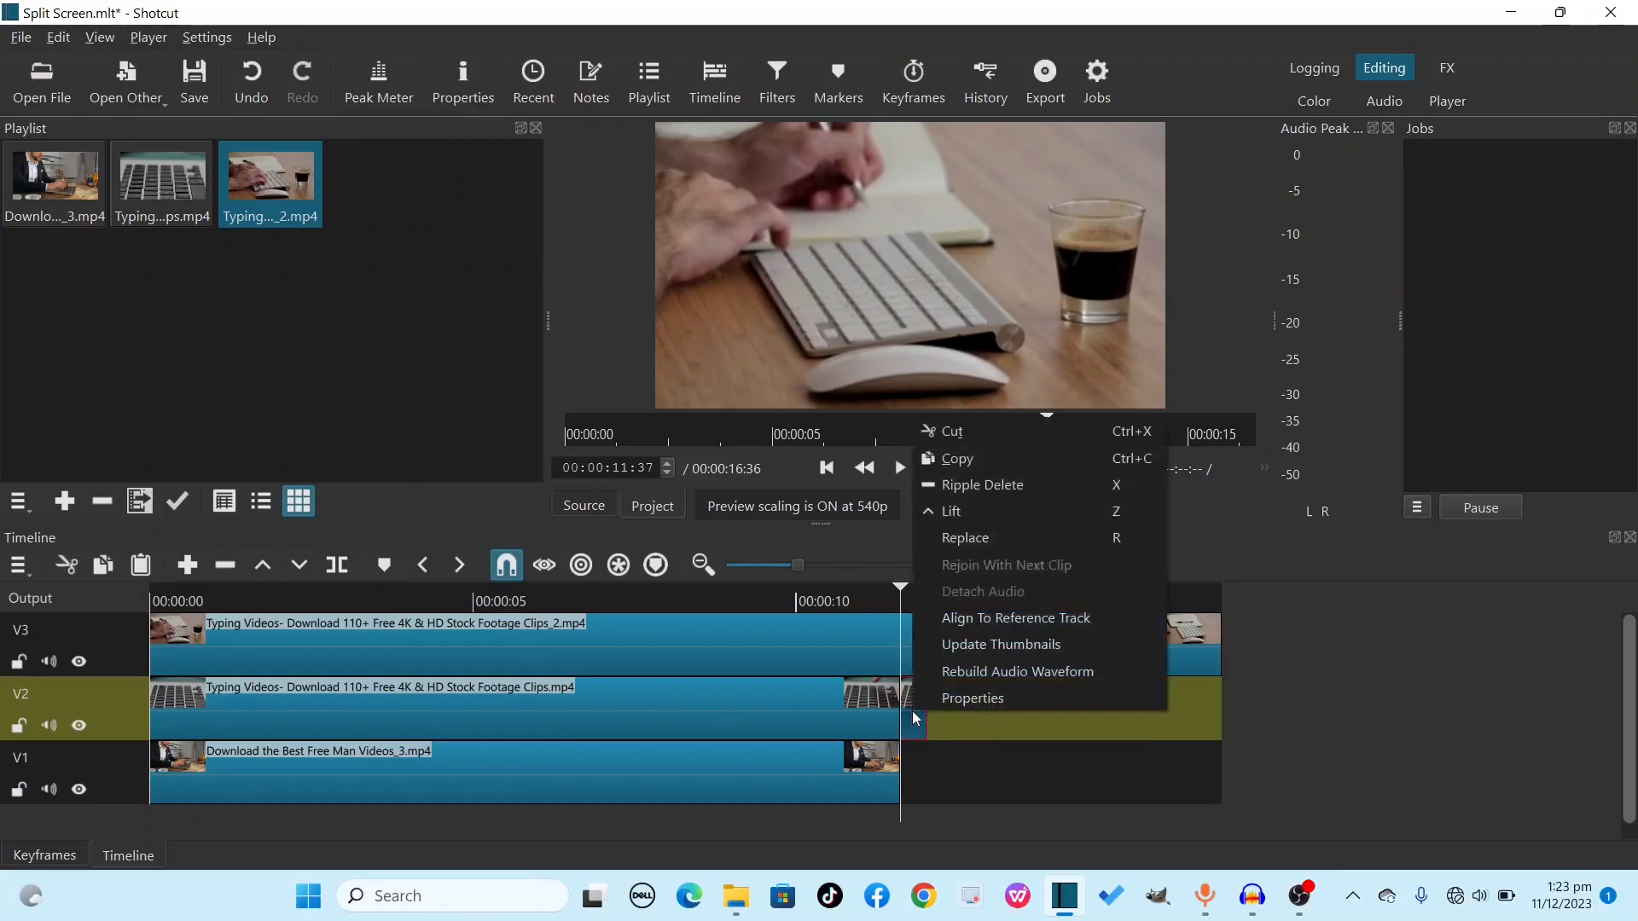
pyautogui.click(987, 486)
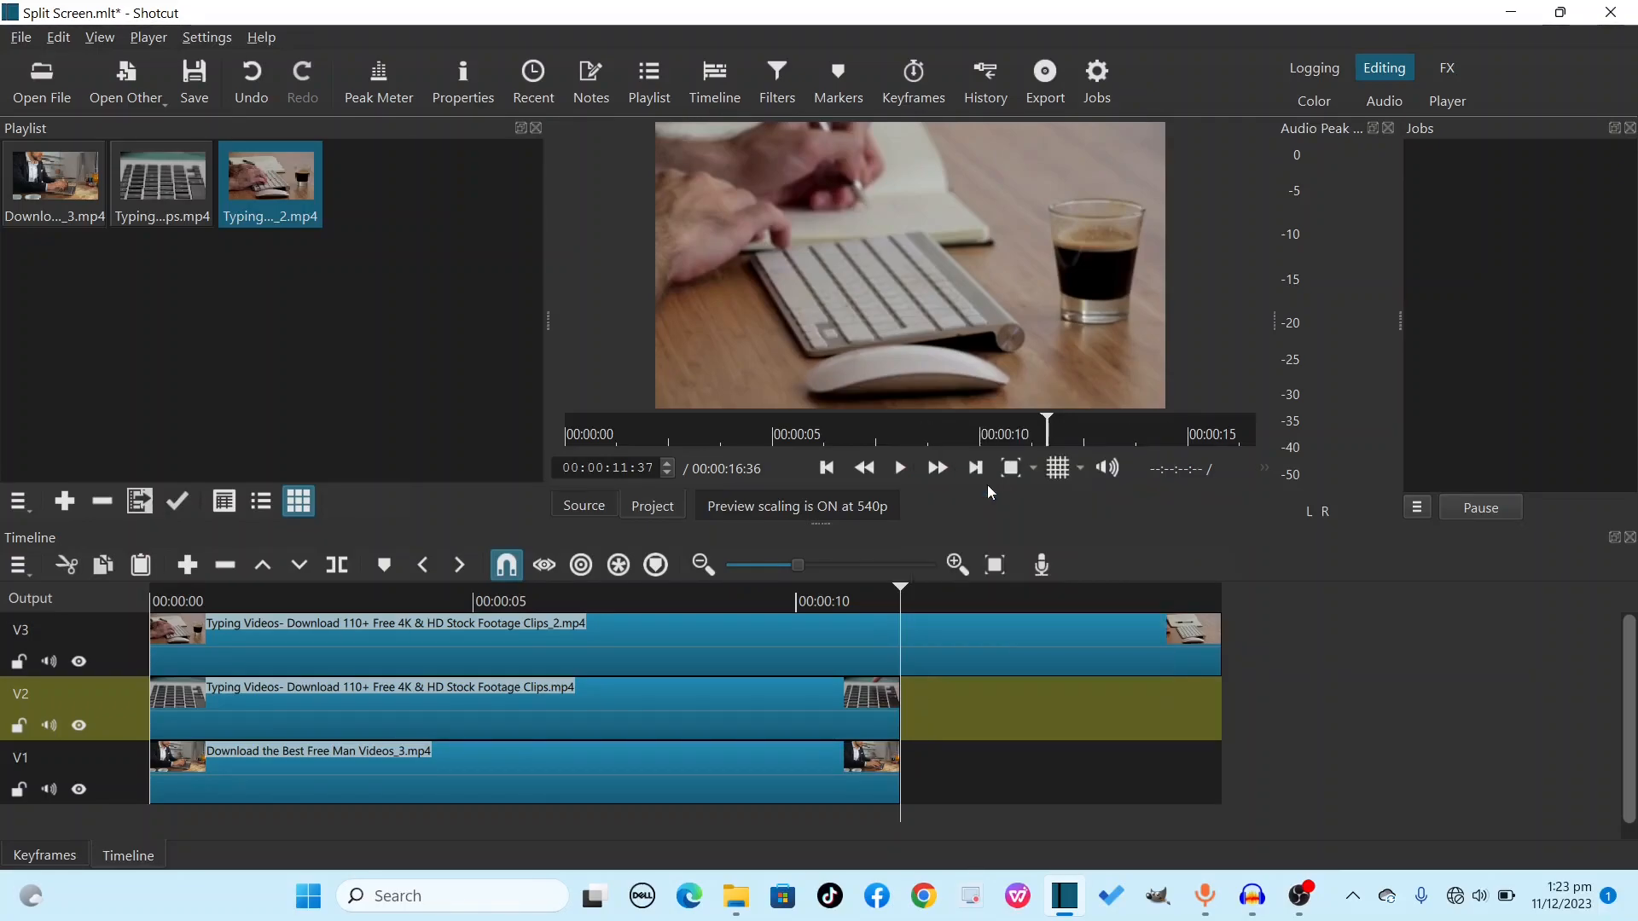
# - Split the V3 clip at the playhead and delete the remainder beyond the other two clips
pyautogui.click(128, 666)
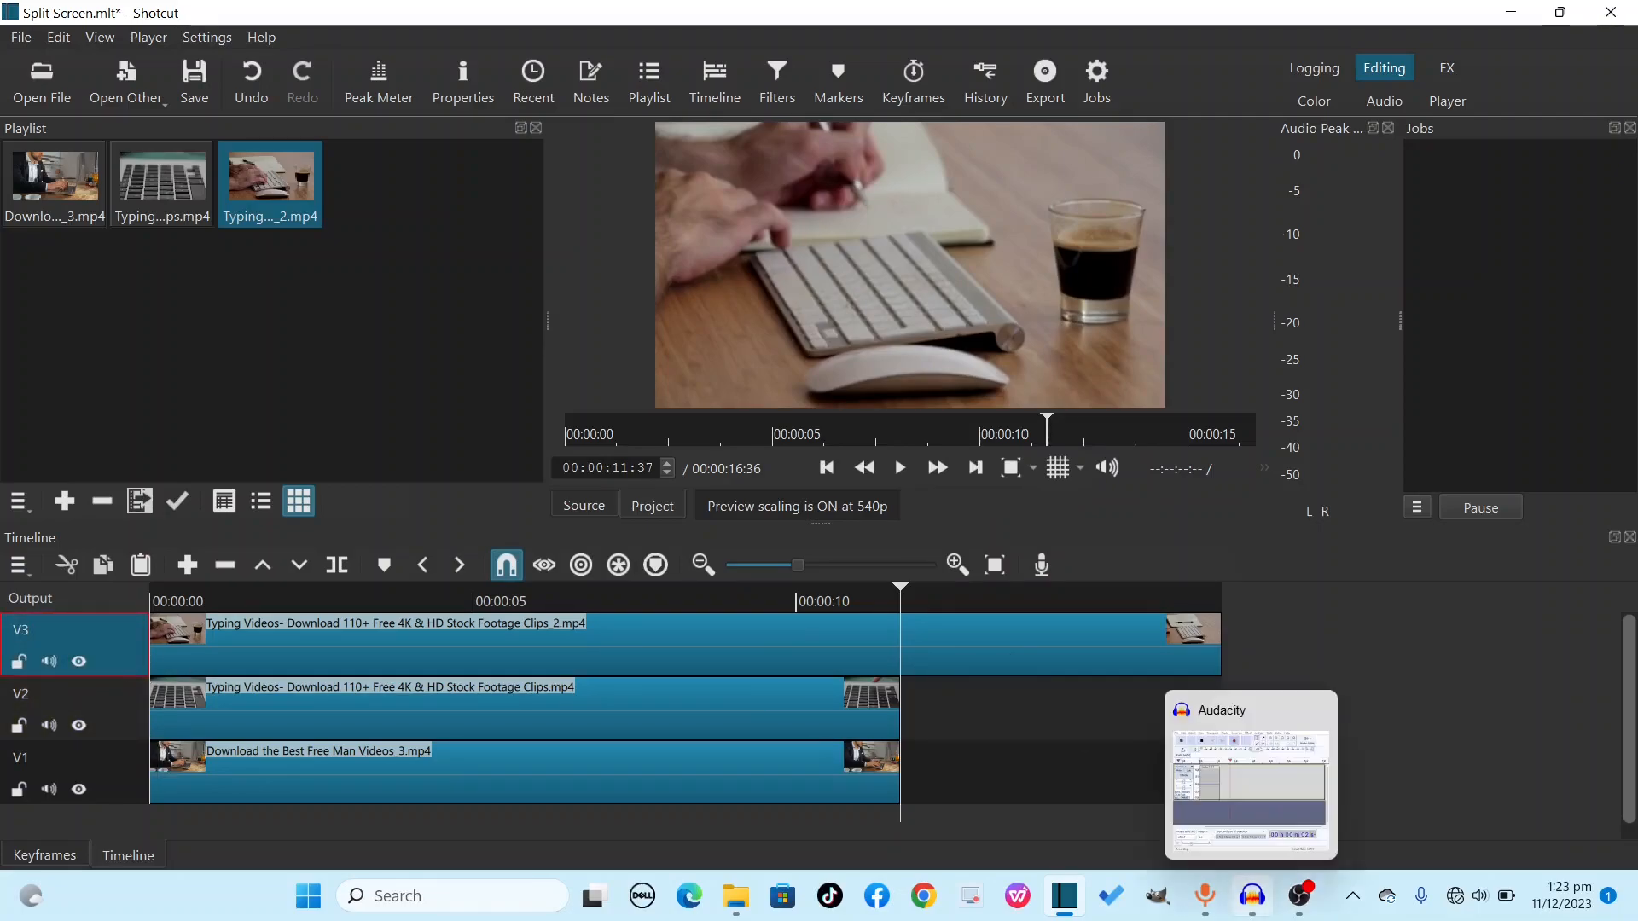
pyautogui.press('s')
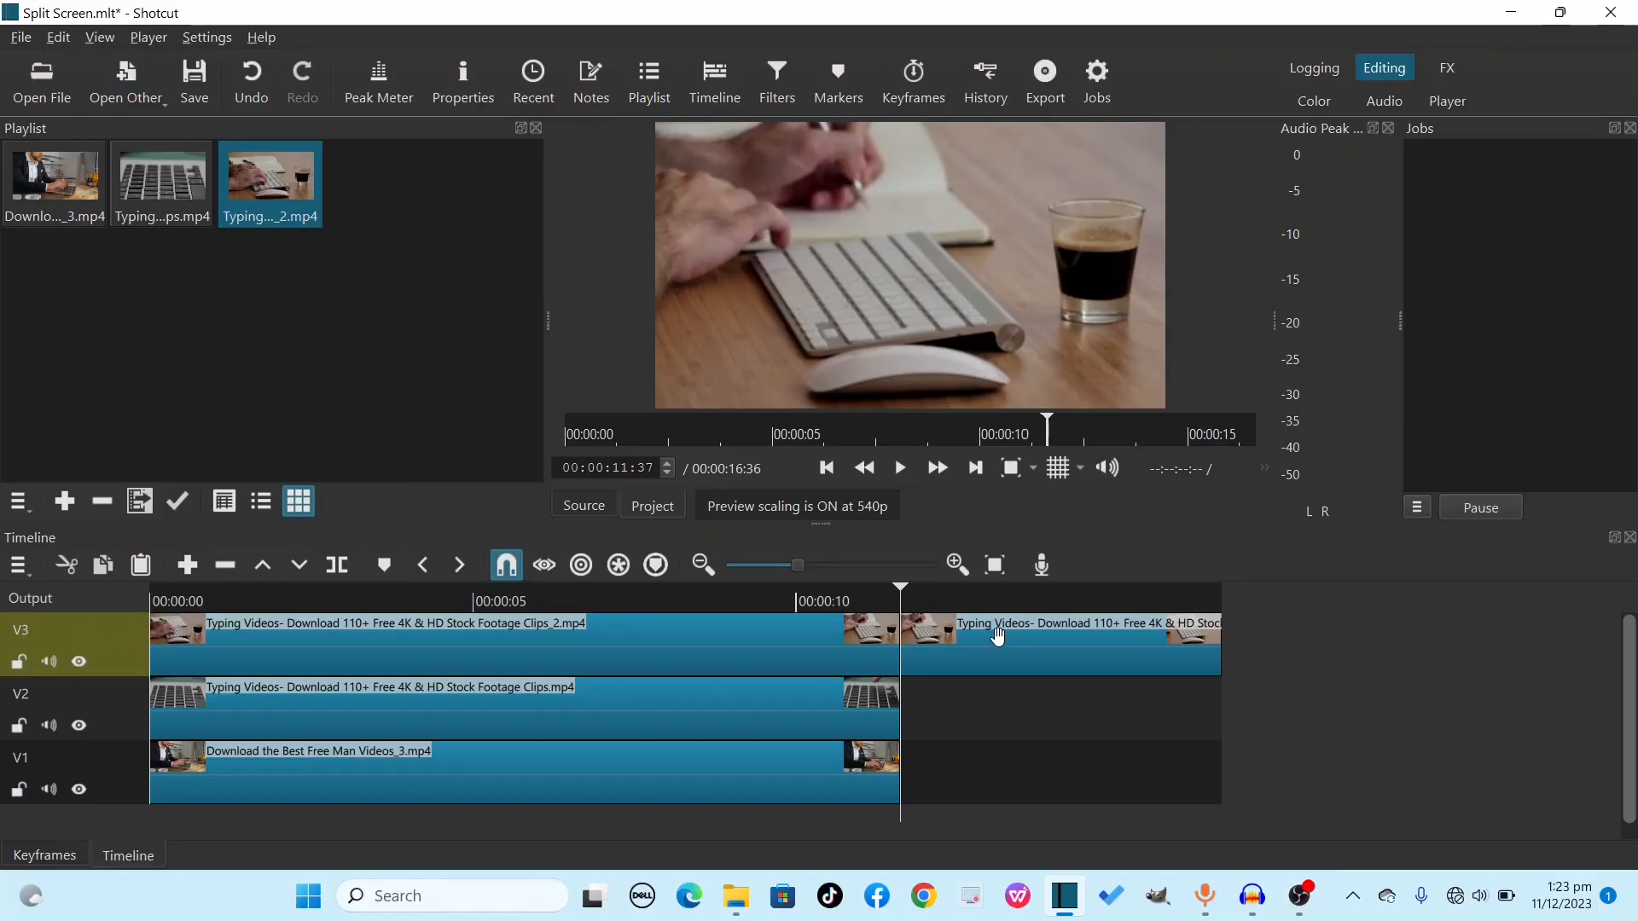
pyautogui.press('Delete')
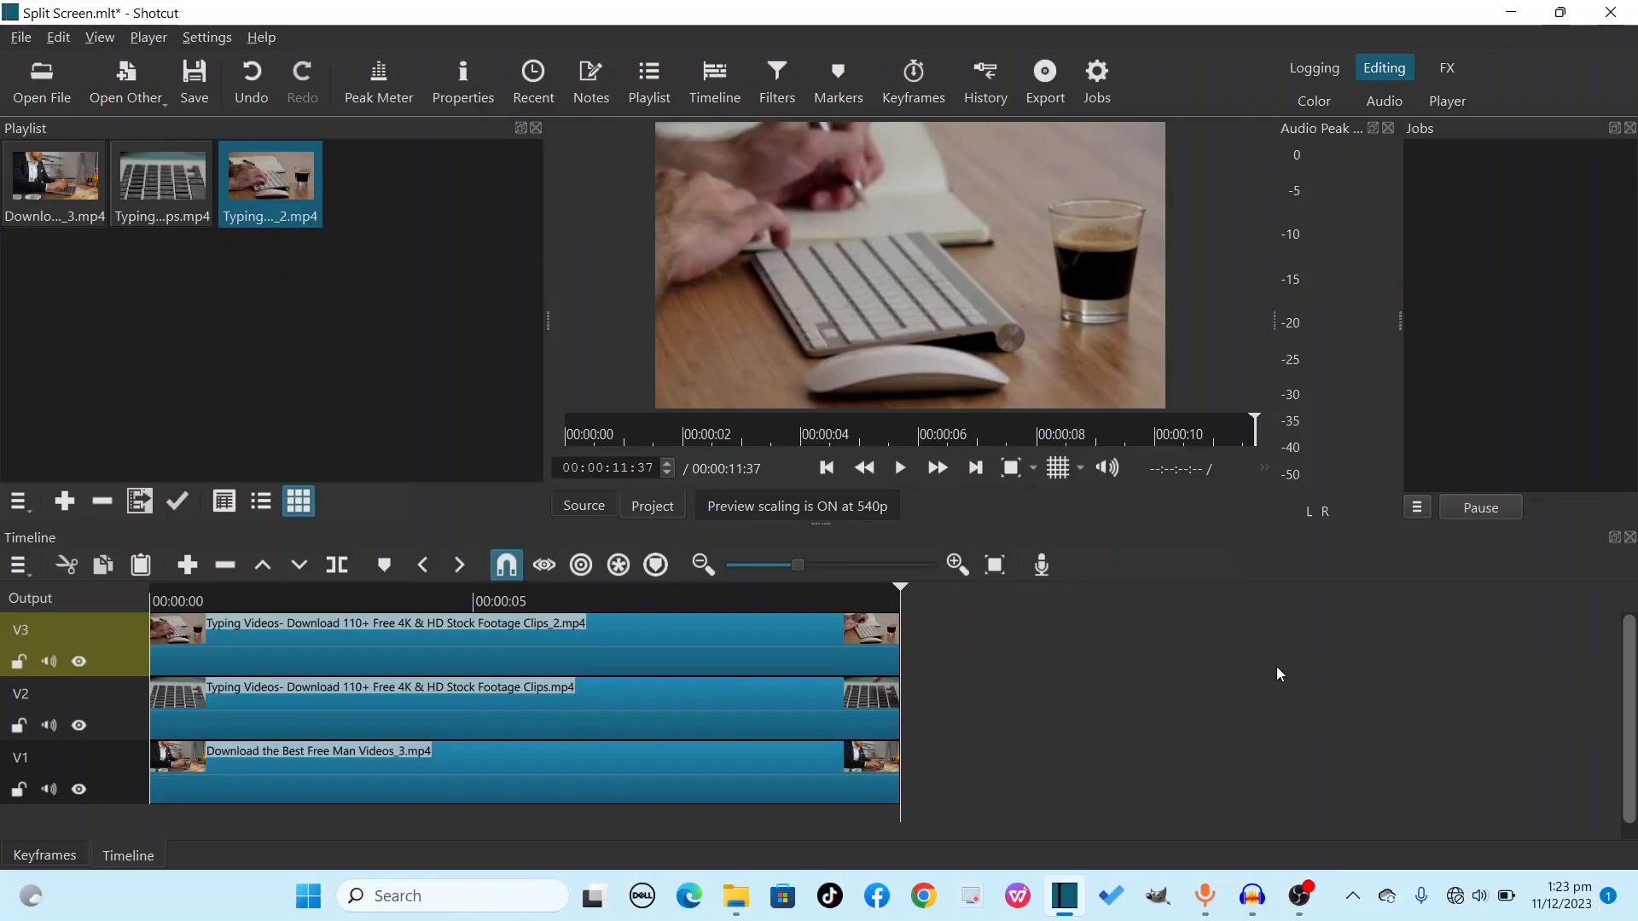
# - Enlarge the timeline scale and return the playhead to the start of the clips
pyautogui.moveTo(900, 608)
pyautogui.mouseDown()
pyautogui.moveTo(833, 607)
pyautogui.moveTo(917, 615)
pyautogui.mouseUp()
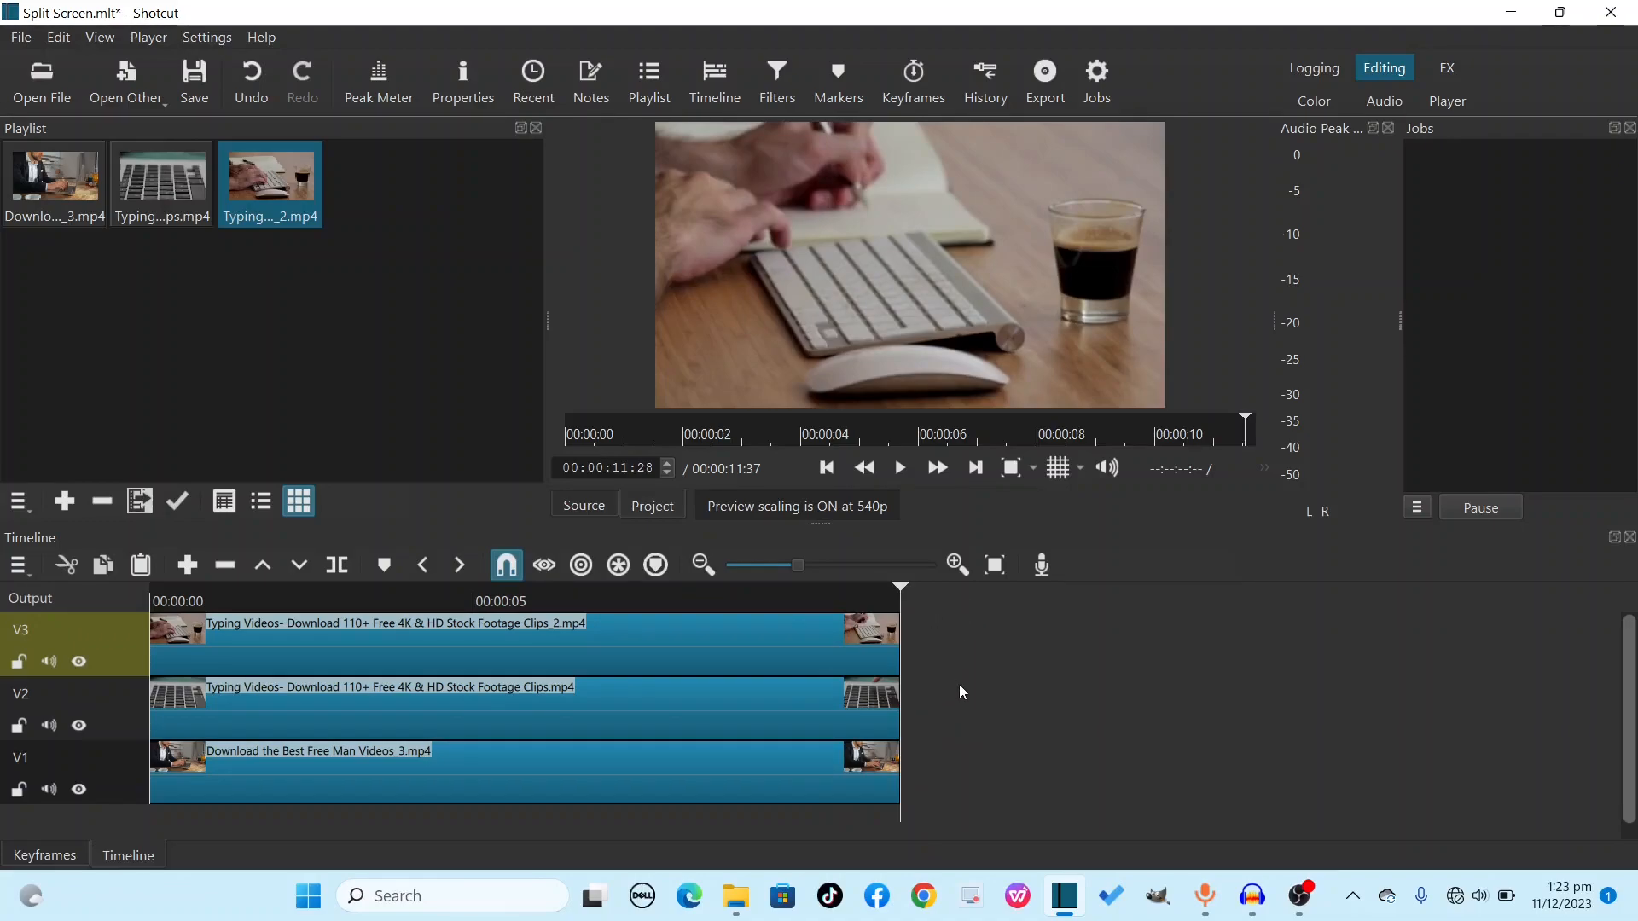
pyautogui.scroll(2, 800, 567)
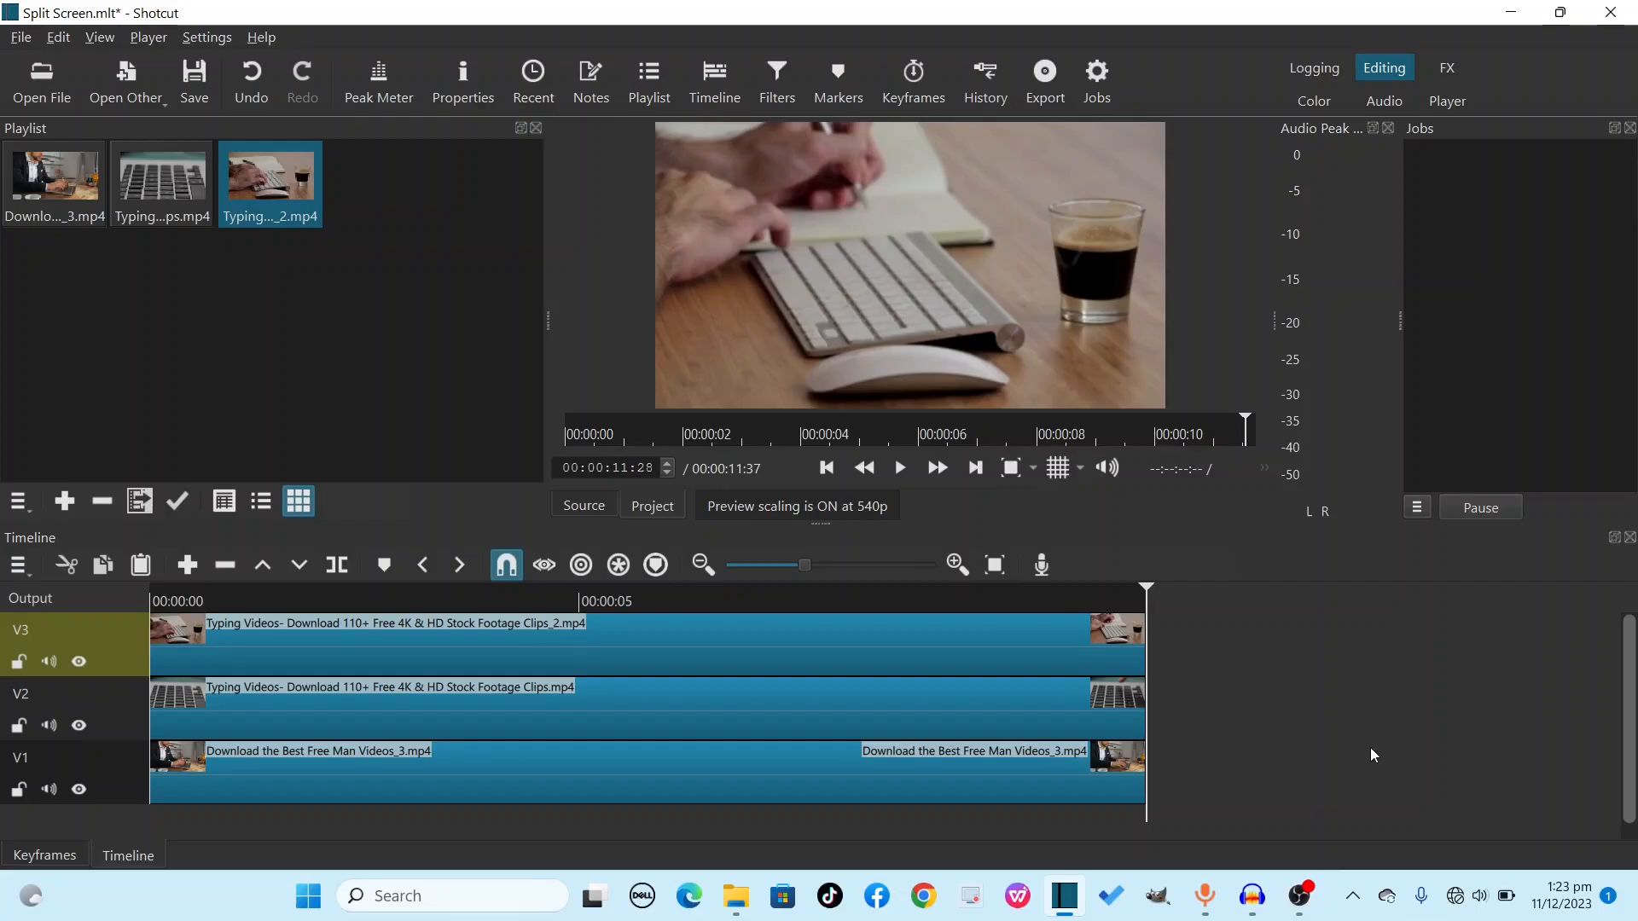
pyautogui.hotkey('alt', 'Left')
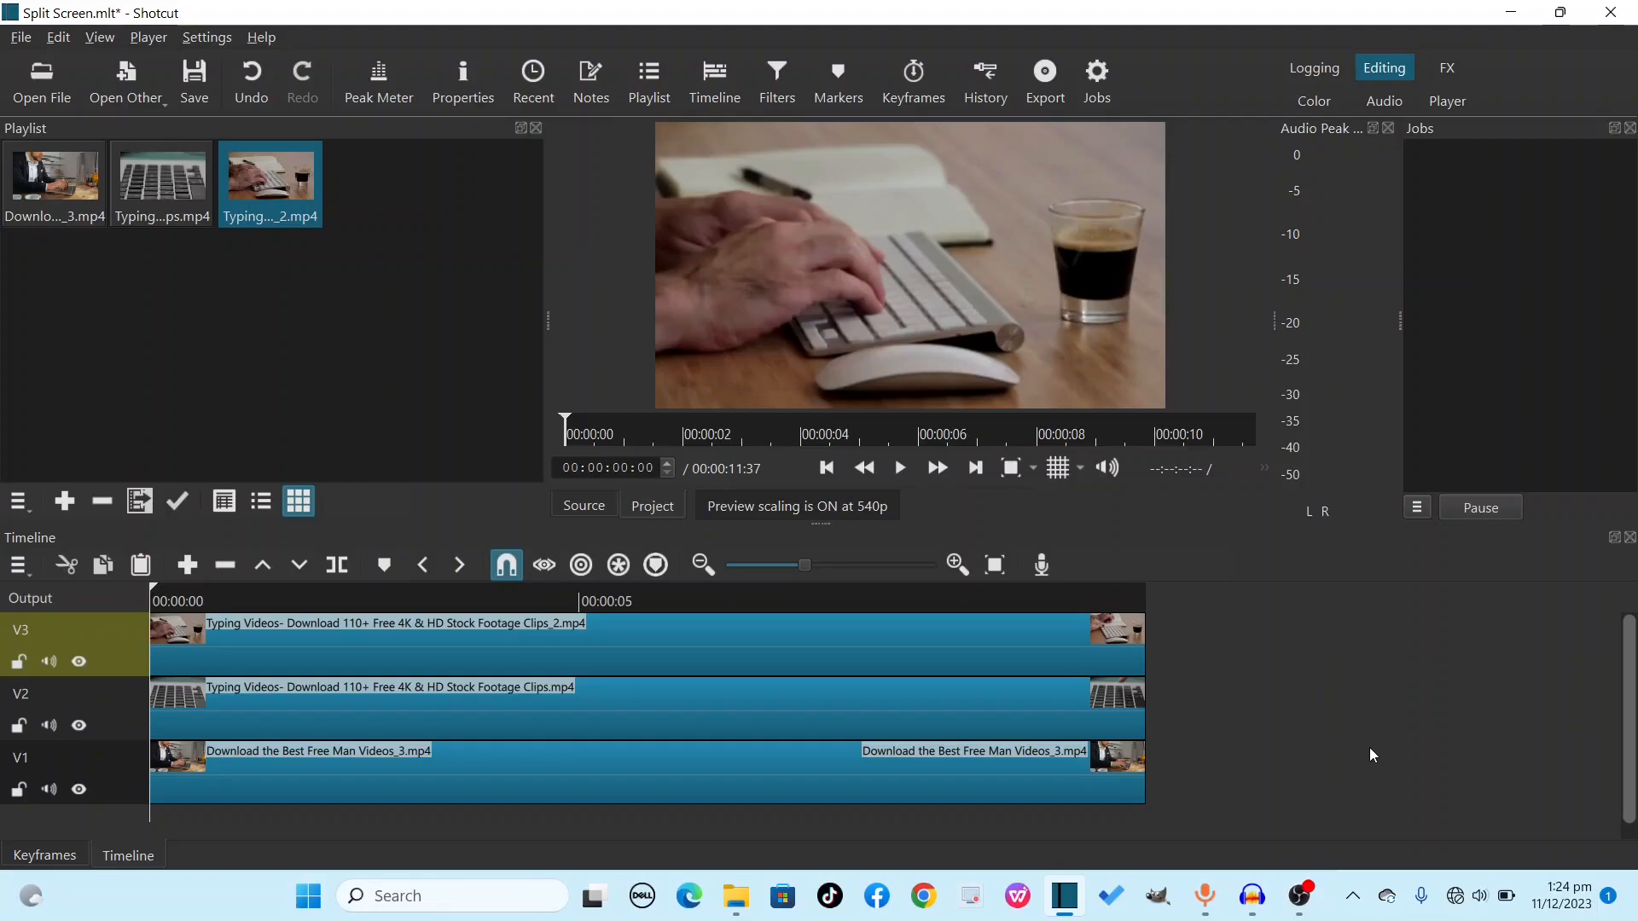
# - Narrow the playlist area and slightly enlarge the preview area in width and height
pyautogui.moveTo(543, 325); pyautogui.dragTo(466, 333)
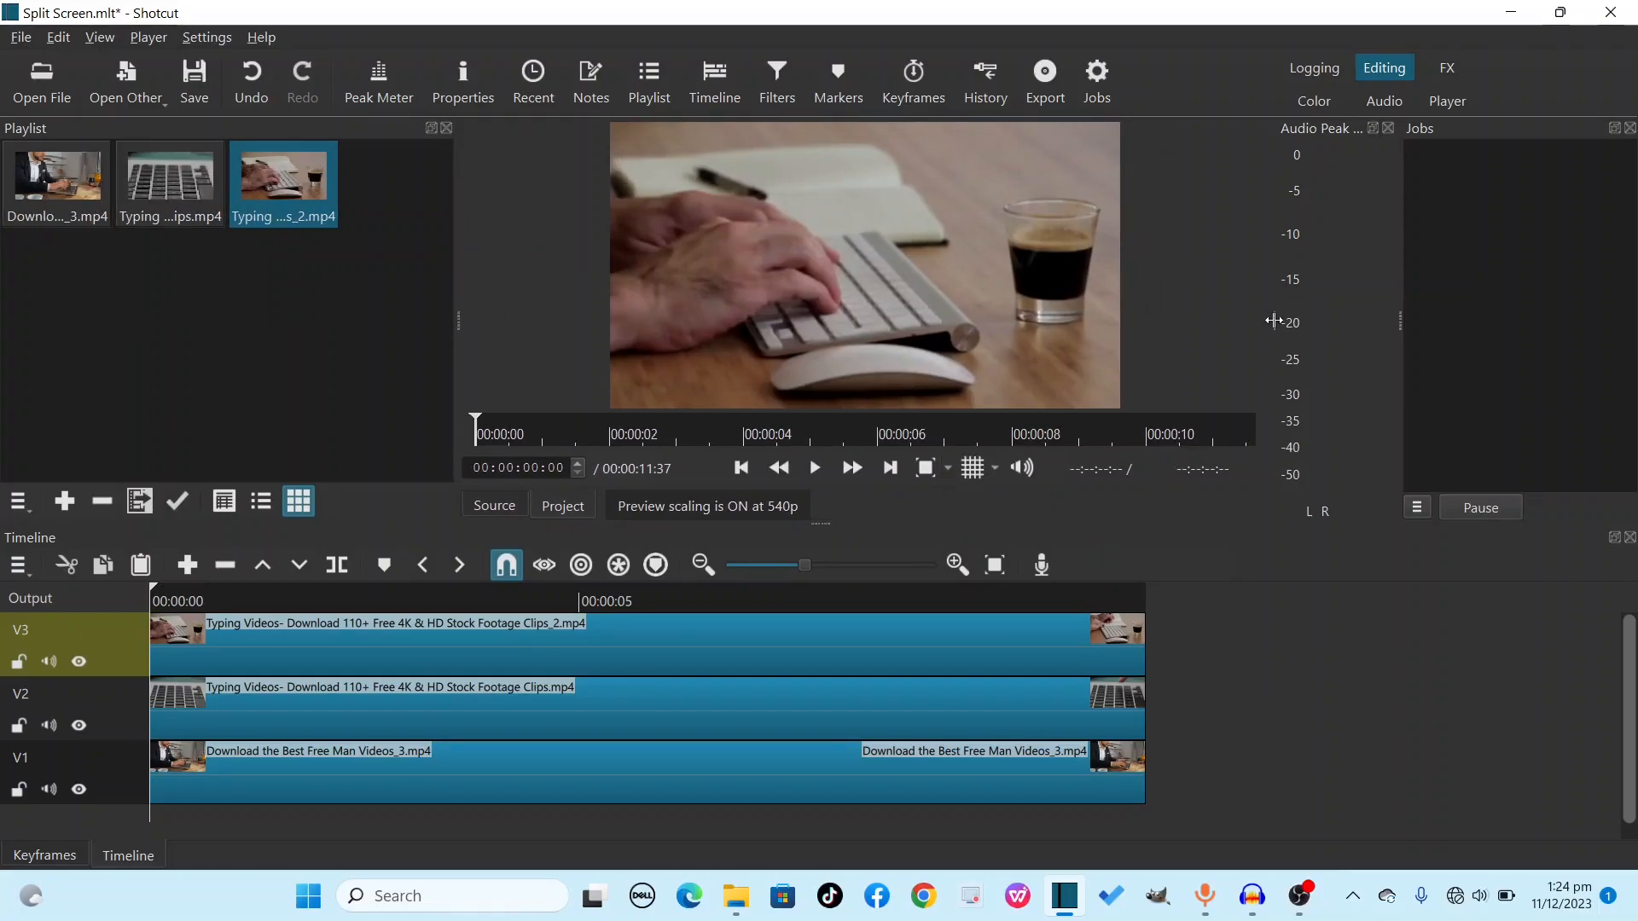
pyautogui.moveTo(1276, 318); pyautogui.dragTo(1279, 321)
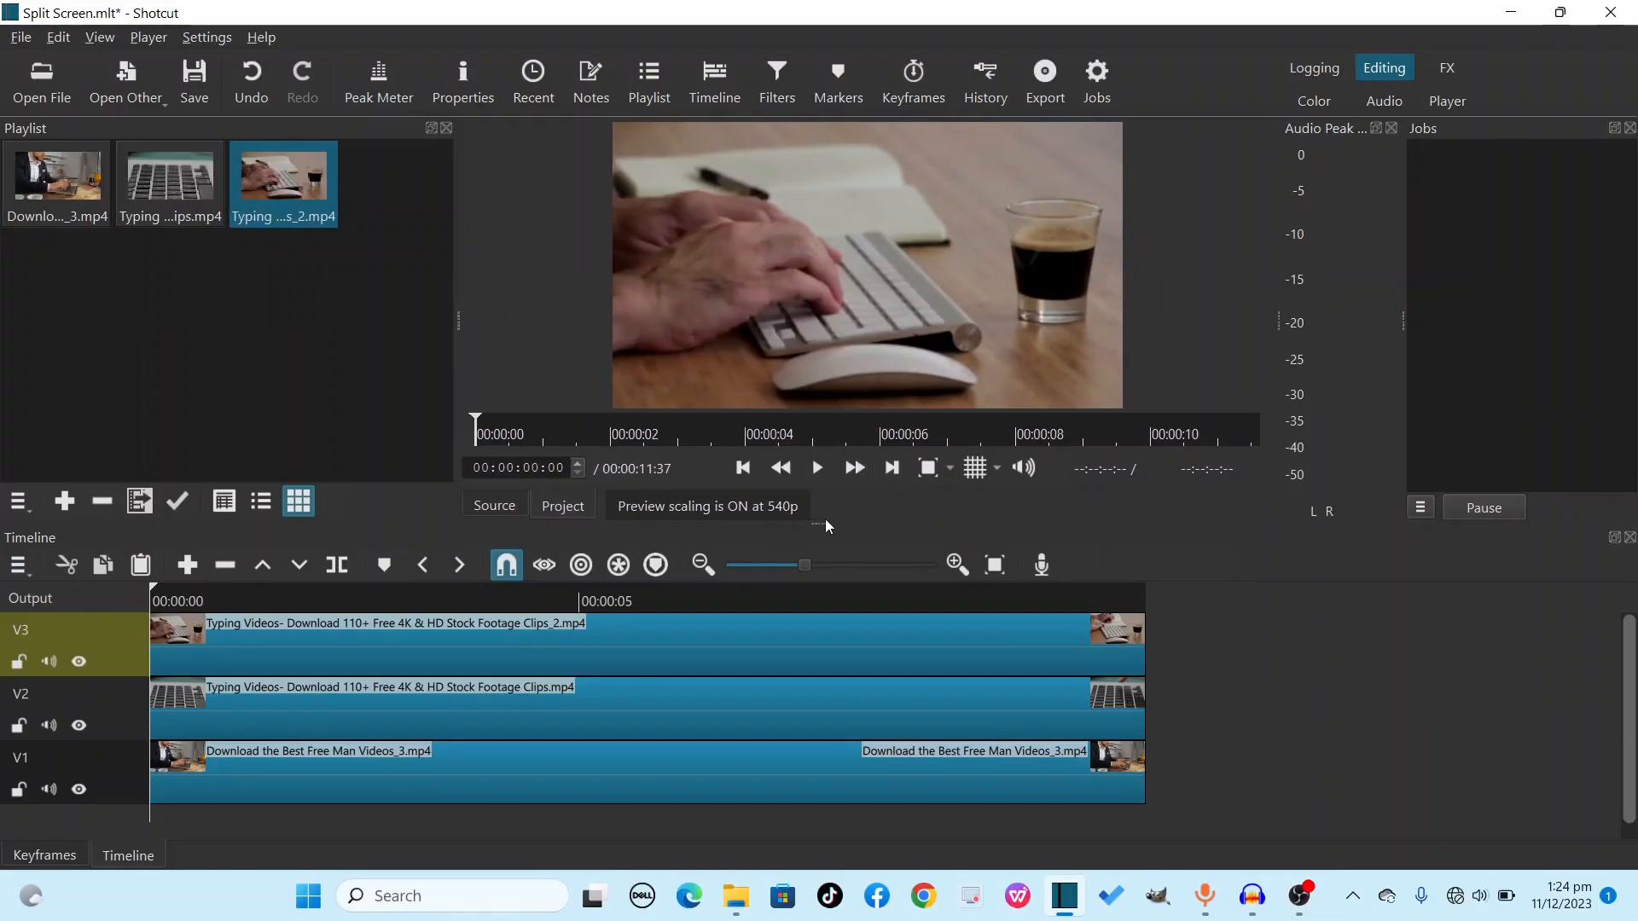
pyautogui.moveTo(821, 523); pyautogui.dragTo(821, 529)
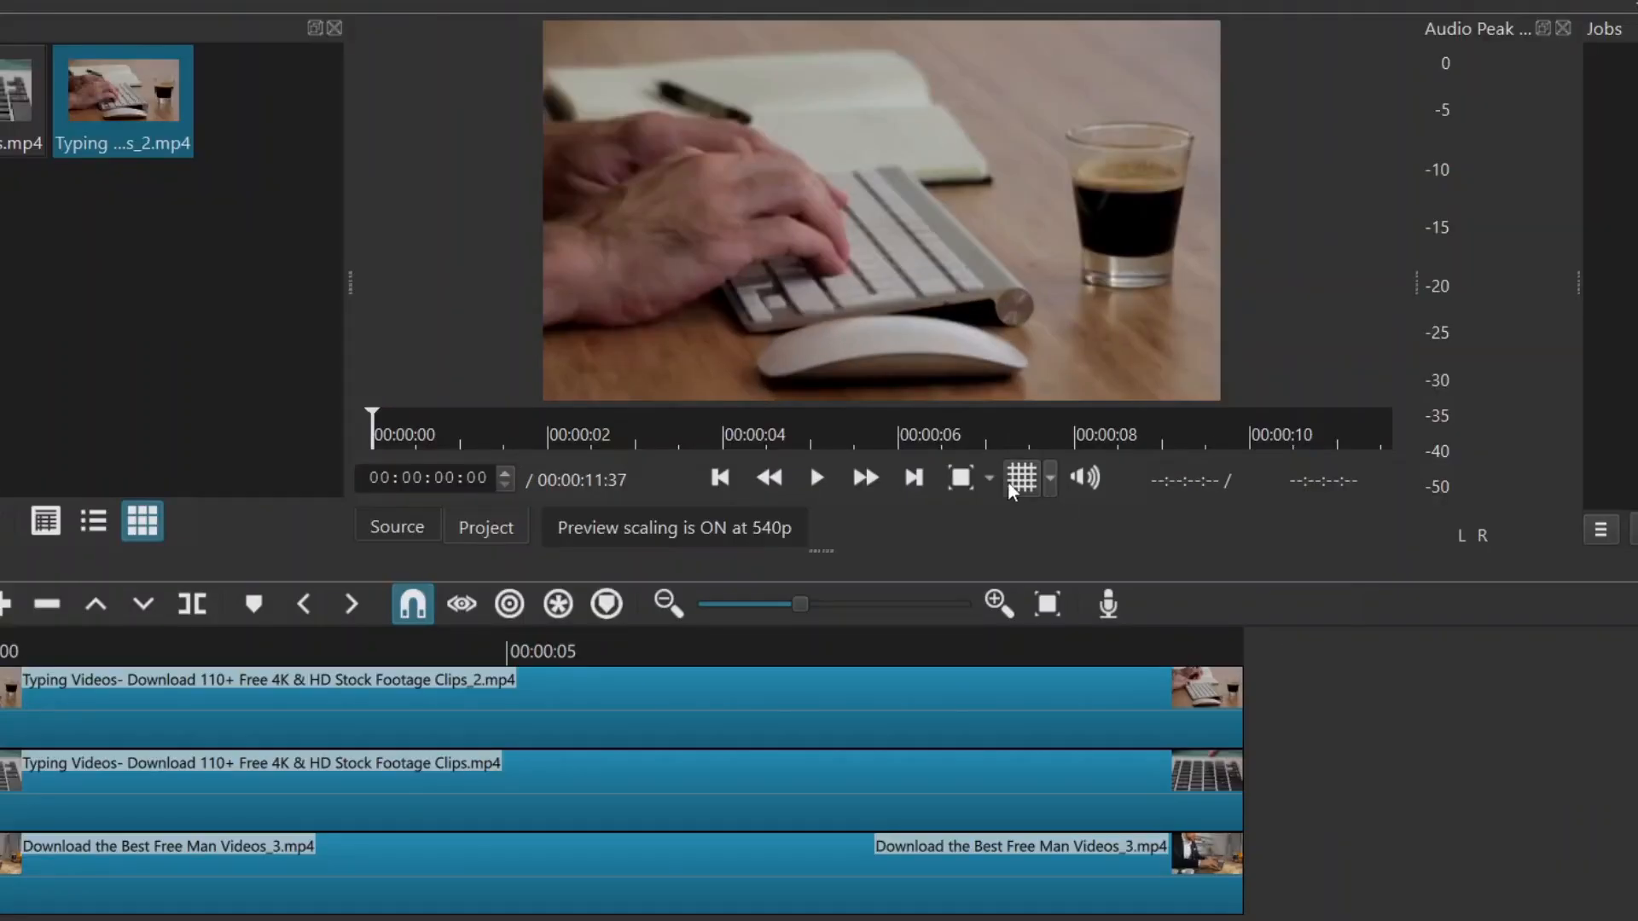
# - Turn on the grid overlay in the preview and set it to 3x3 Grid
pyautogui.click(1016, 480)
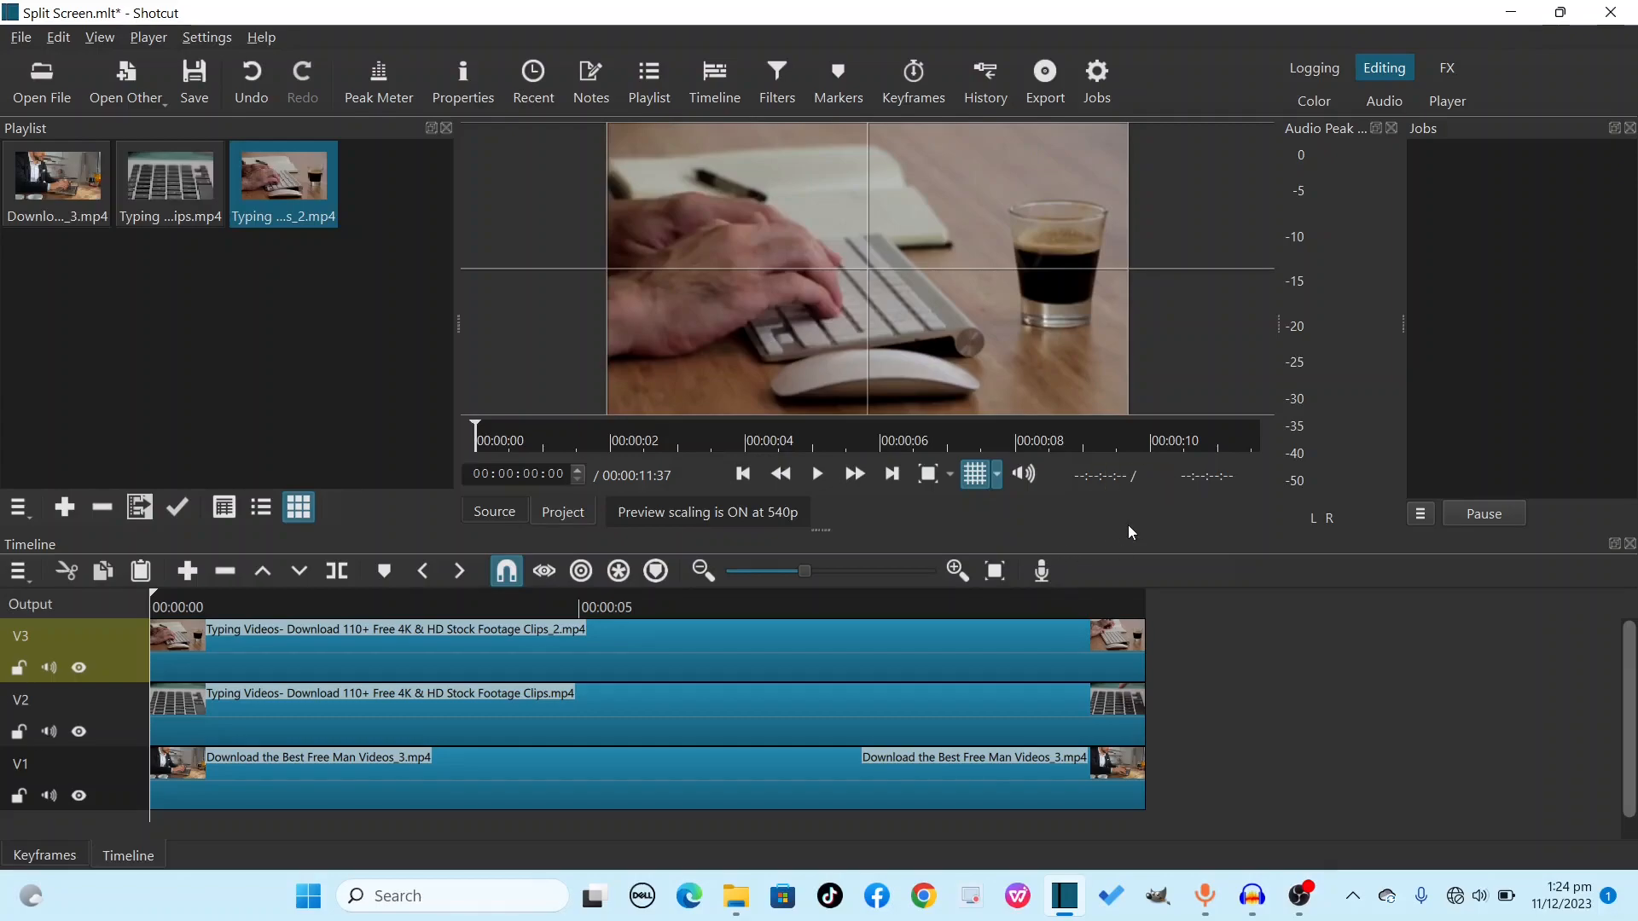
pyautogui.click(997, 474)
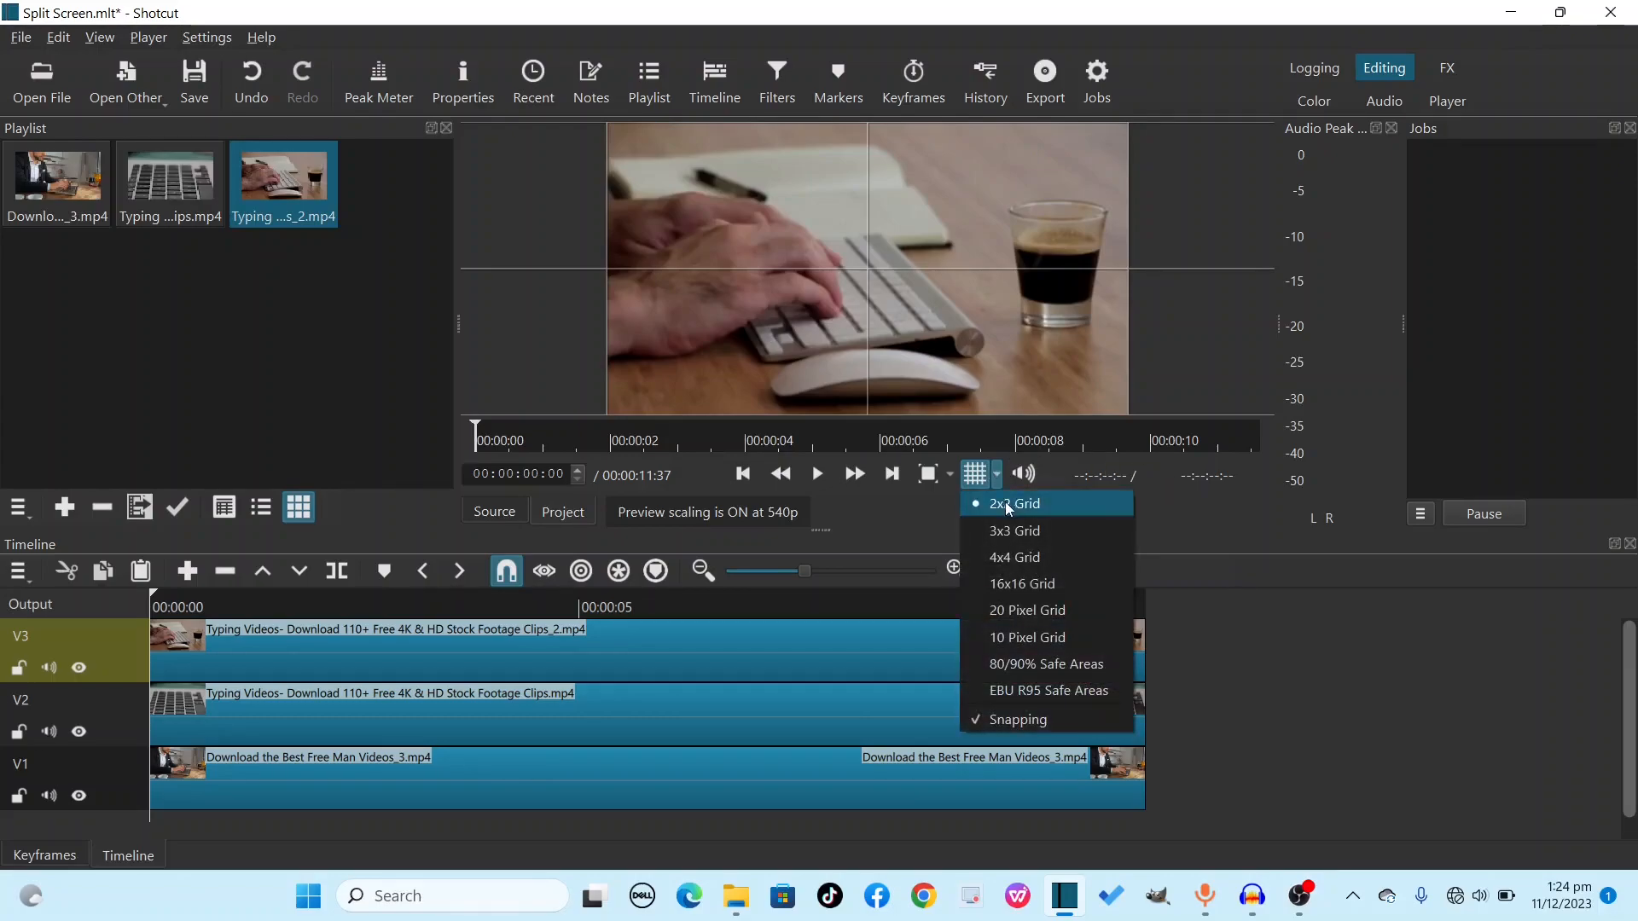
pyautogui.click(1148, 523)
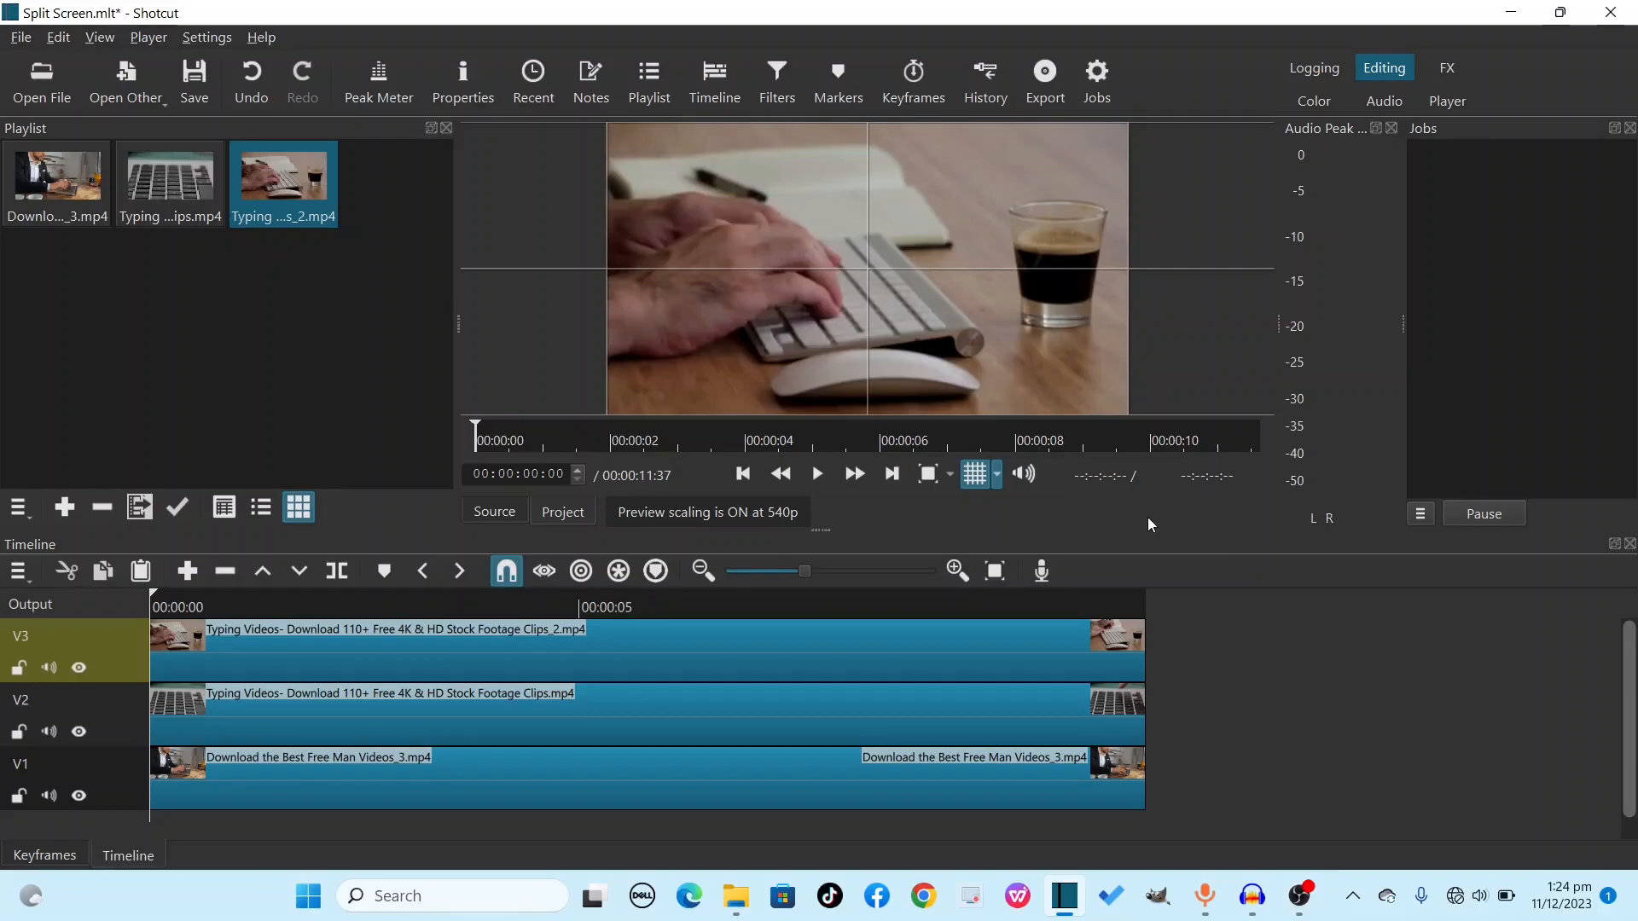
pyautogui.click(996, 478)
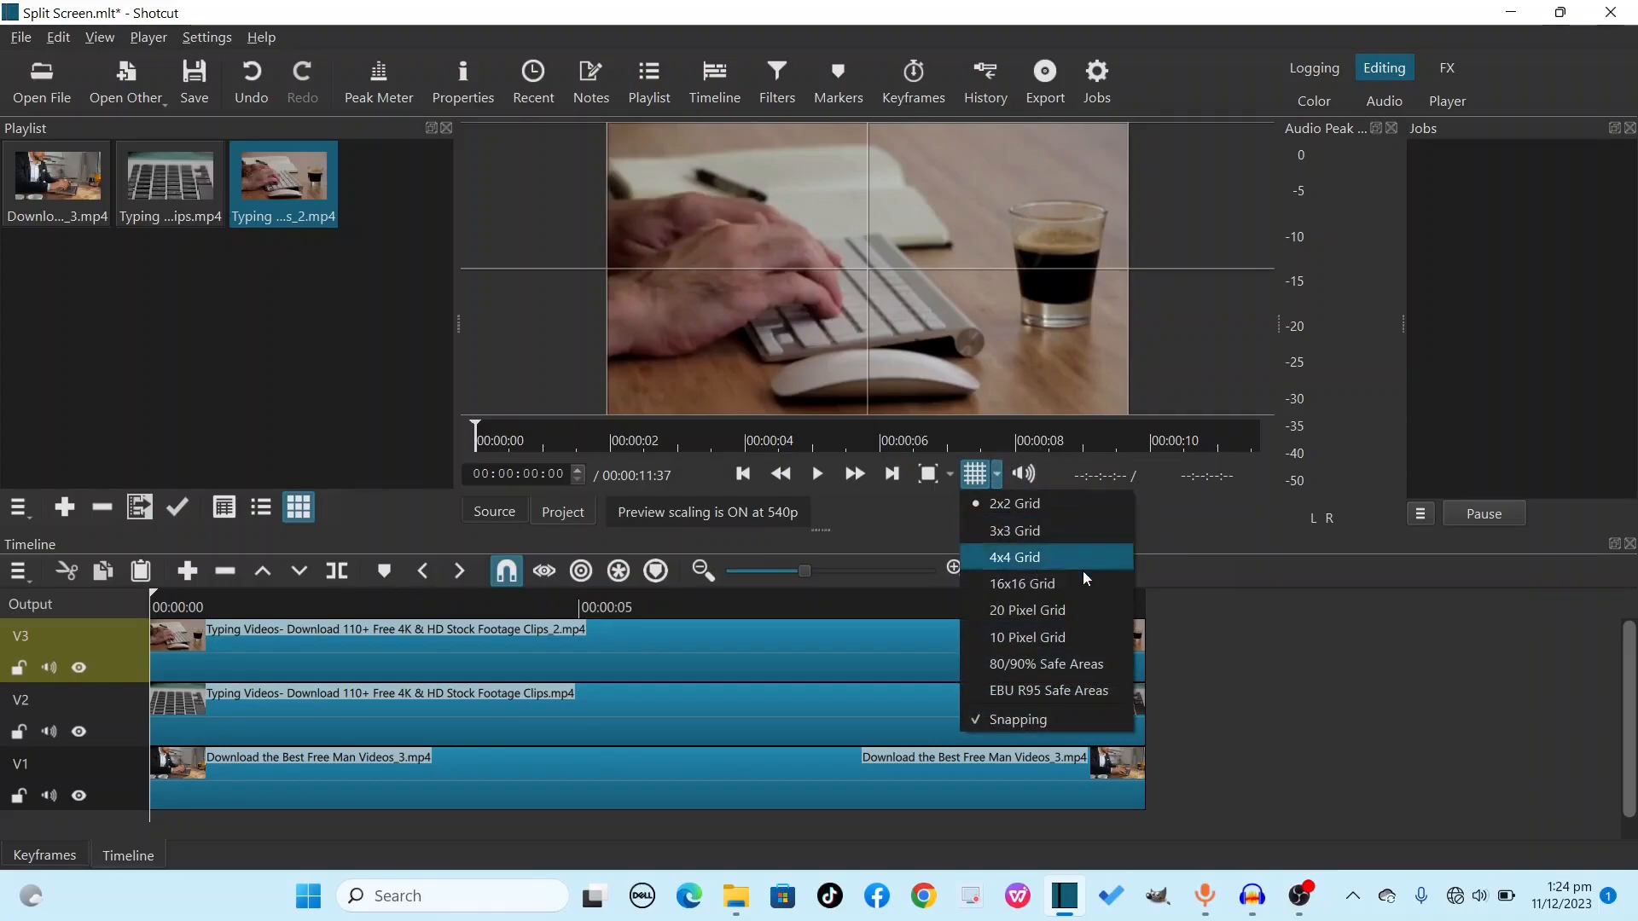
pyautogui.click(1015, 531)
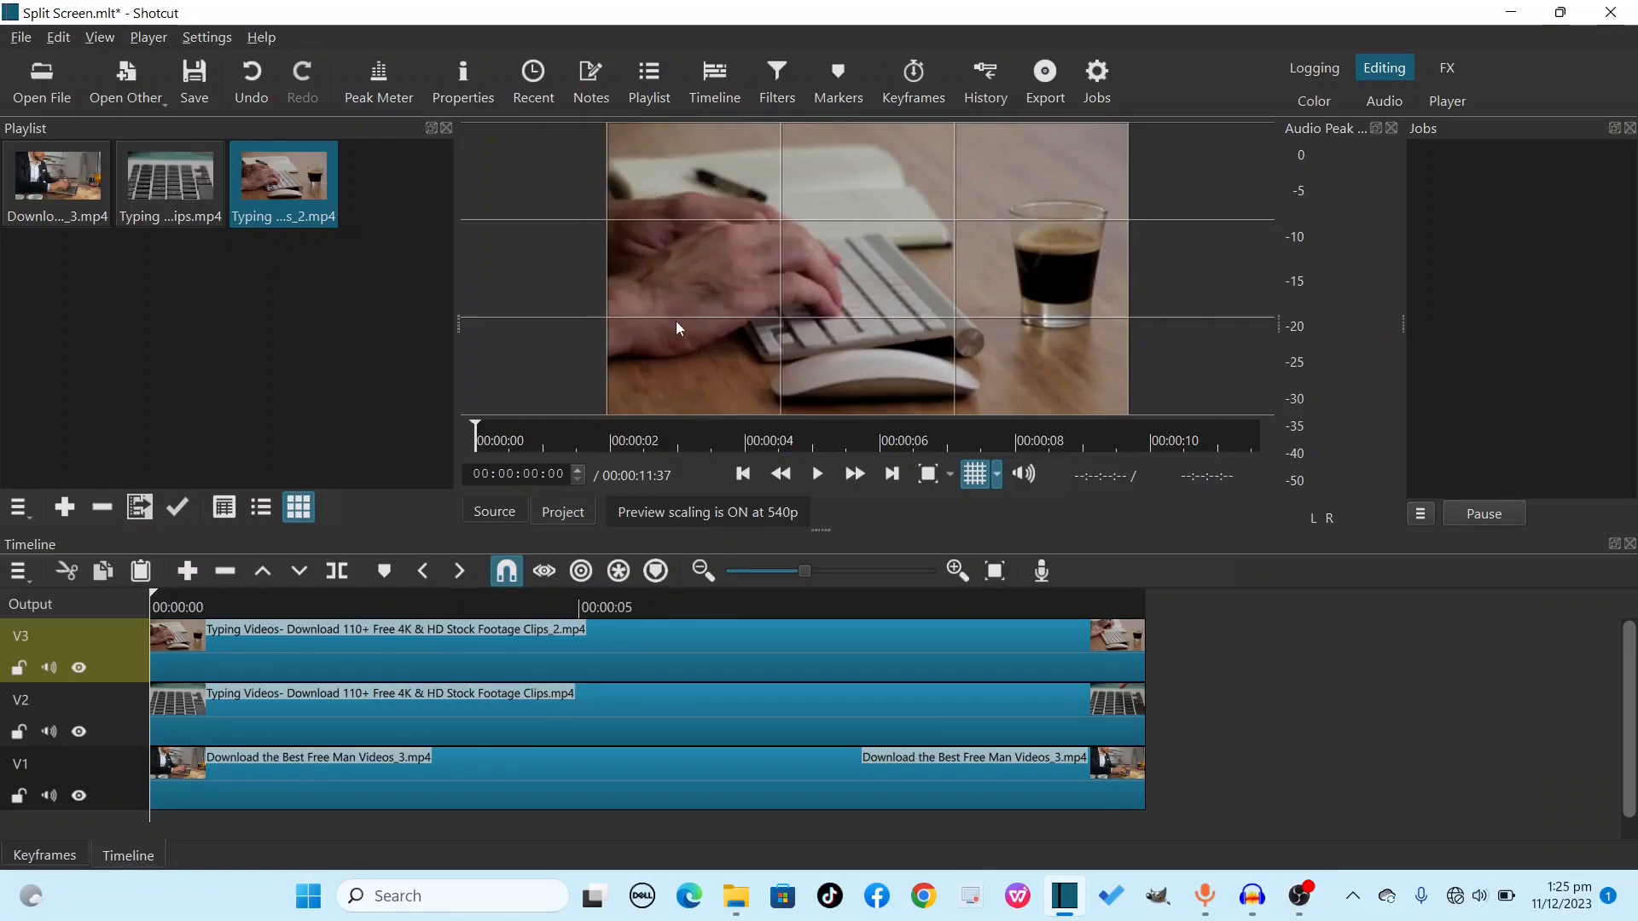
pyautogui.click(395, 650)
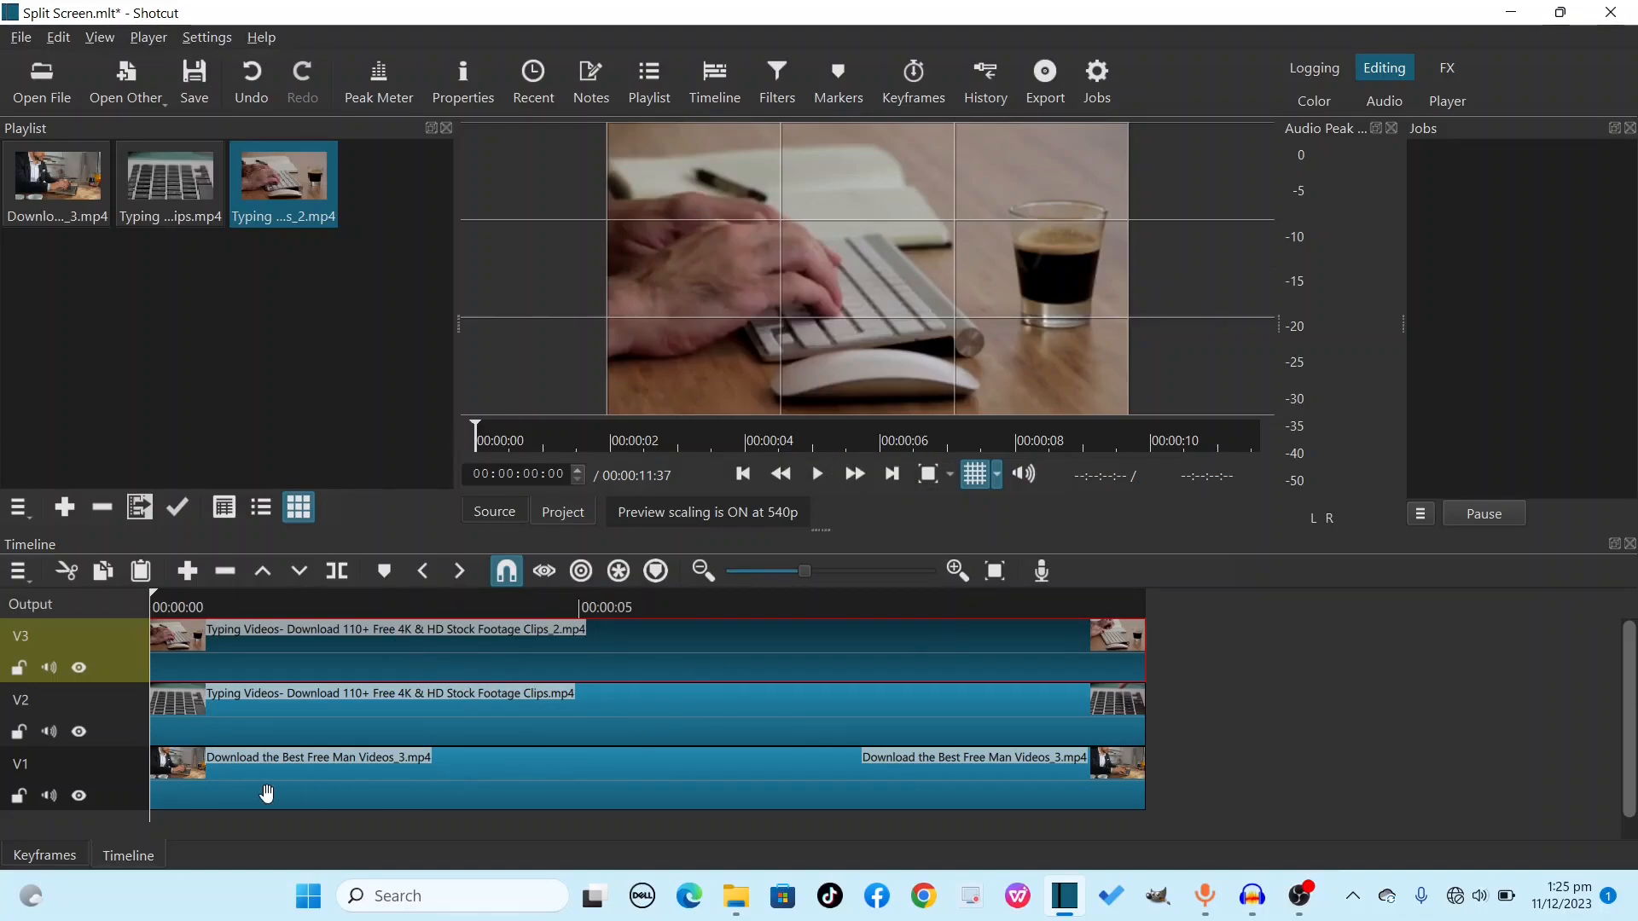
pyautogui.click(341, 783)
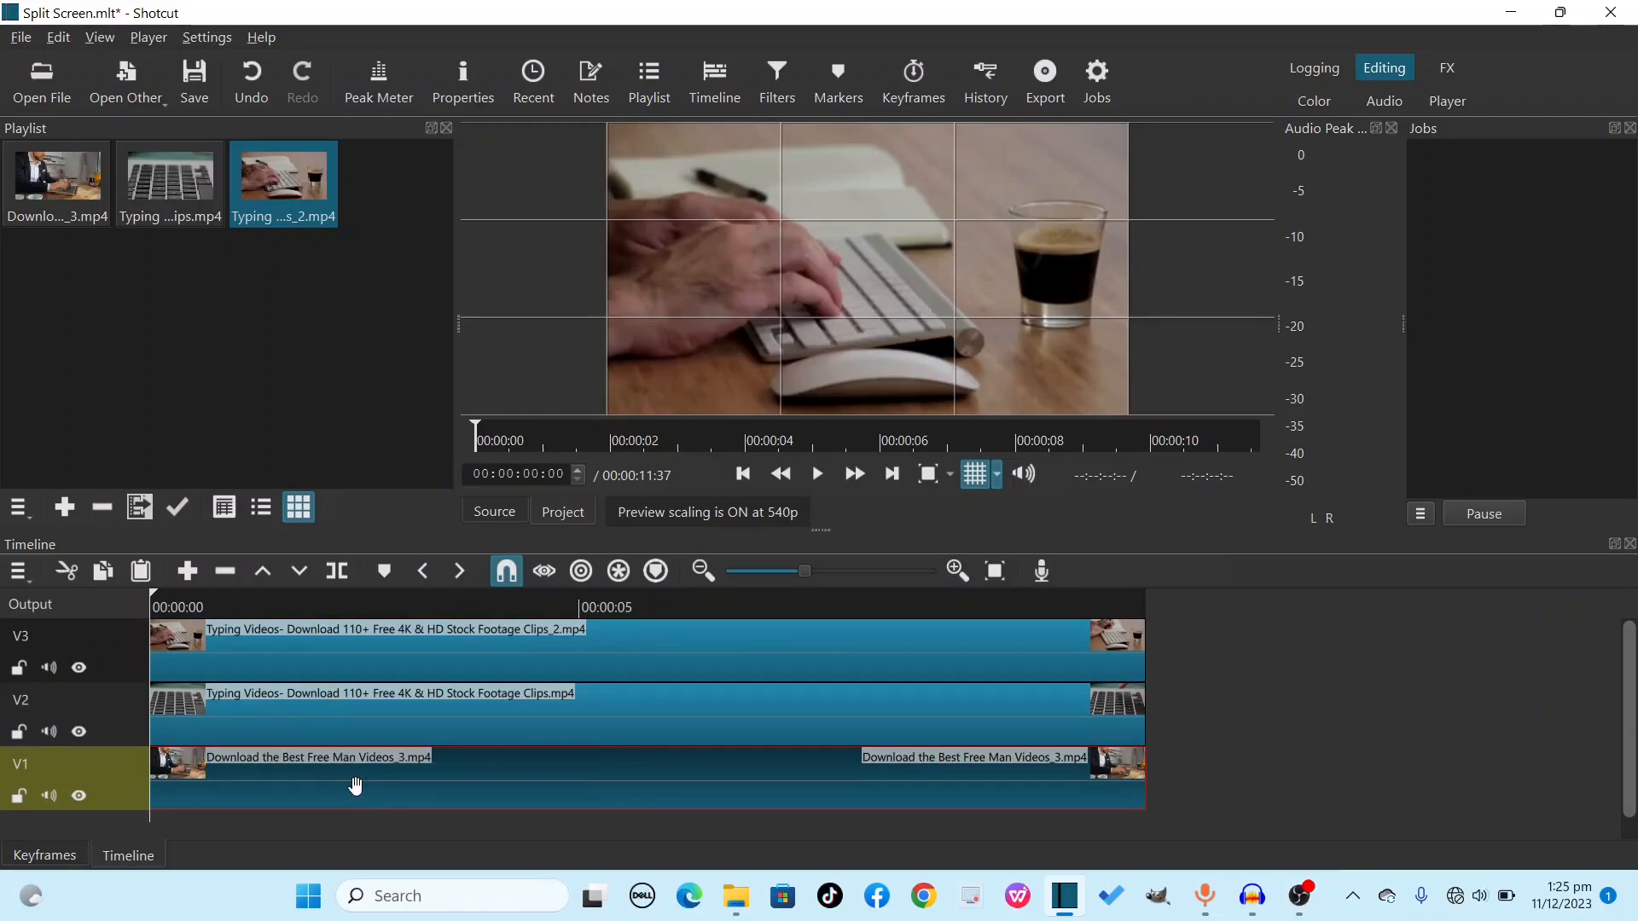
pyautogui.click(352, 704)
pyautogui.click(543, 766)
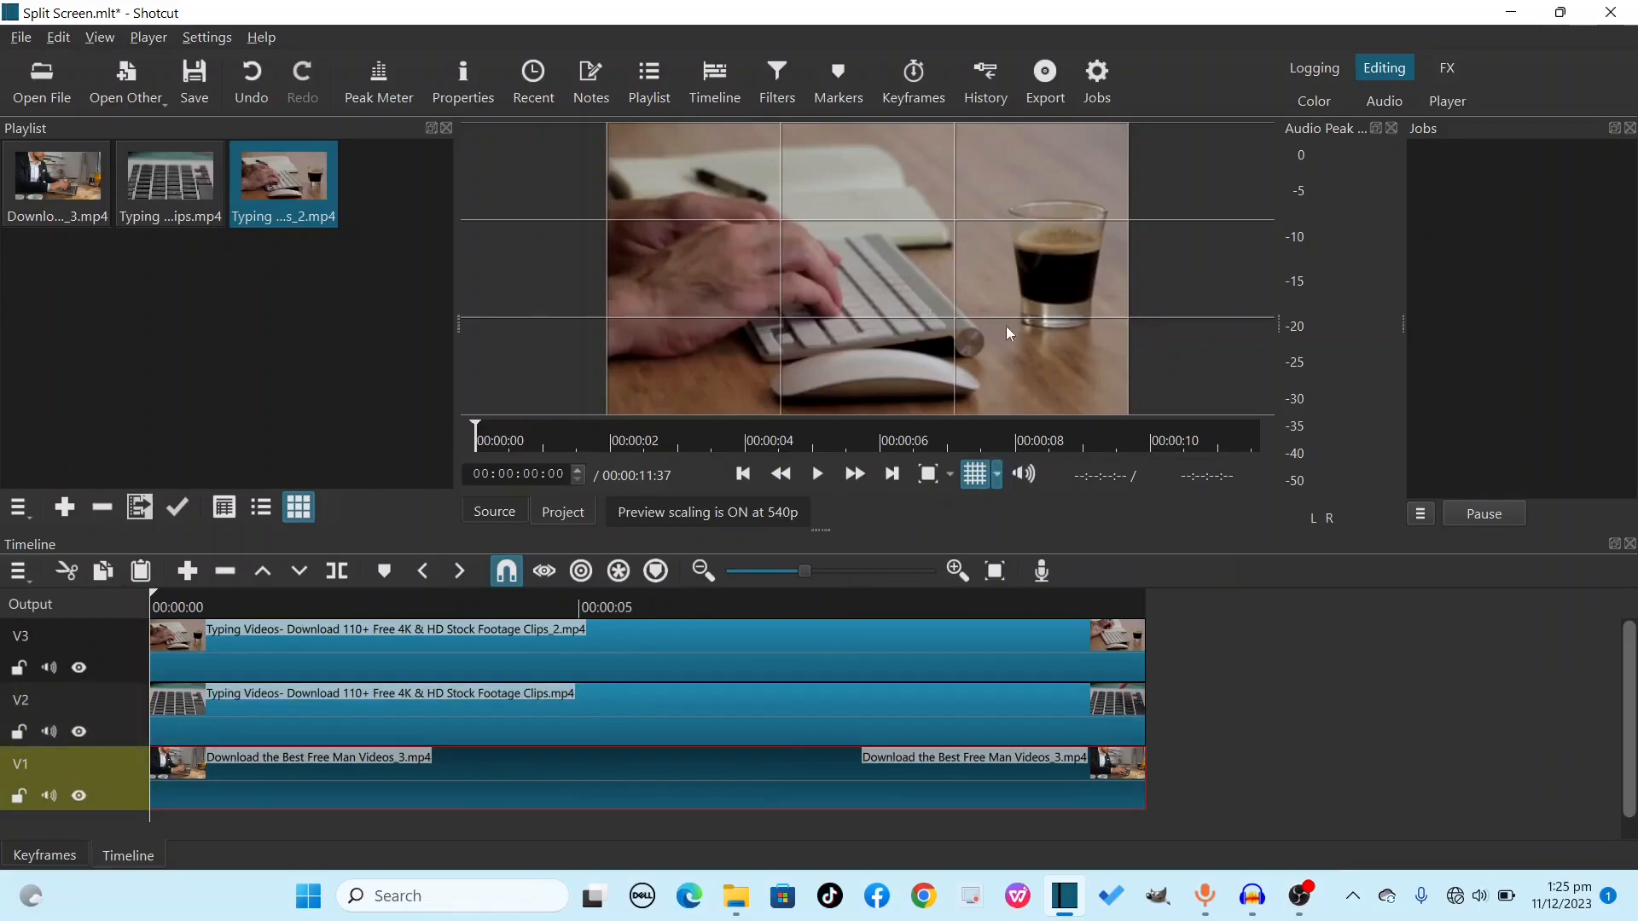
pyautogui.click(447, 717)
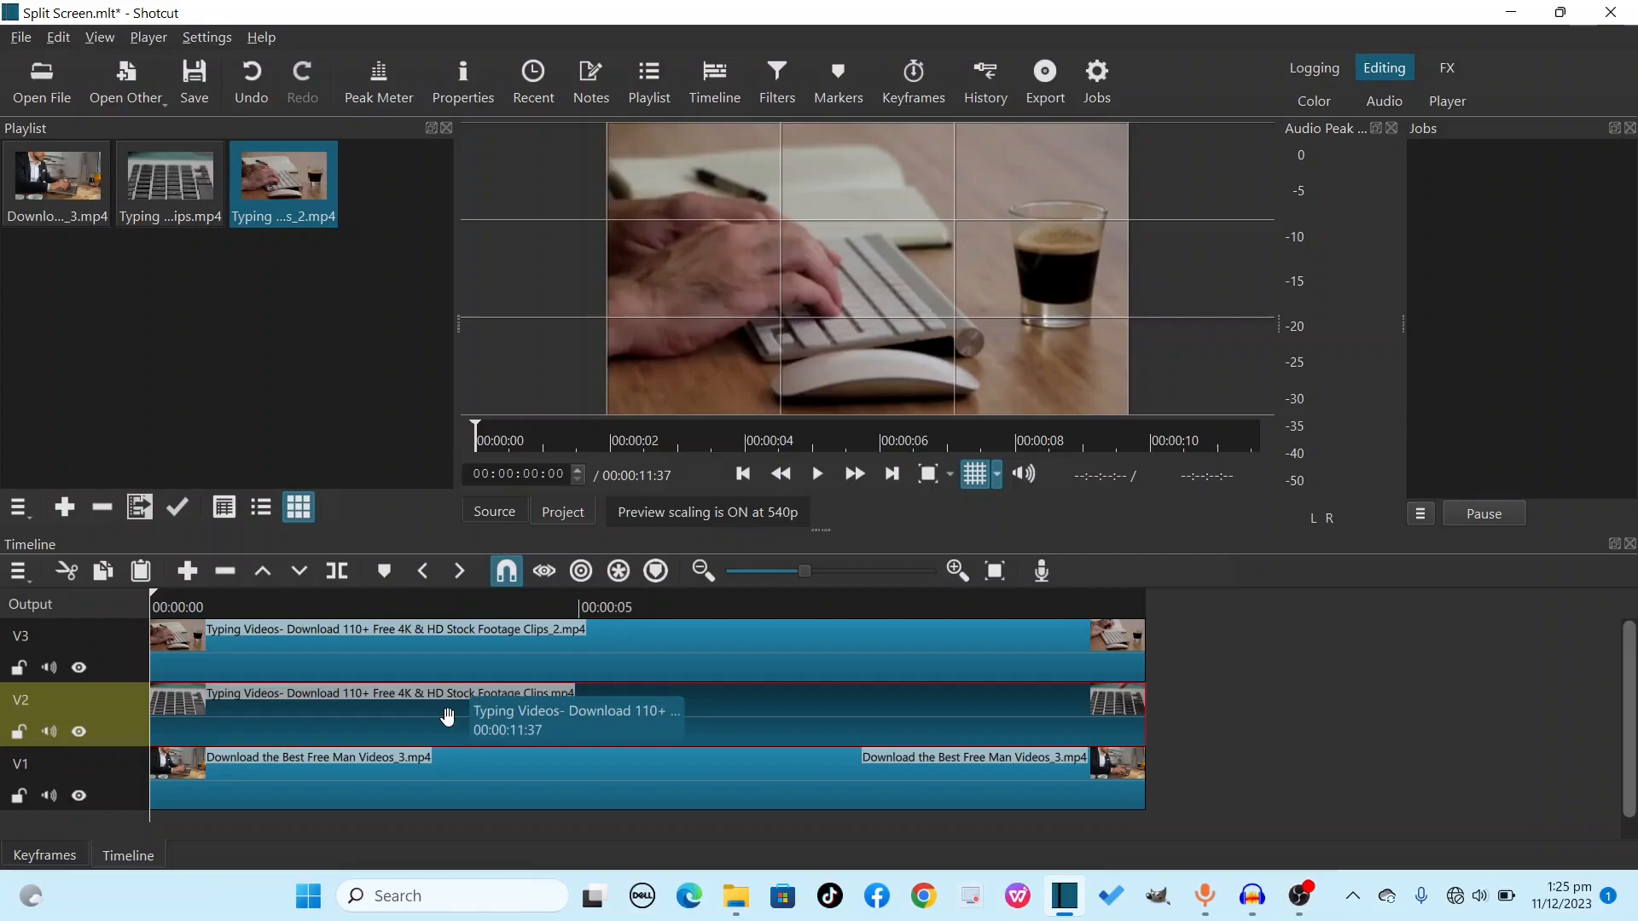
# - Add a Mask: Simple Shape filter to the V3 clip
pyautogui.click(132, 667)
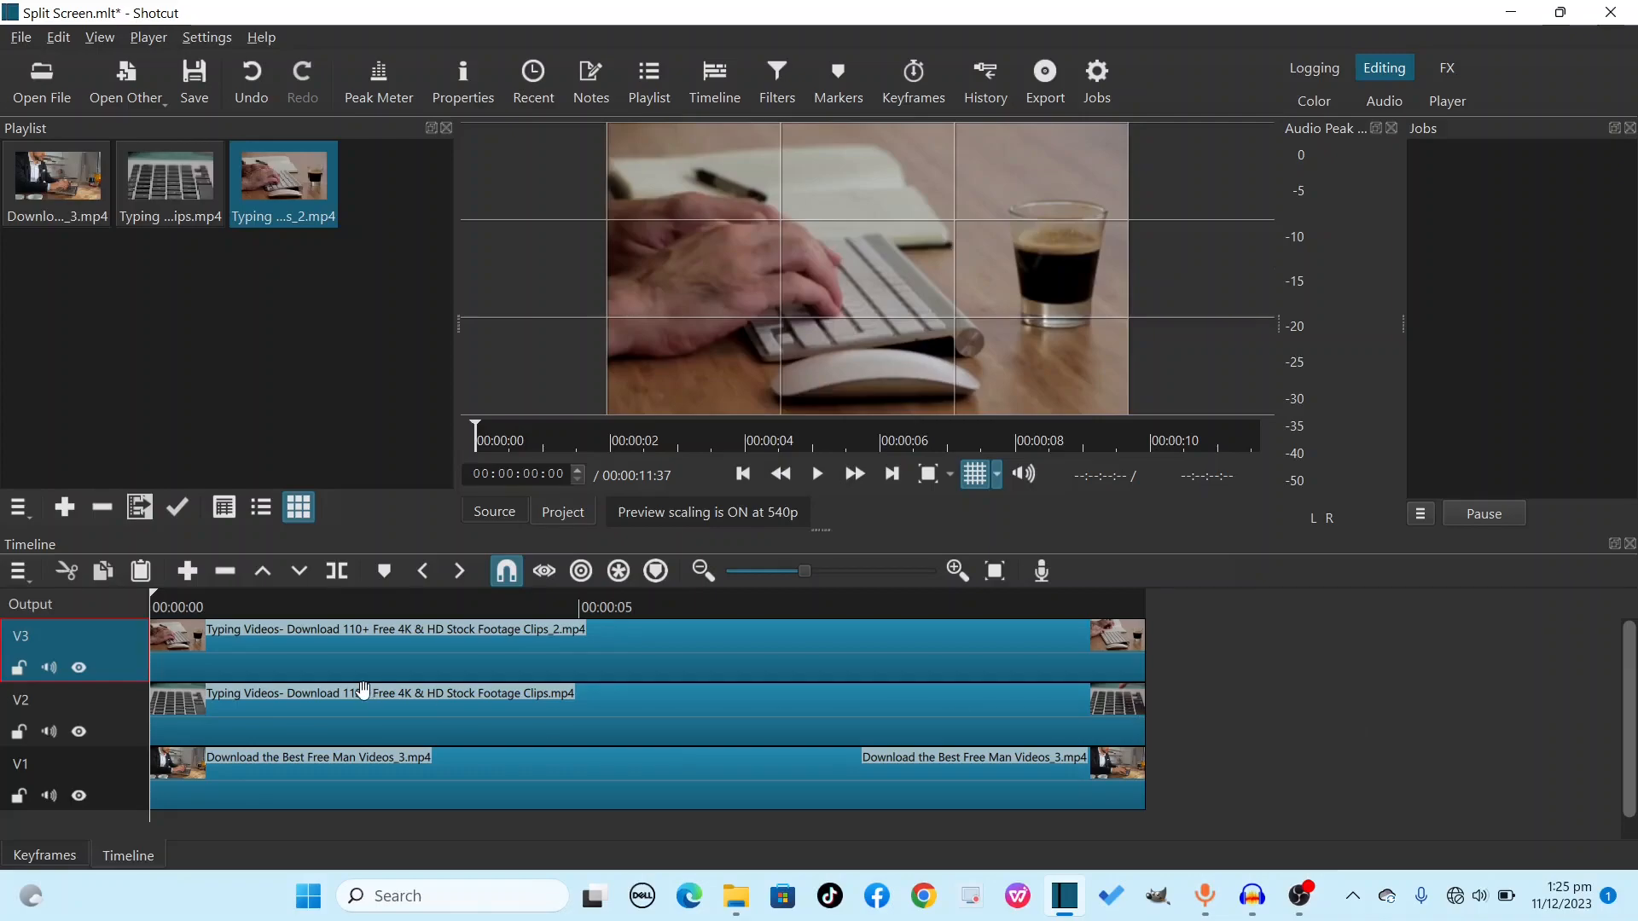
pyautogui.click(198, 641)
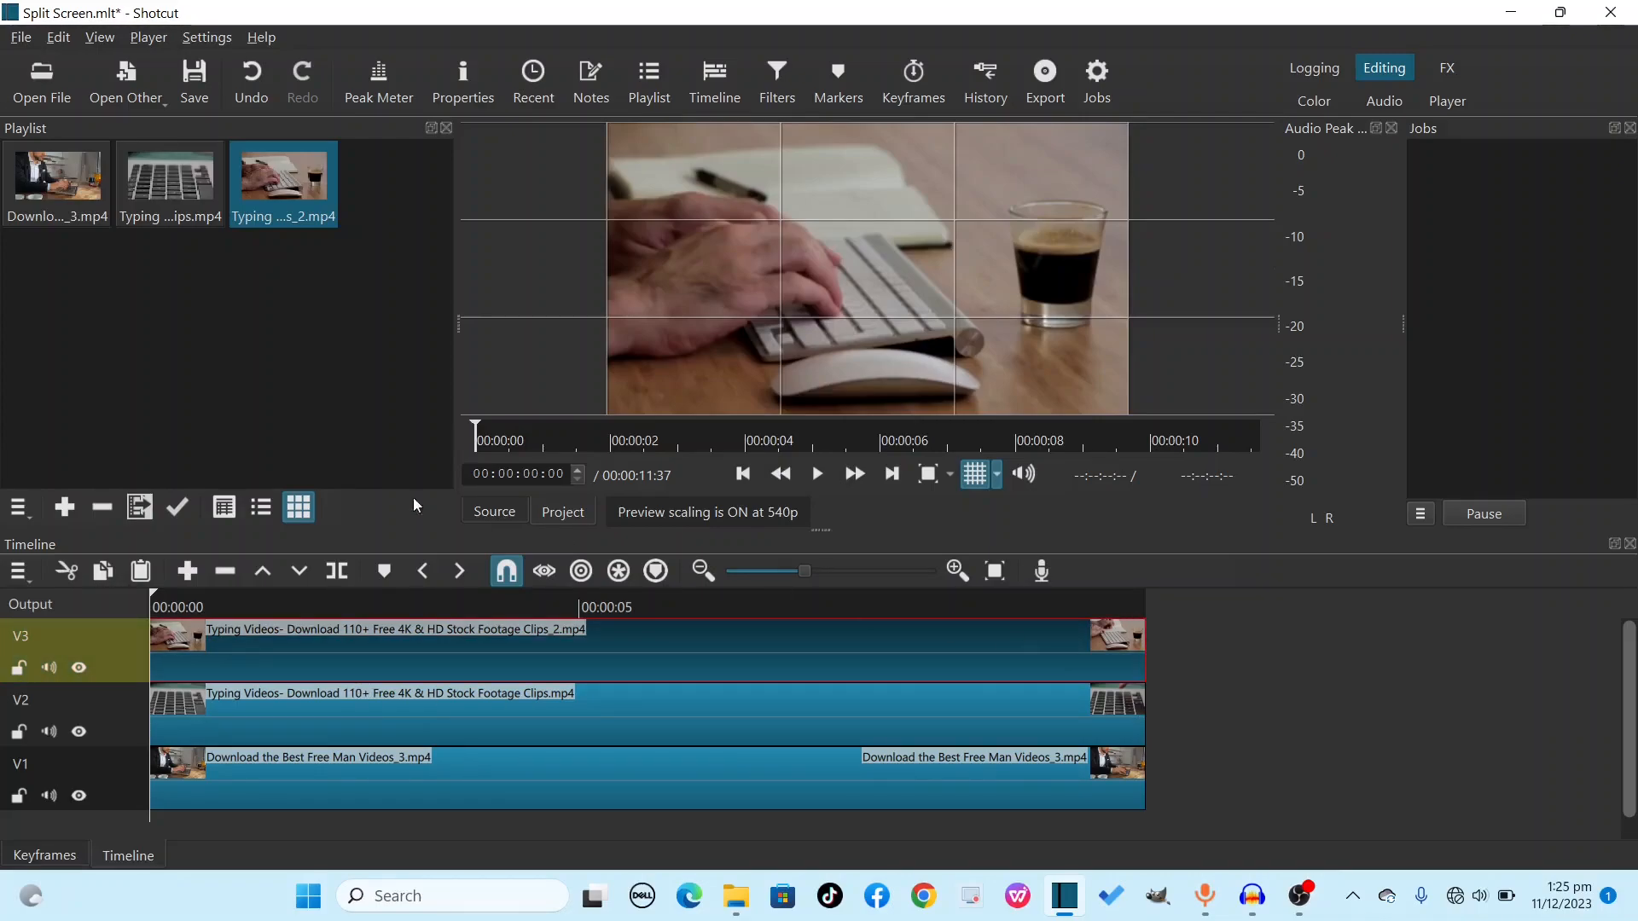
pyautogui.click(777, 83)
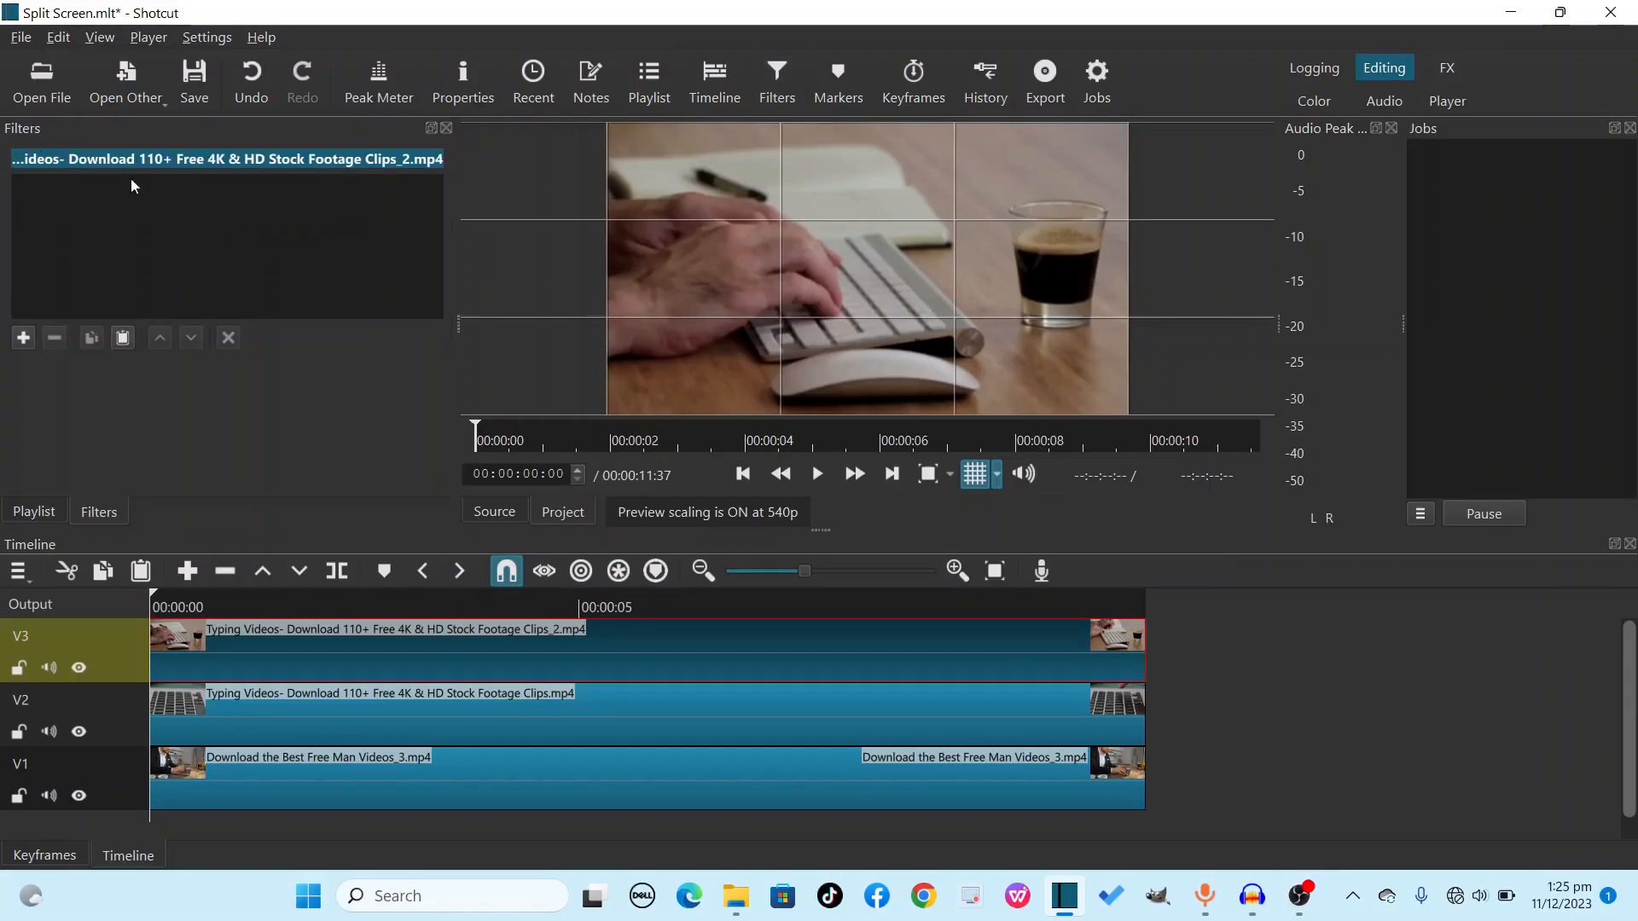
pyautogui.click(20, 339)
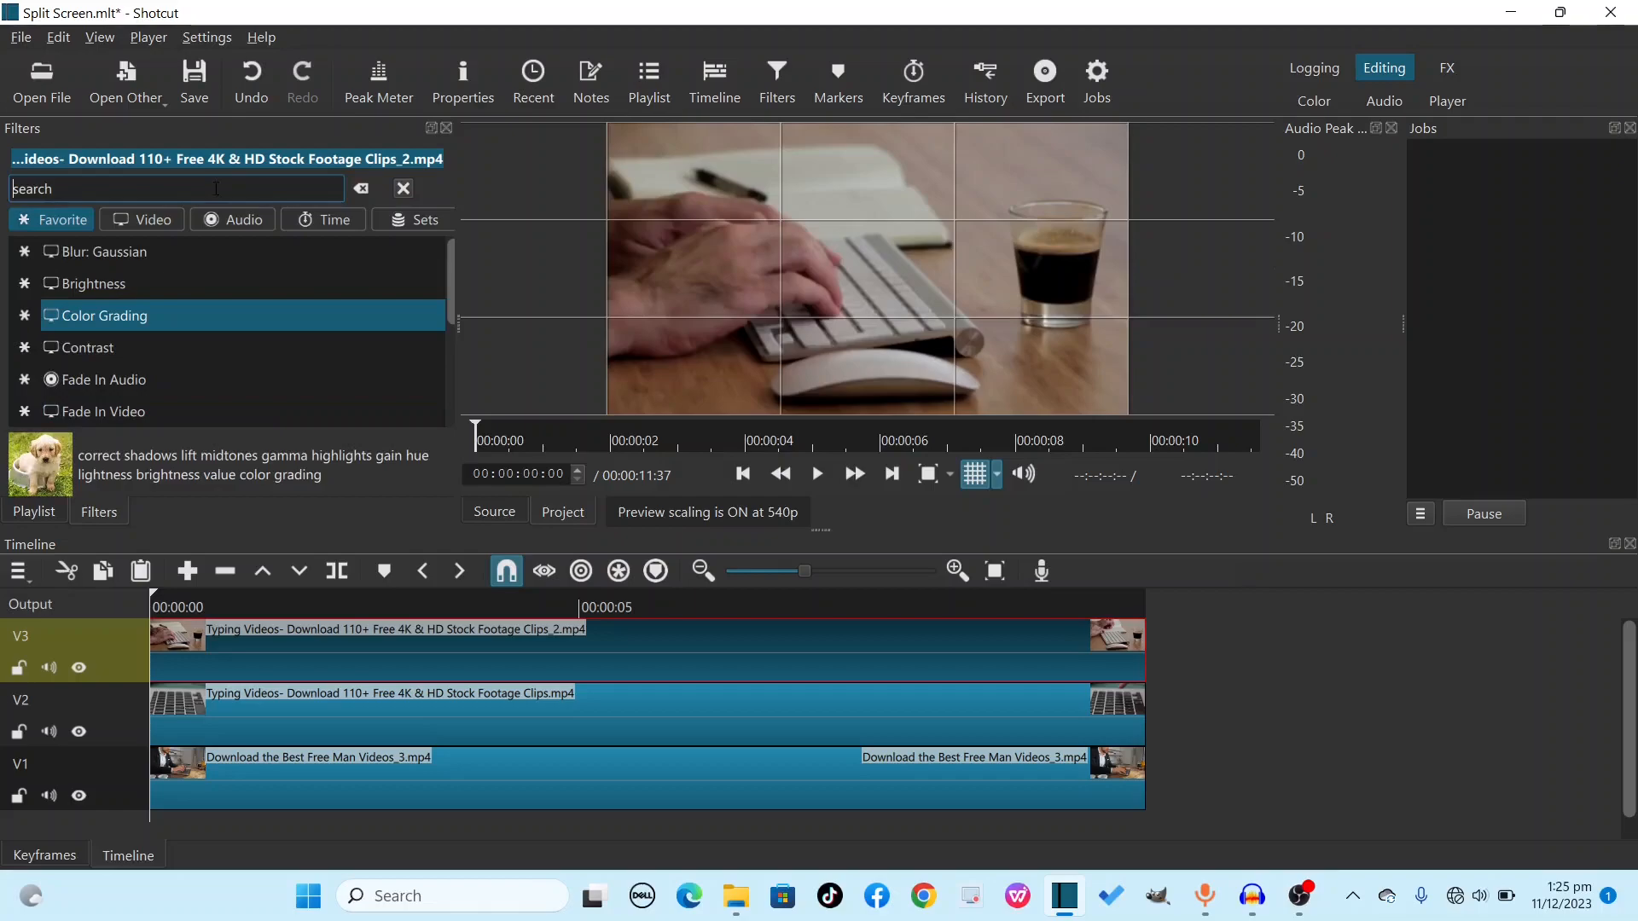
pyautogui.write('mask')
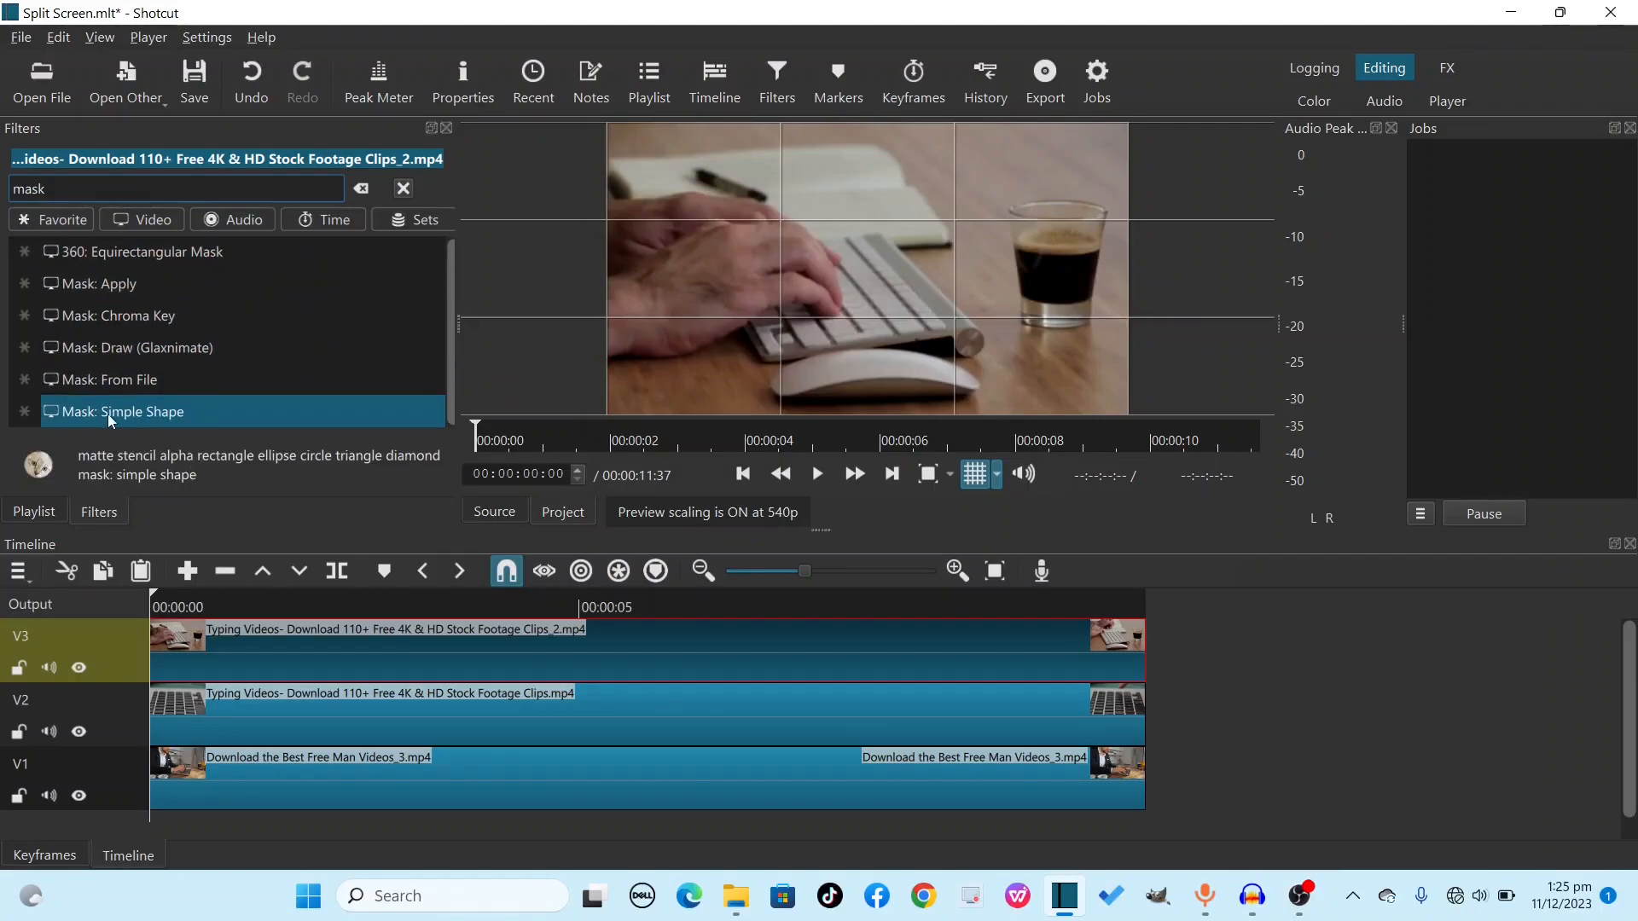
pyautogui.click(169, 413)
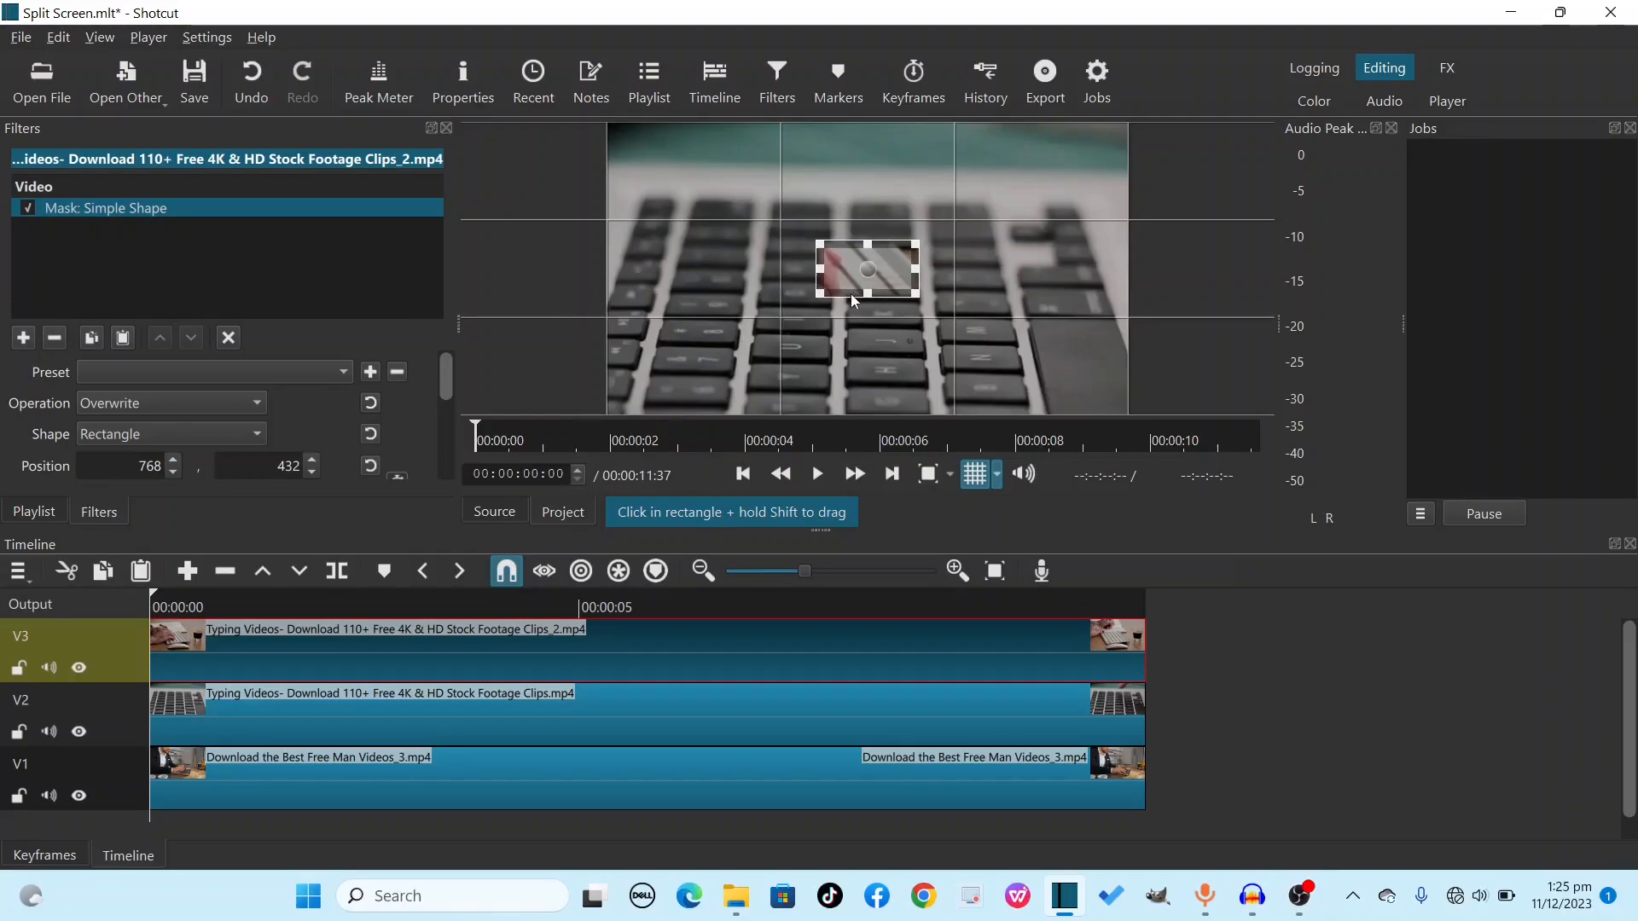
# - Try the Ellipse and Triangle shapes for the V3 mask, and set the shape back to Rectangle
pyautogui.click(171, 431)
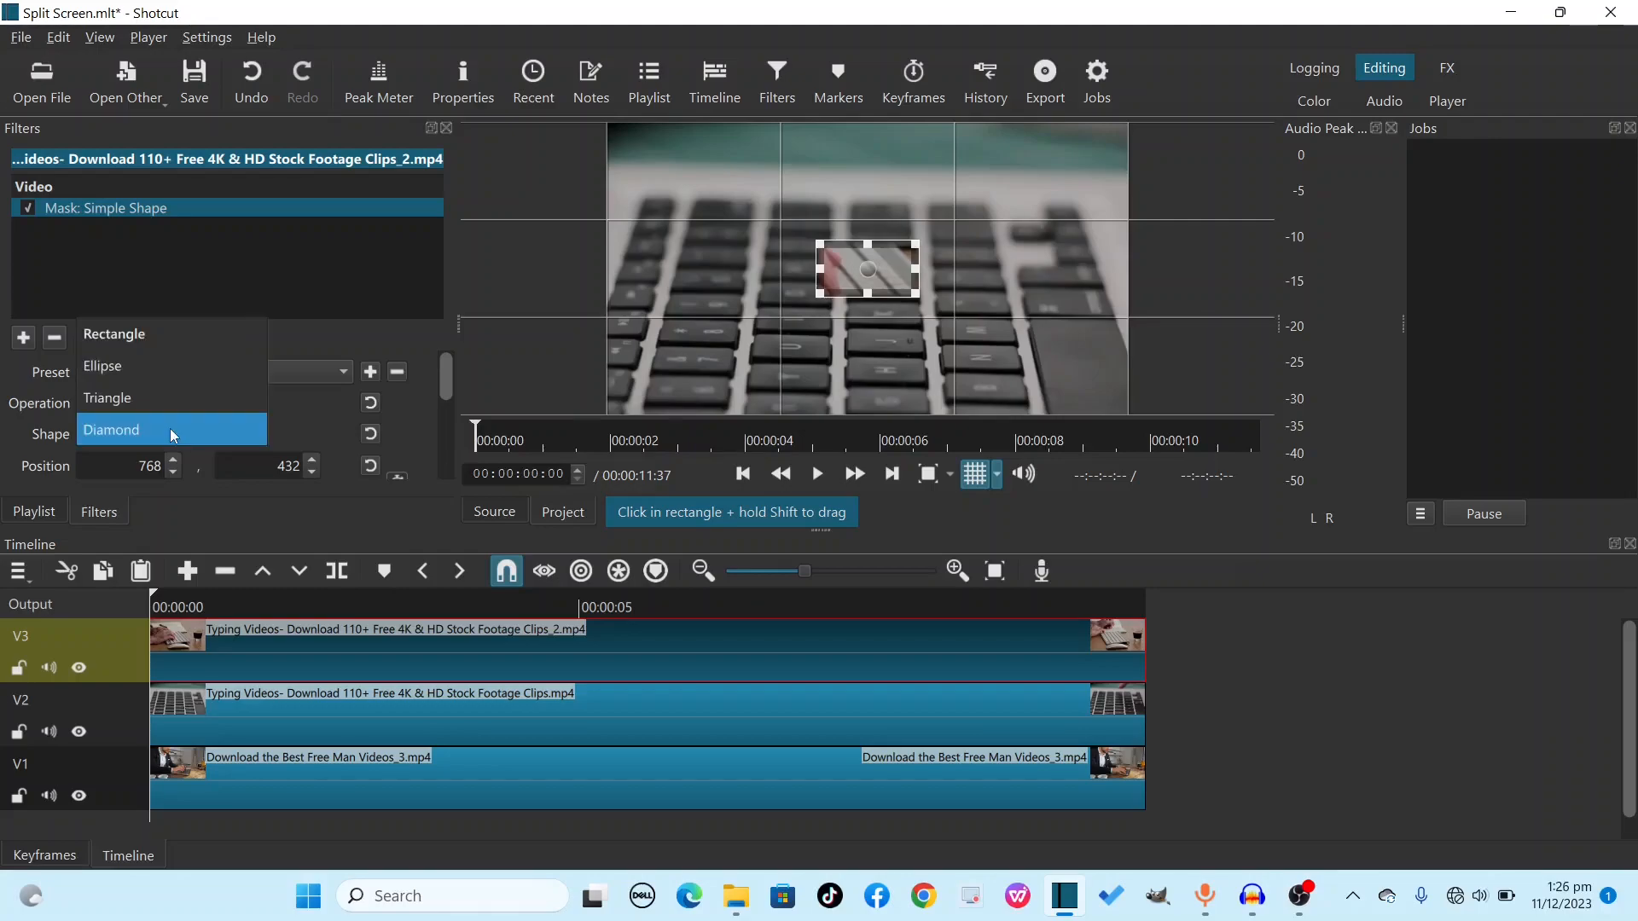
pyautogui.click(125, 375)
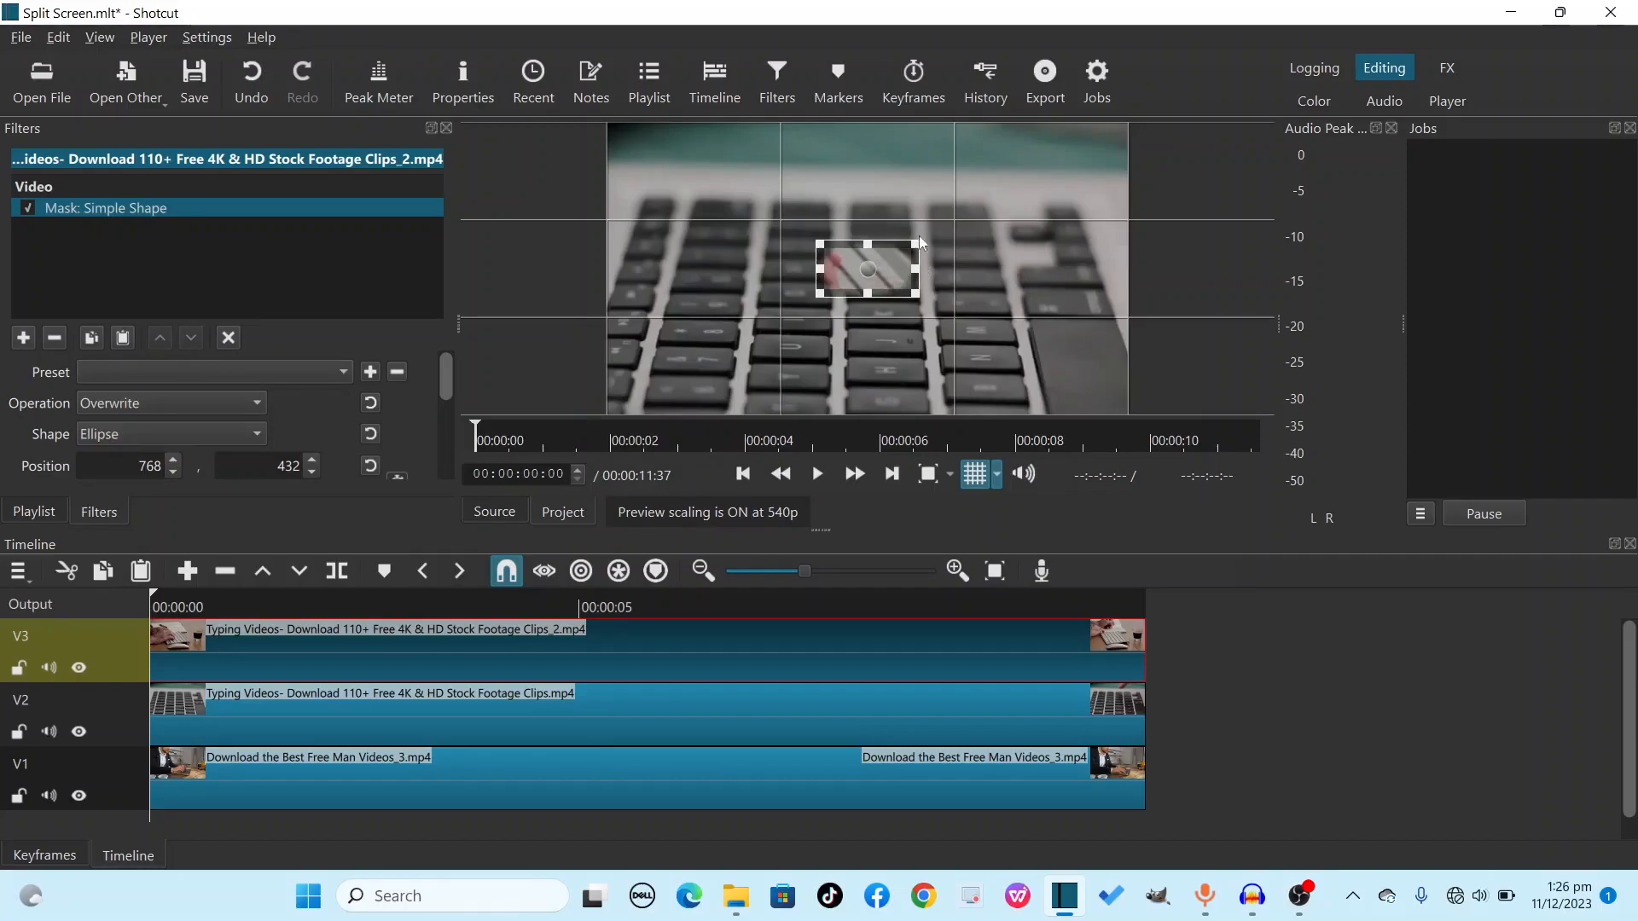
pyautogui.click(155, 433)
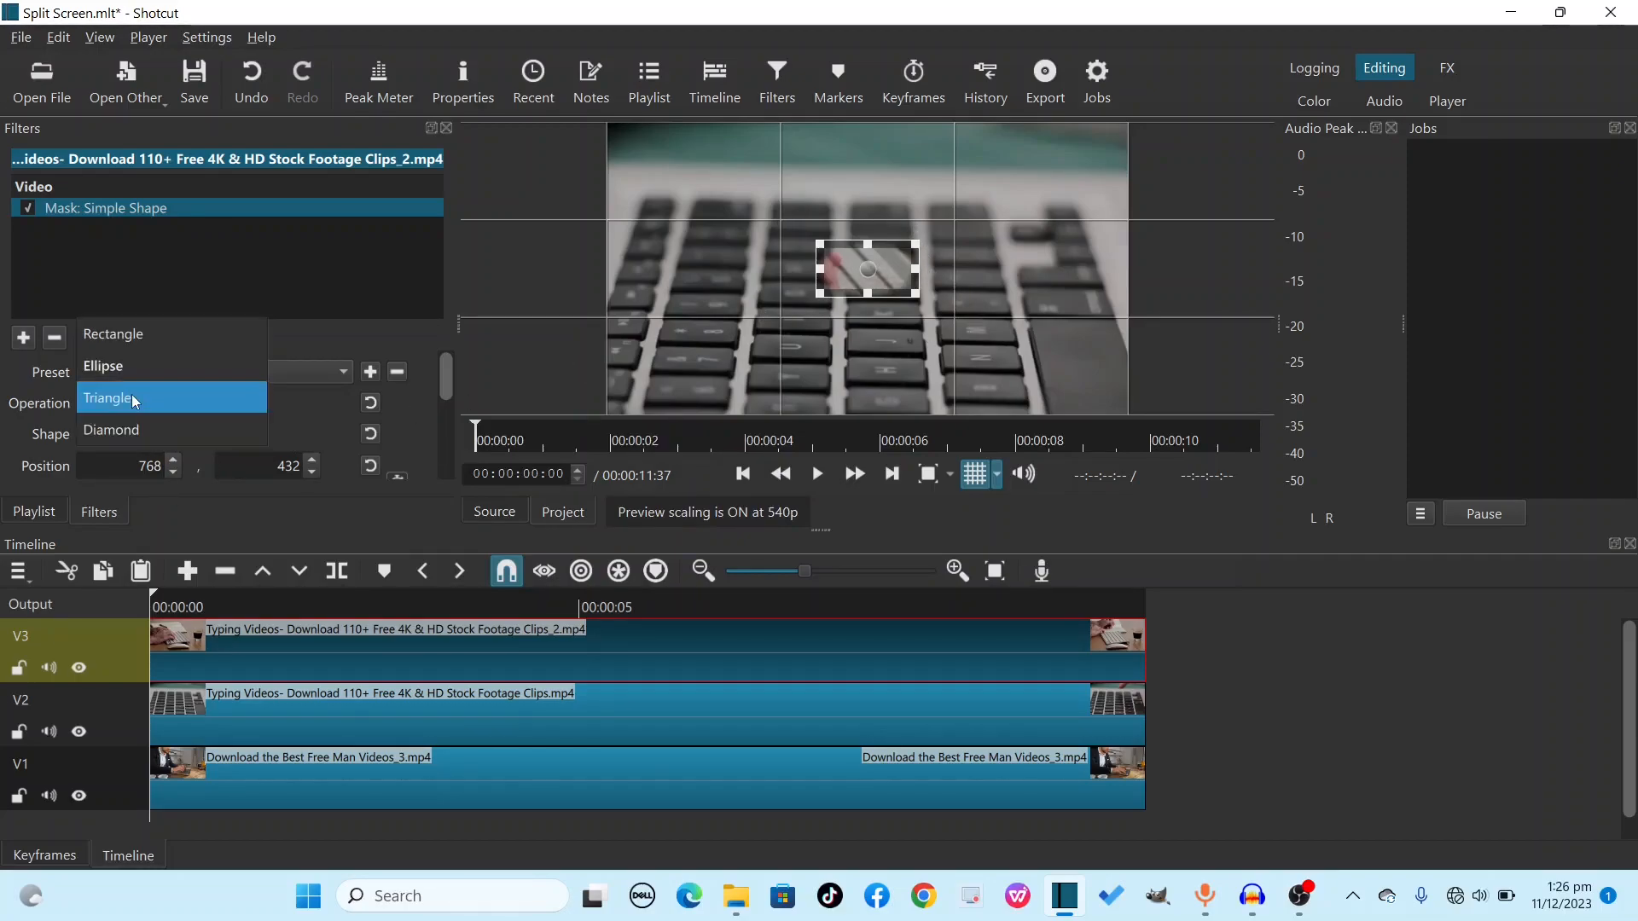
pyautogui.click(132, 394)
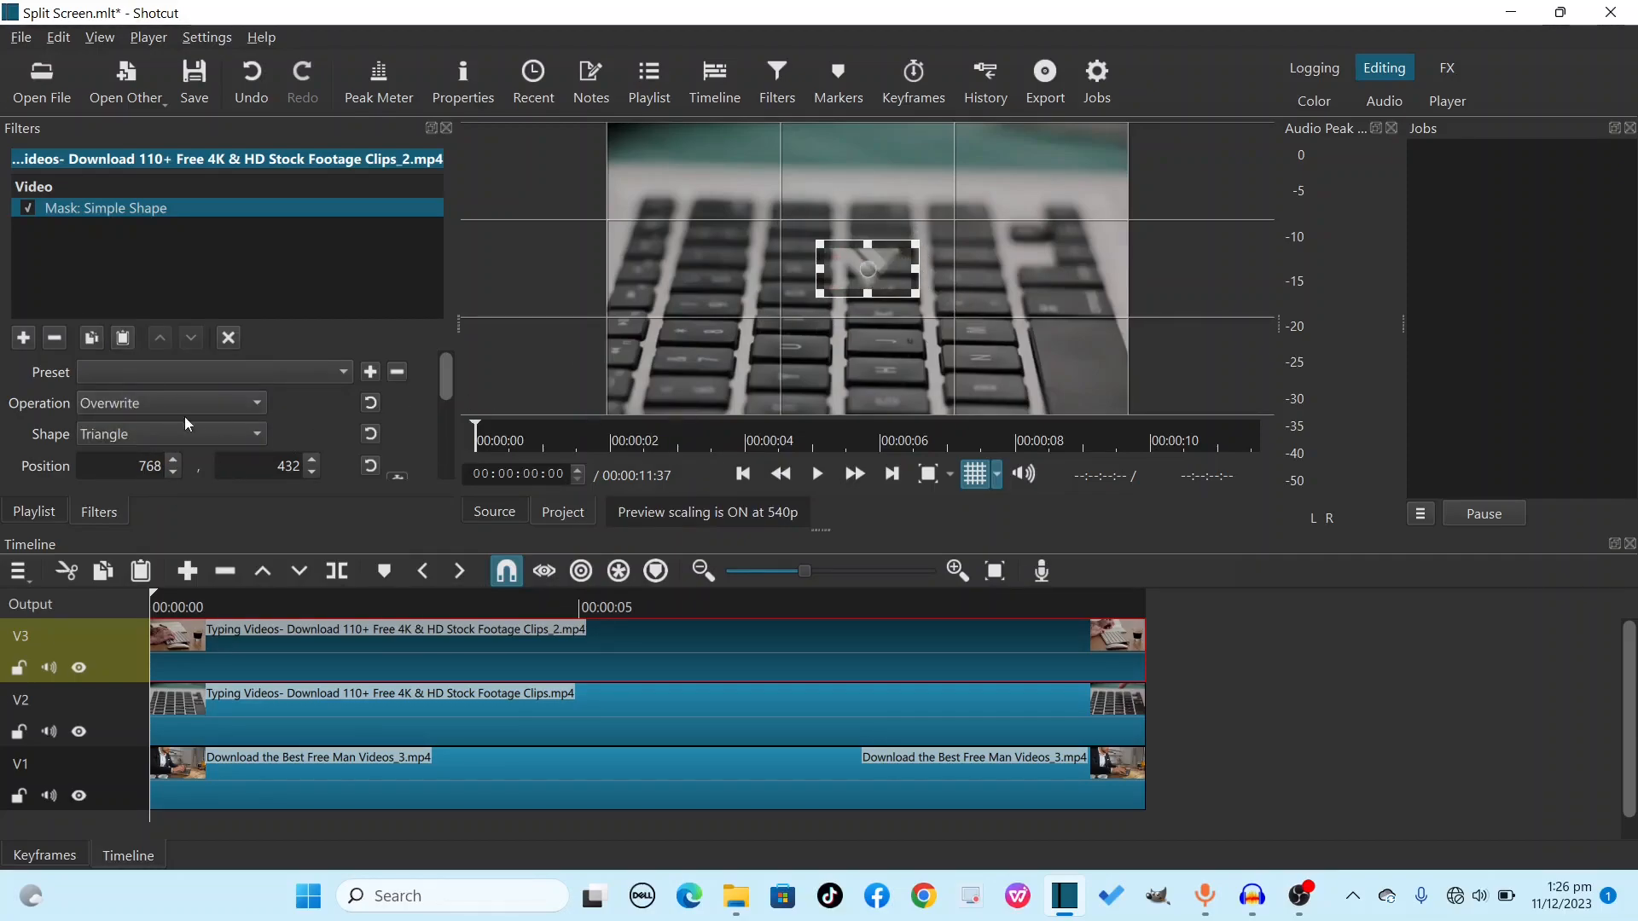
pyautogui.click(101, 430)
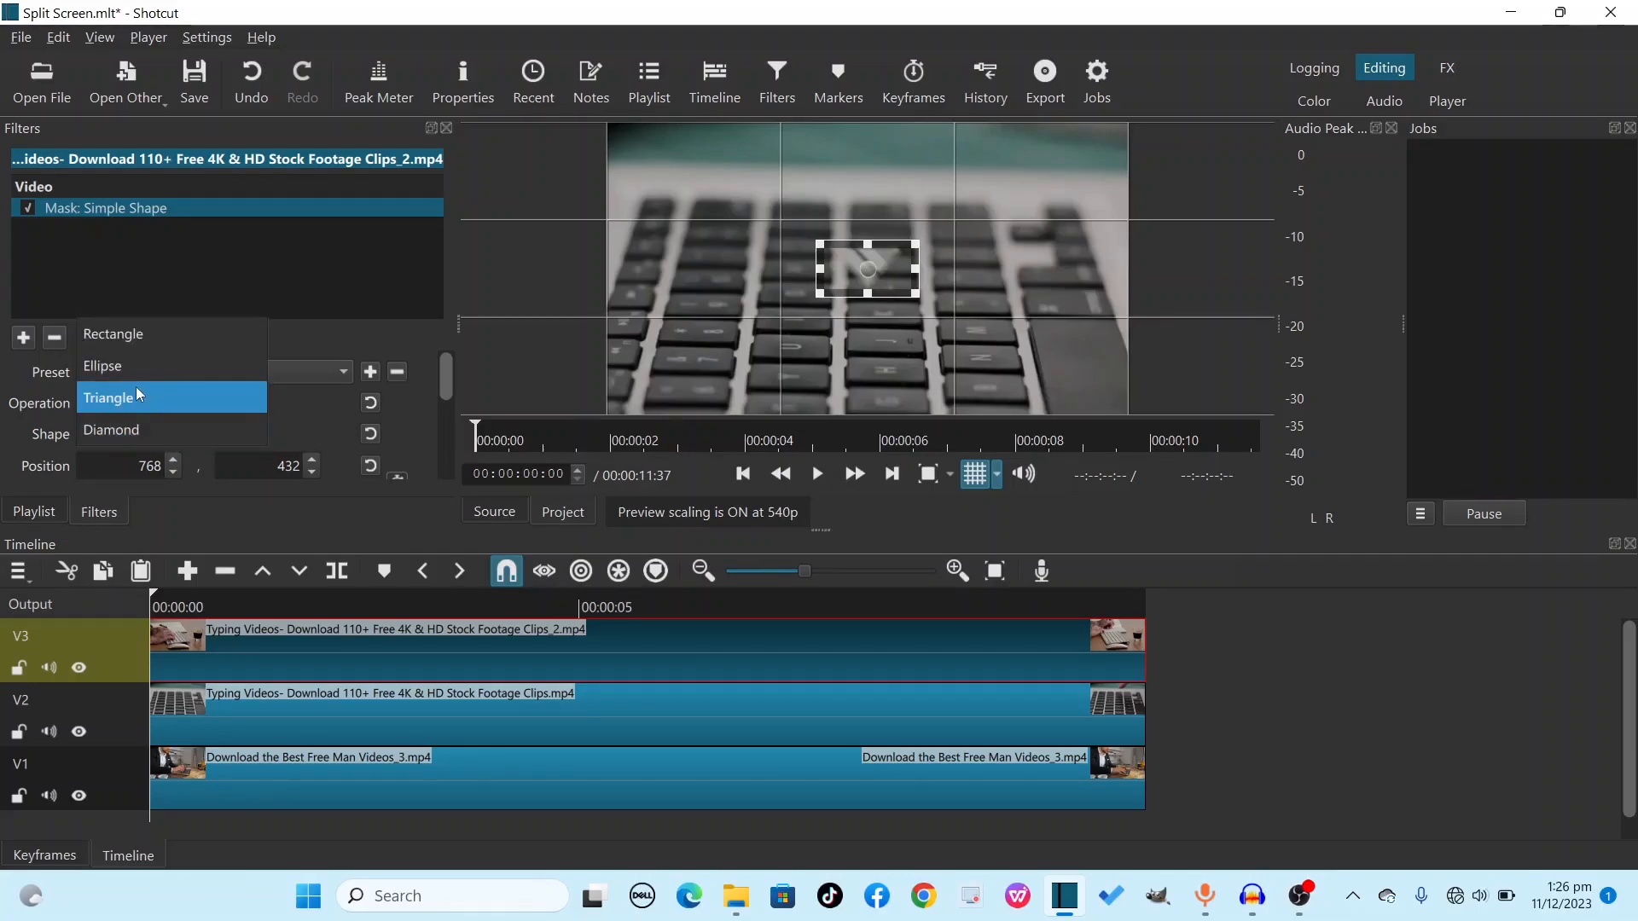
pyautogui.click(135, 338)
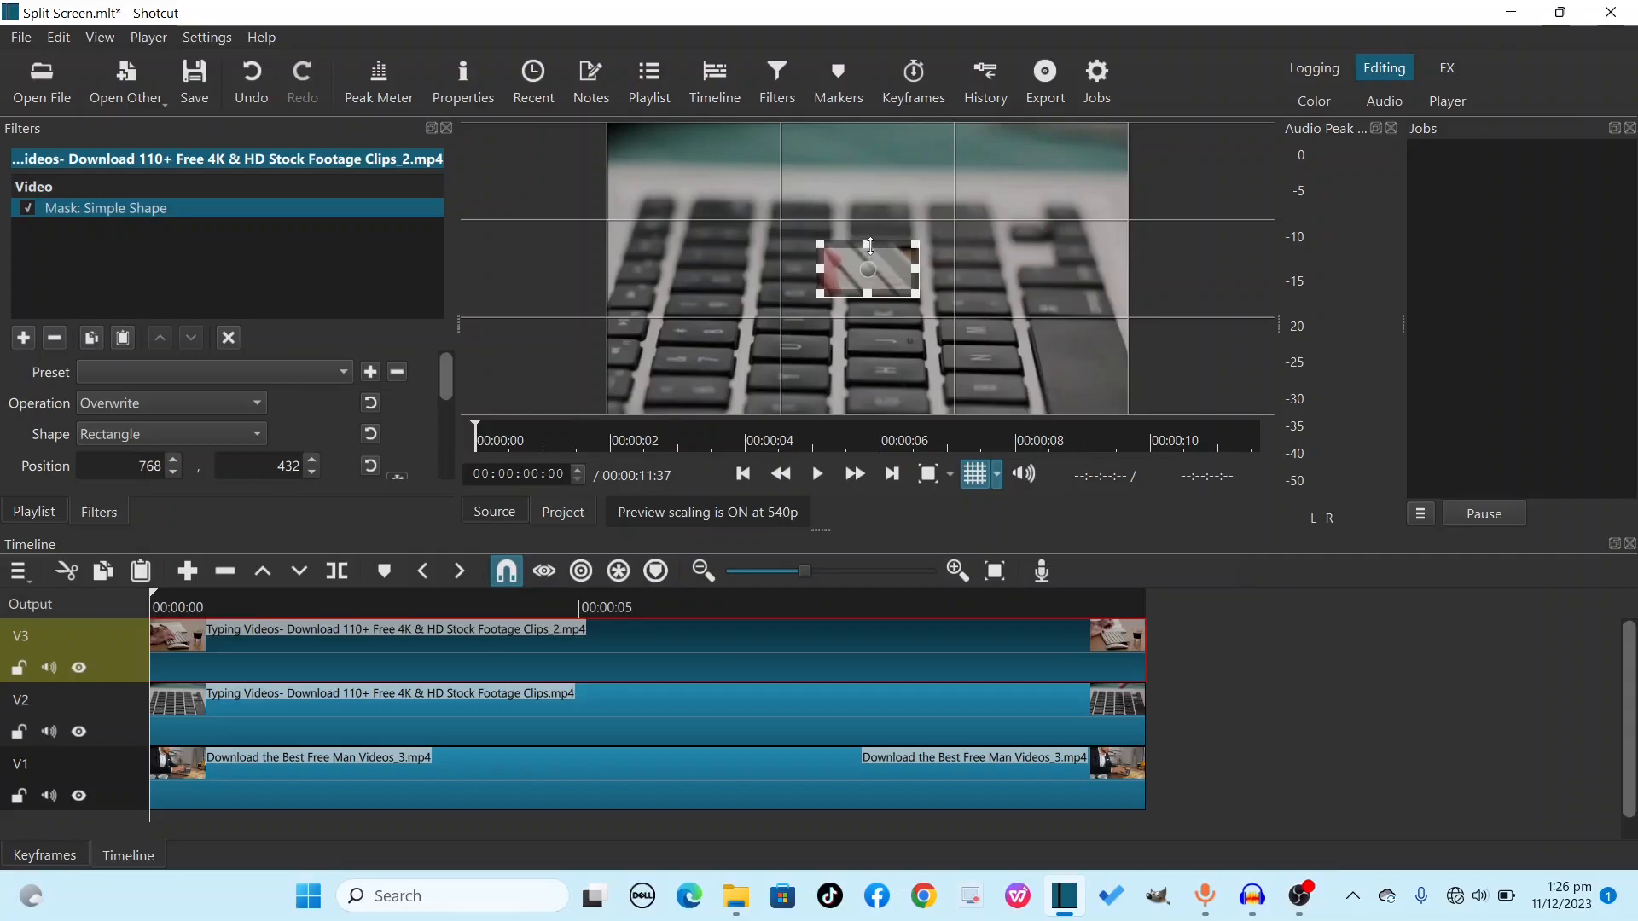
# - Stretch the V3 mask rectangle to nearly the full frame height and fit its width to the left column of the grid
pyautogui.moveTo(866, 199); pyautogui.dragTo(868, 109)
pyautogui.moveTo(868, 295); pyautogui.dragTo(885, 422)
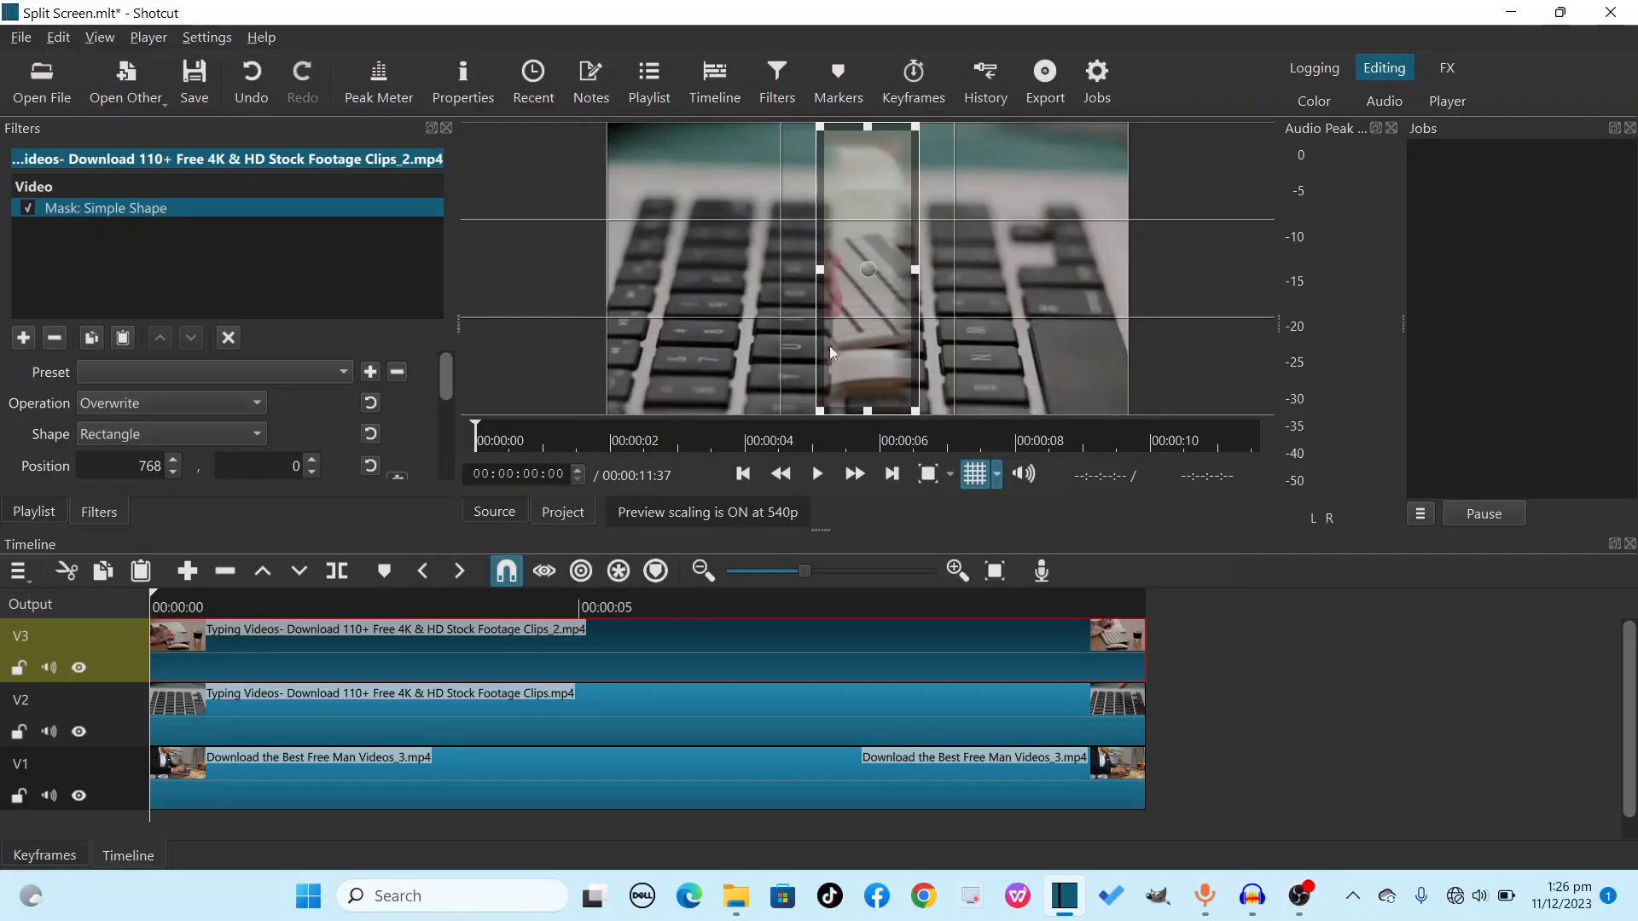
pyautogui.moveTo(859, 271); pyautogui.dragTo(779, 288)
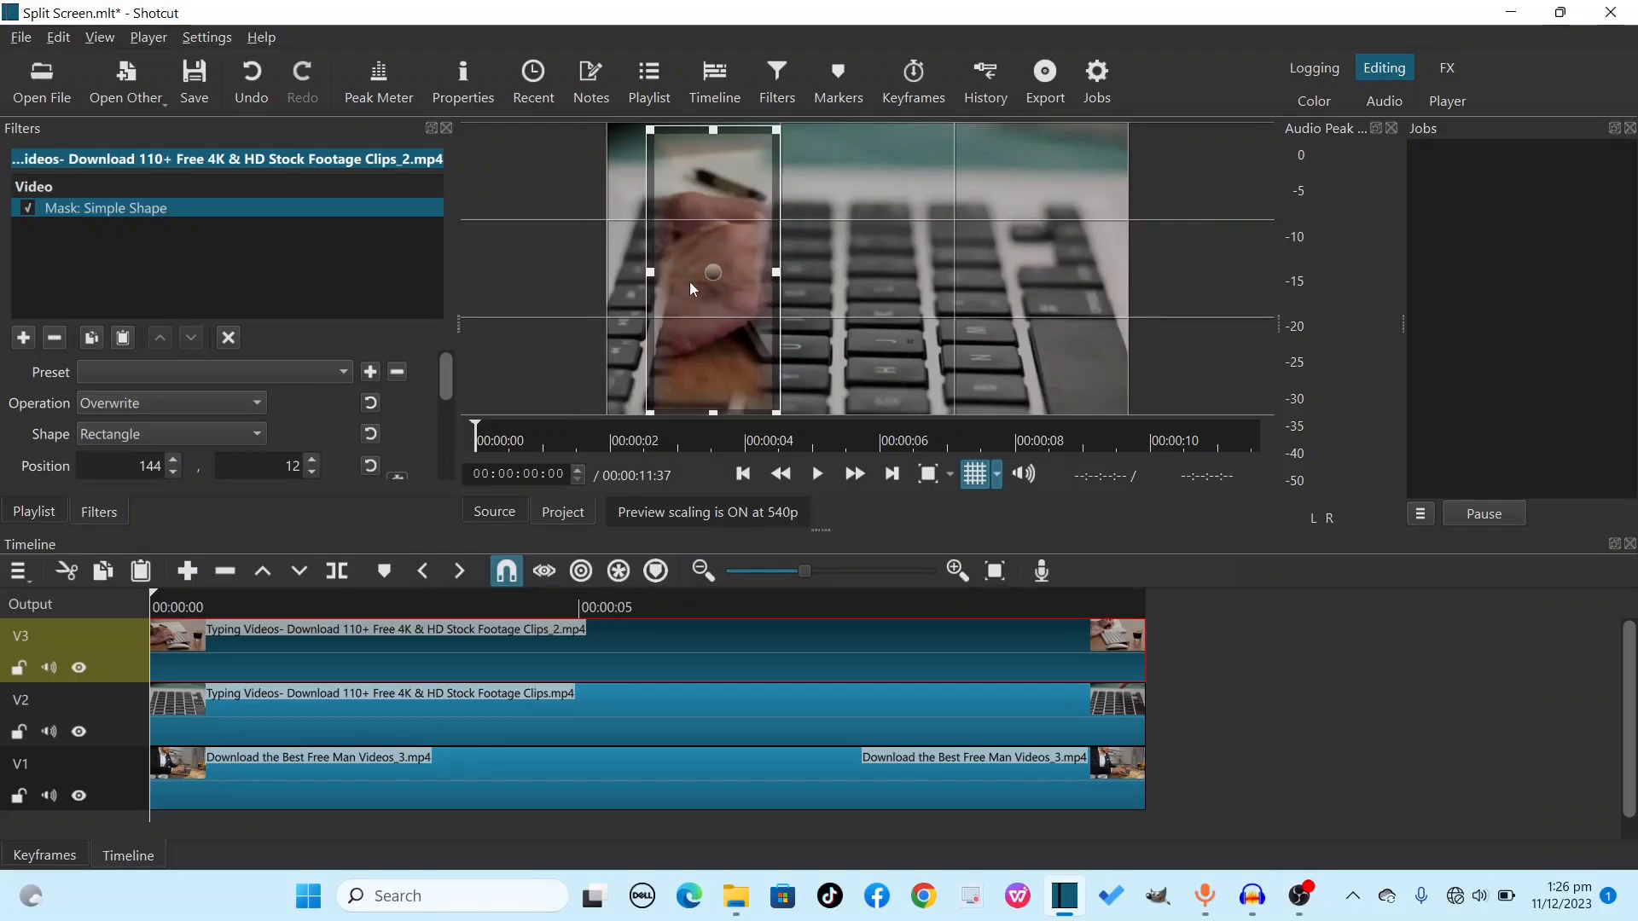
pyautogui.moveTo(652, 279); pyautogui.dragTo(607, 279)
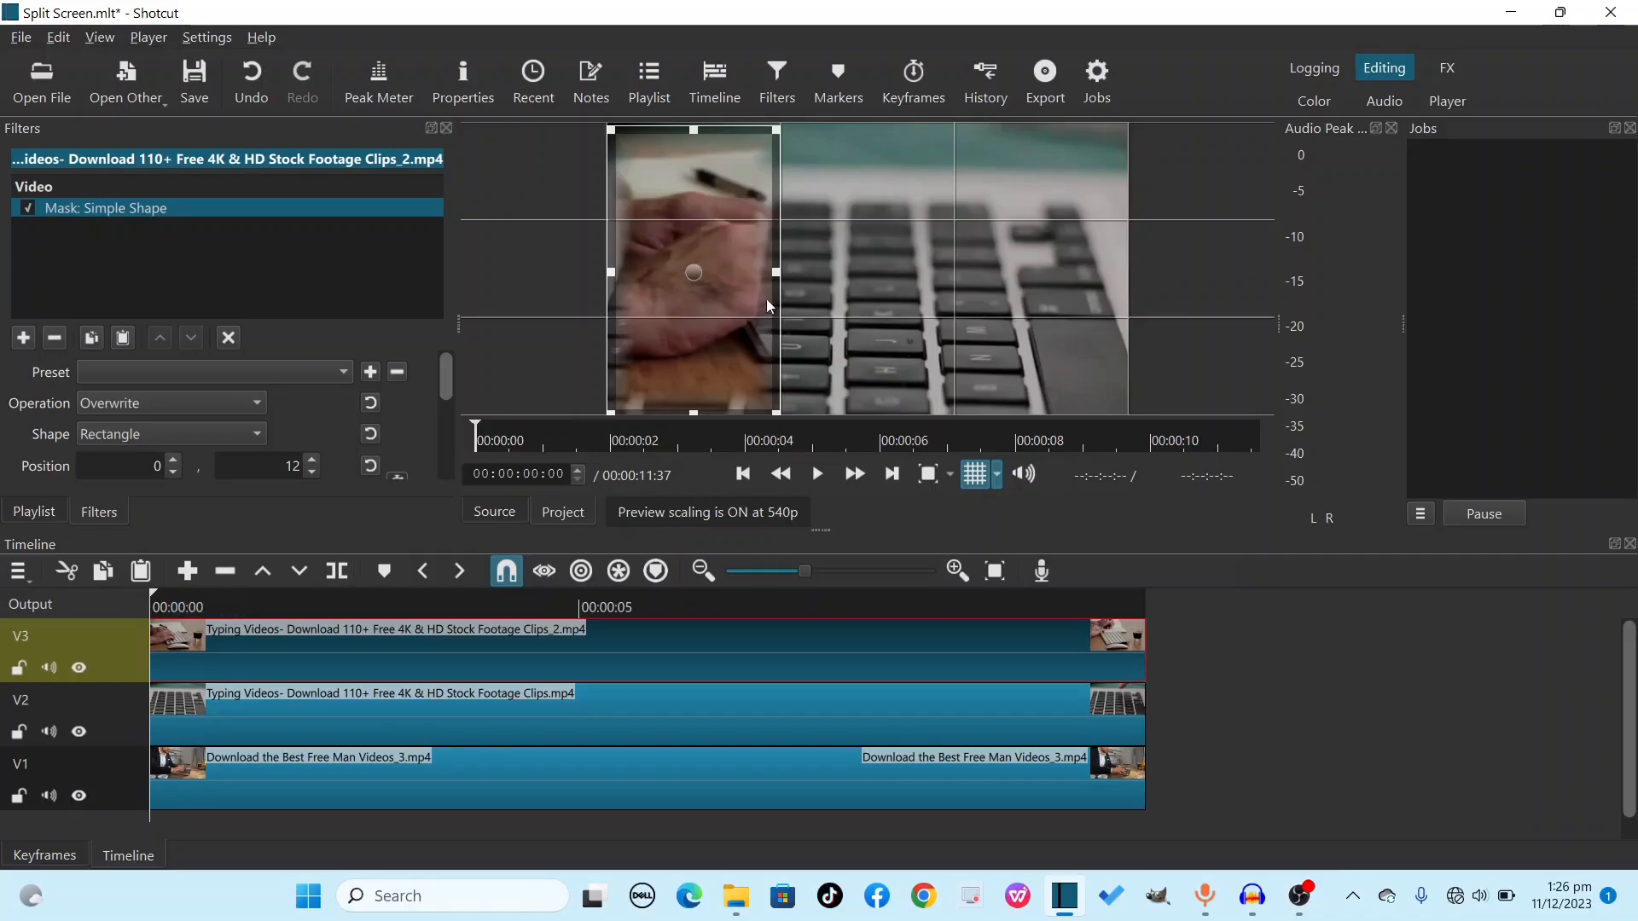
# - Set the softness of the V3 clip's mask to 0%
pyautogui.click(235, 732)
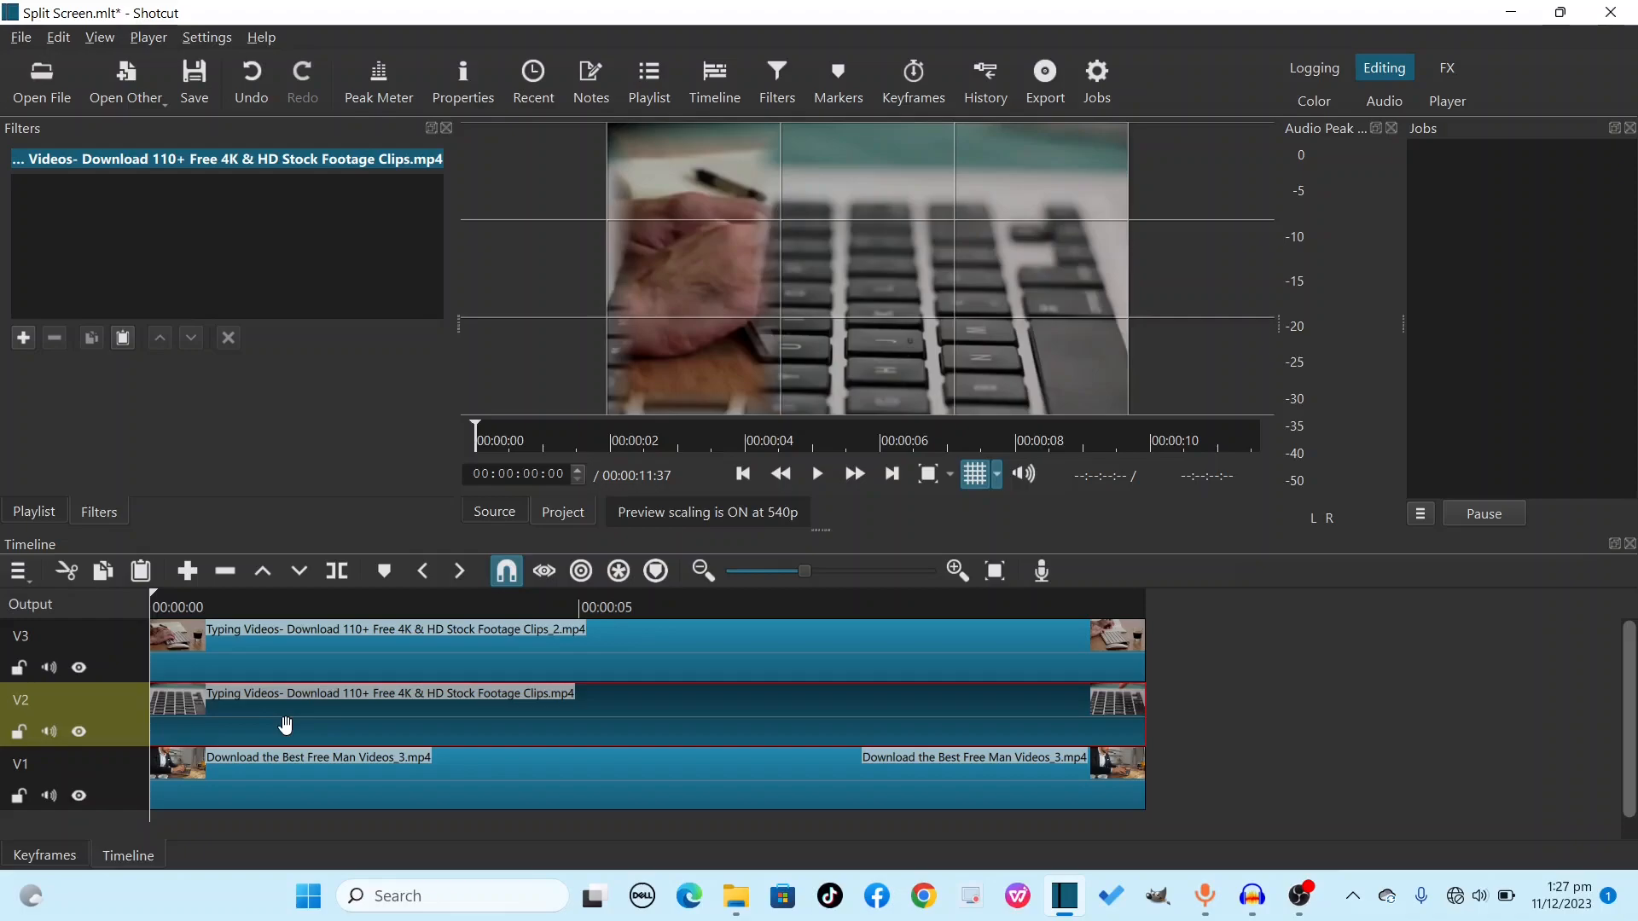
pyautogui.click(298, 659)
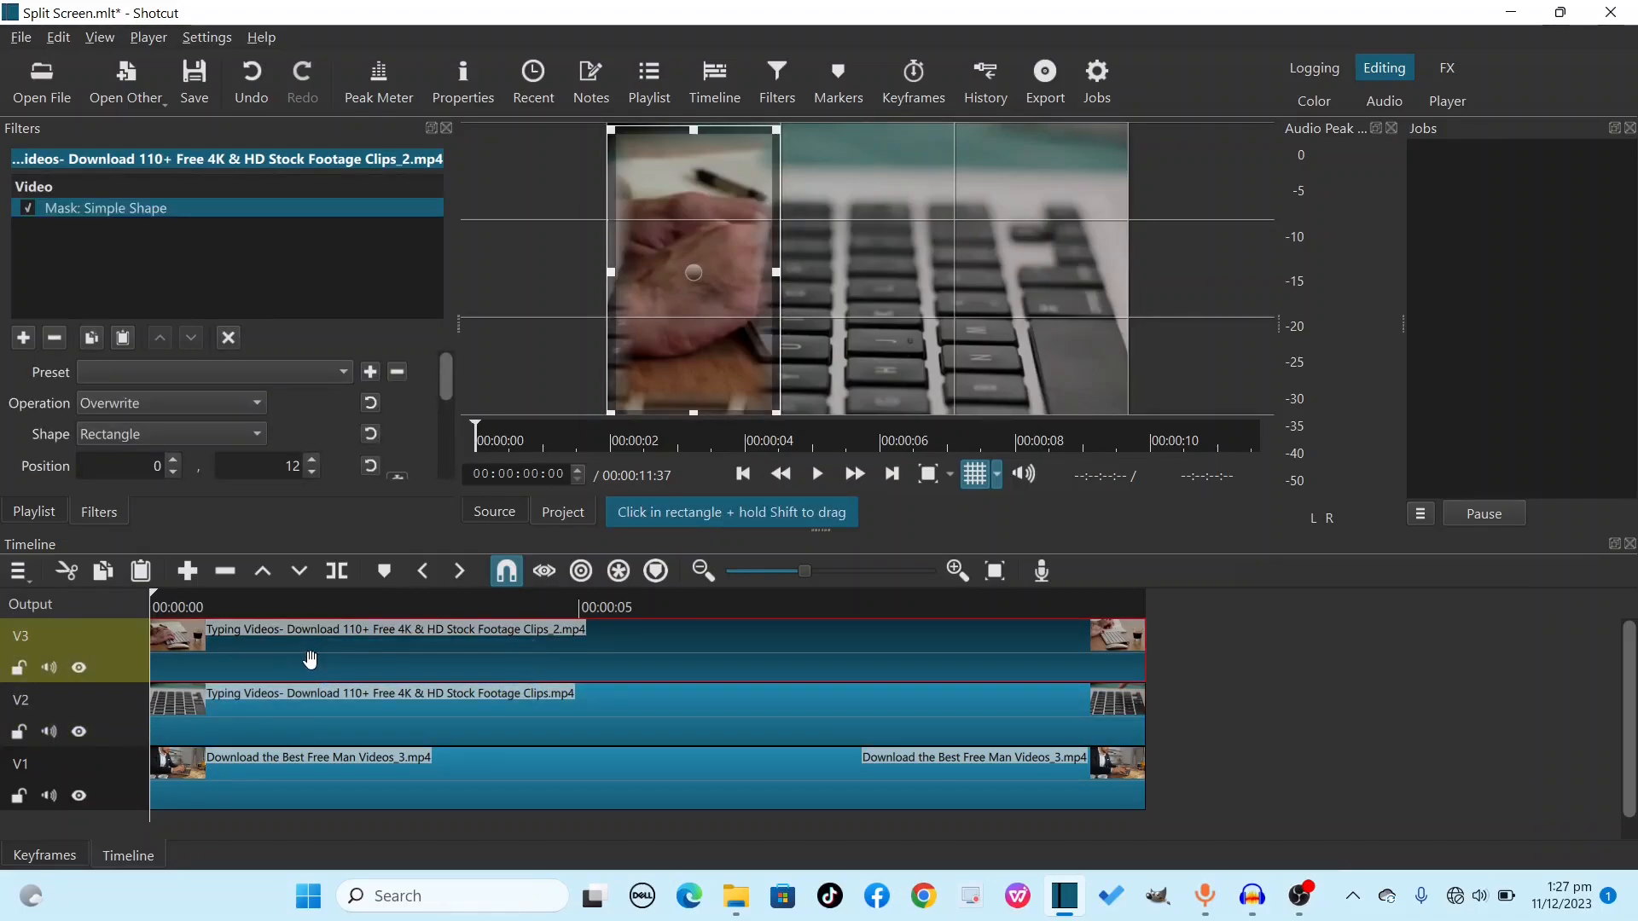
pyautogui.click(840, 710)
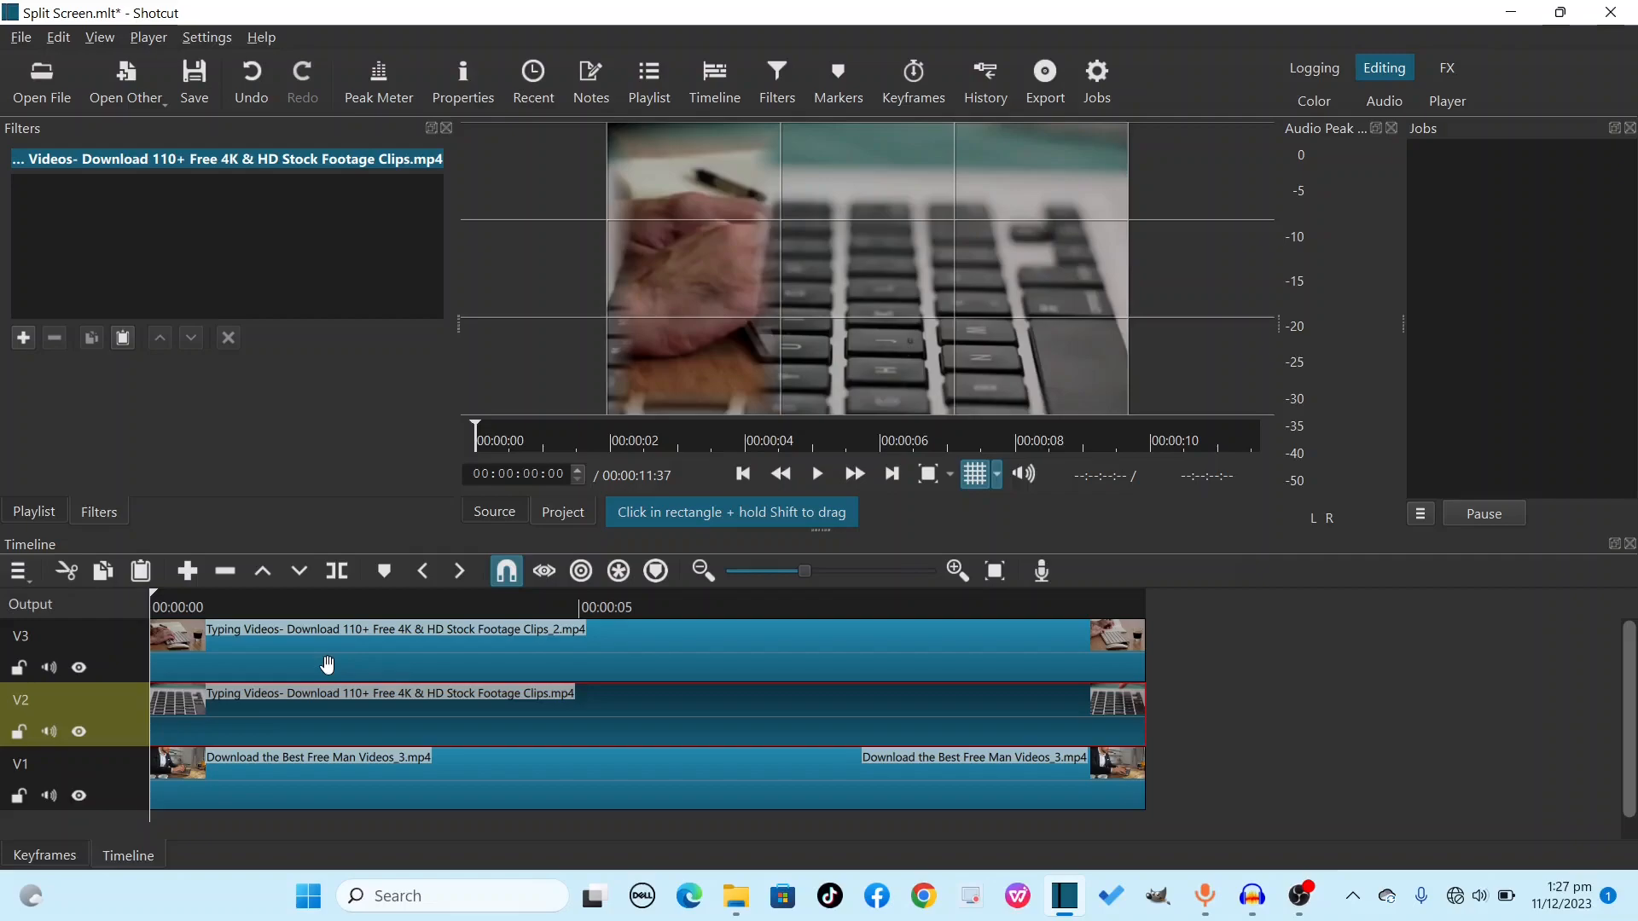
pyautogui.click(262, 661)
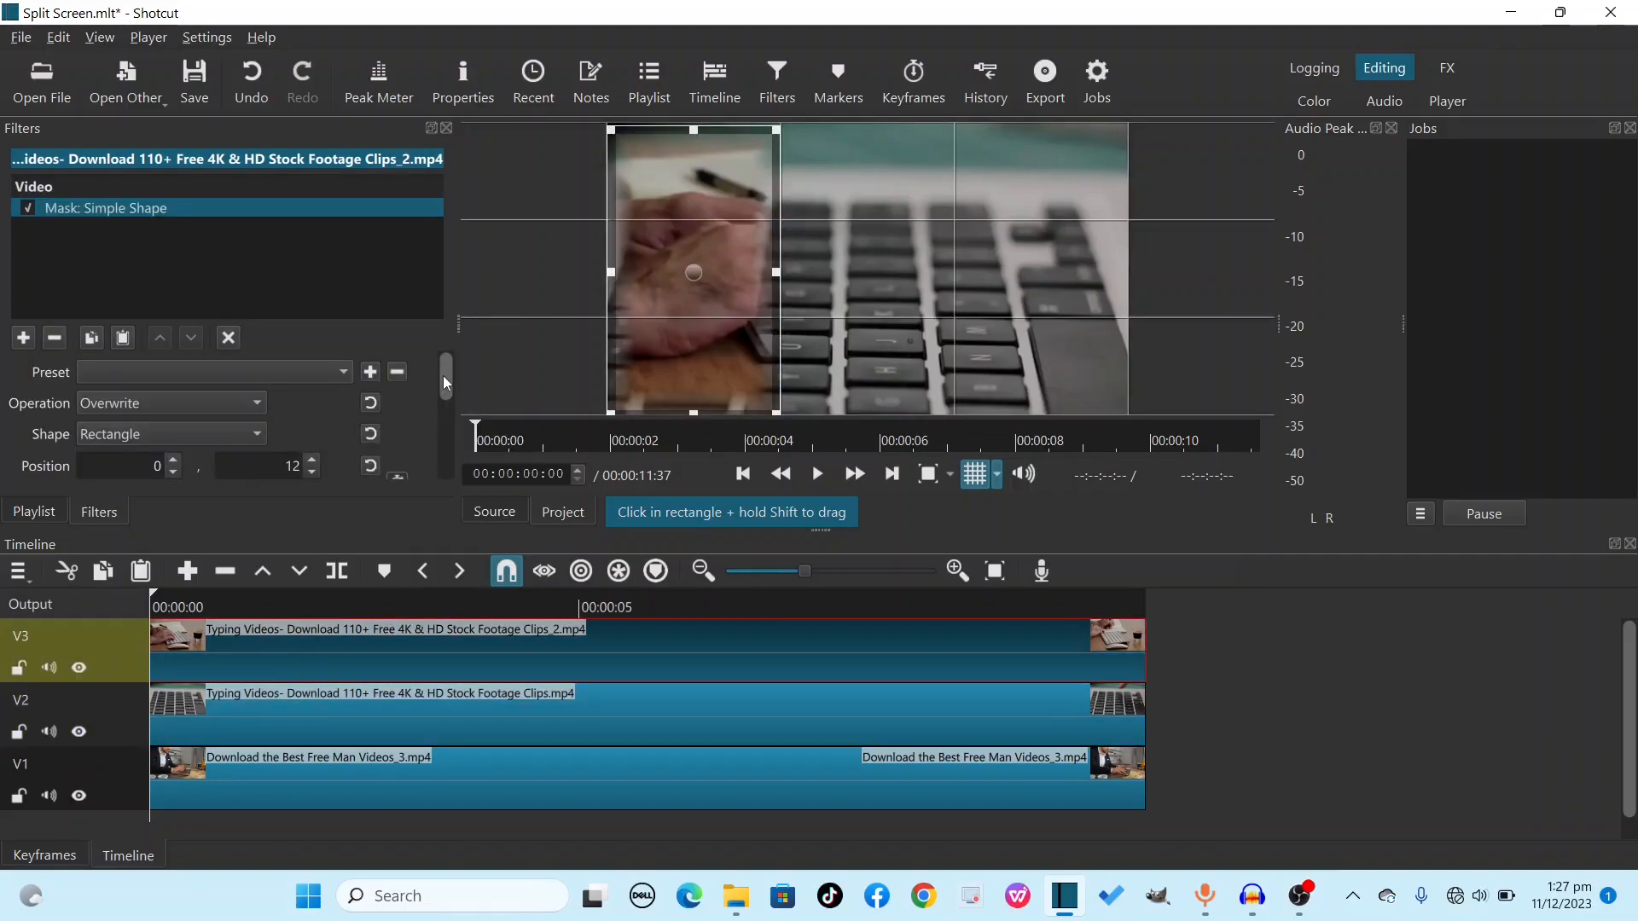
pyautogui.moveTo(444, 376); pyautogui.dragTo(443, 439)
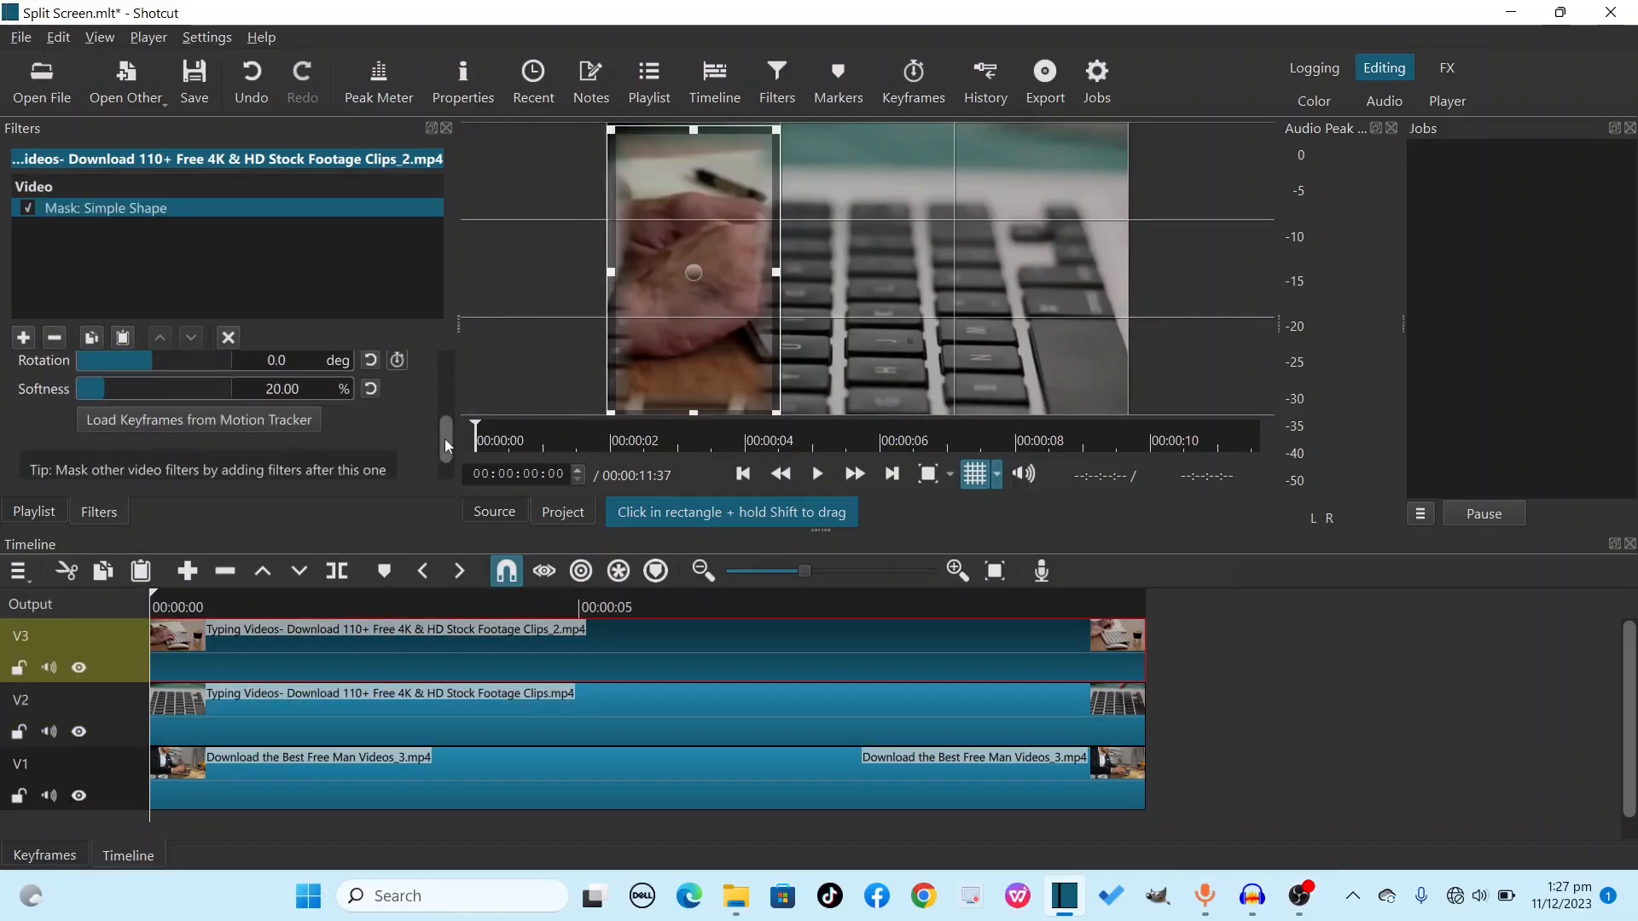
pyautogui.moveTo(100, 396); pyautogui.dragTo(44, 396)
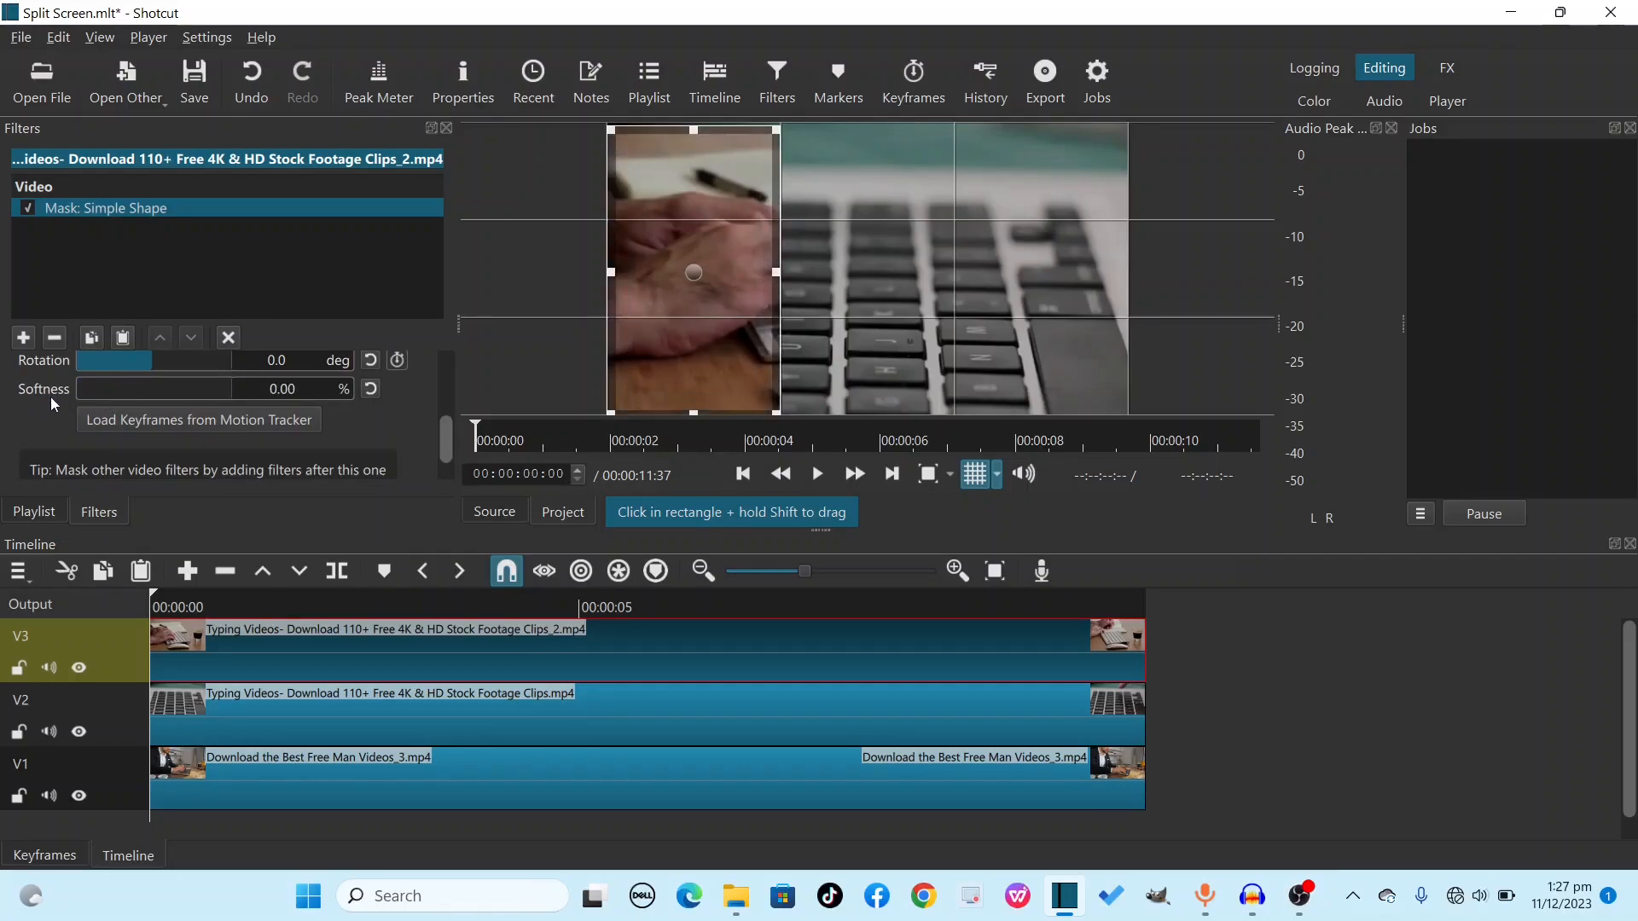
# - Extend the upper edge of the V3 mask to the top of the frame, at position 0, 0
pyautogui.click(492, 687)
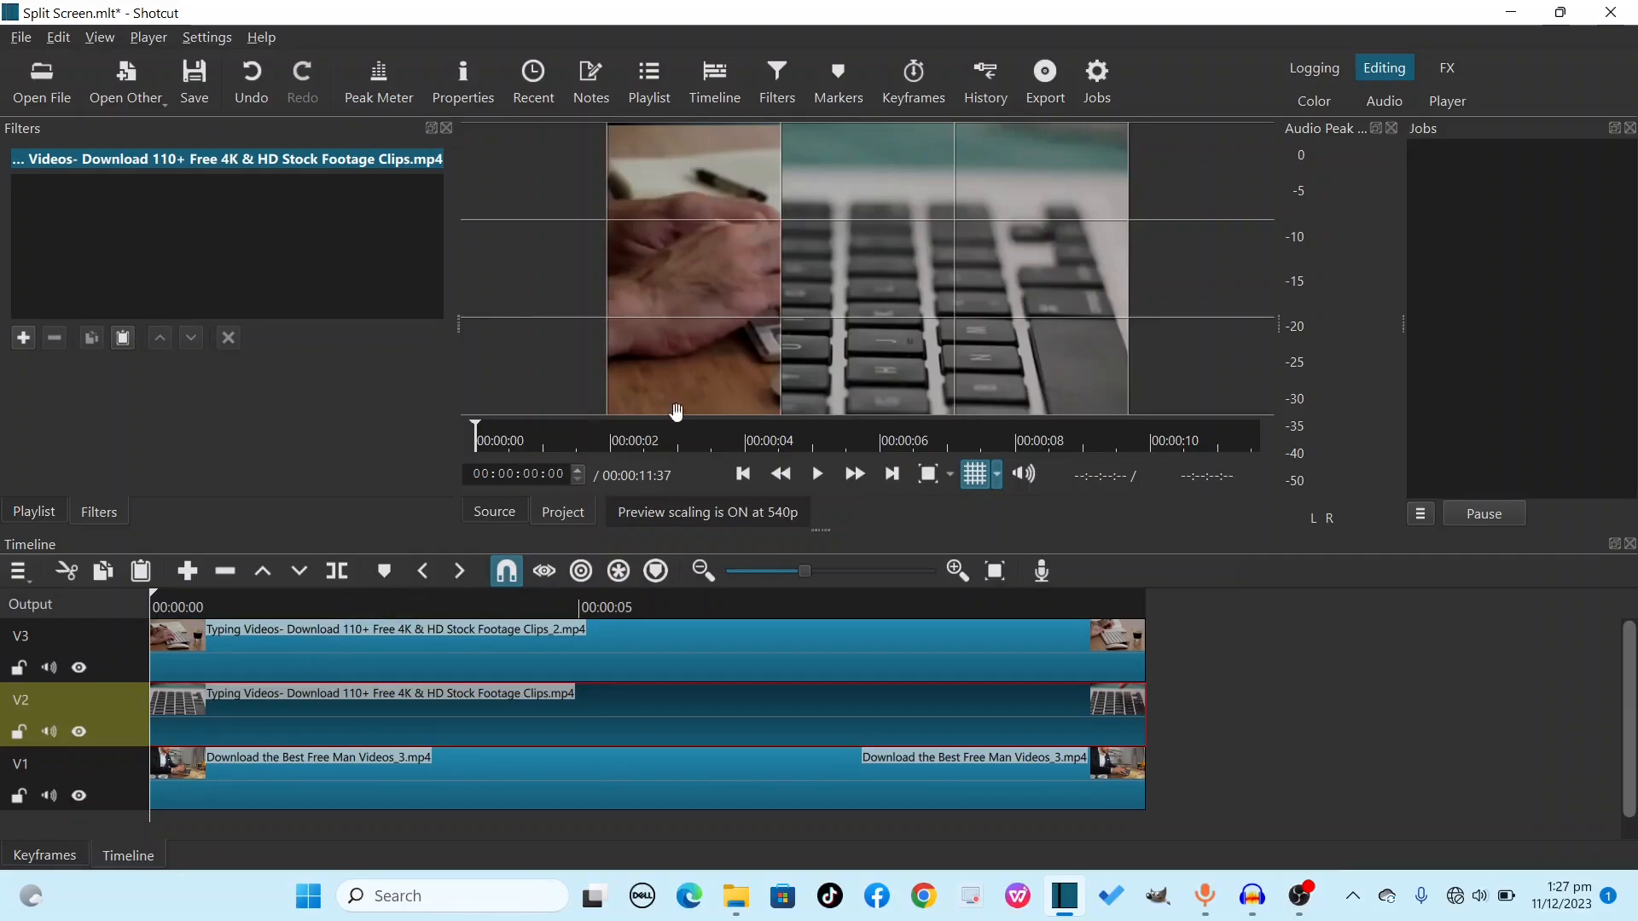
pyautogui.click(701, 136)
pyautogui.moveTo(695, 132); pyautogui.dragTo(694, 124)
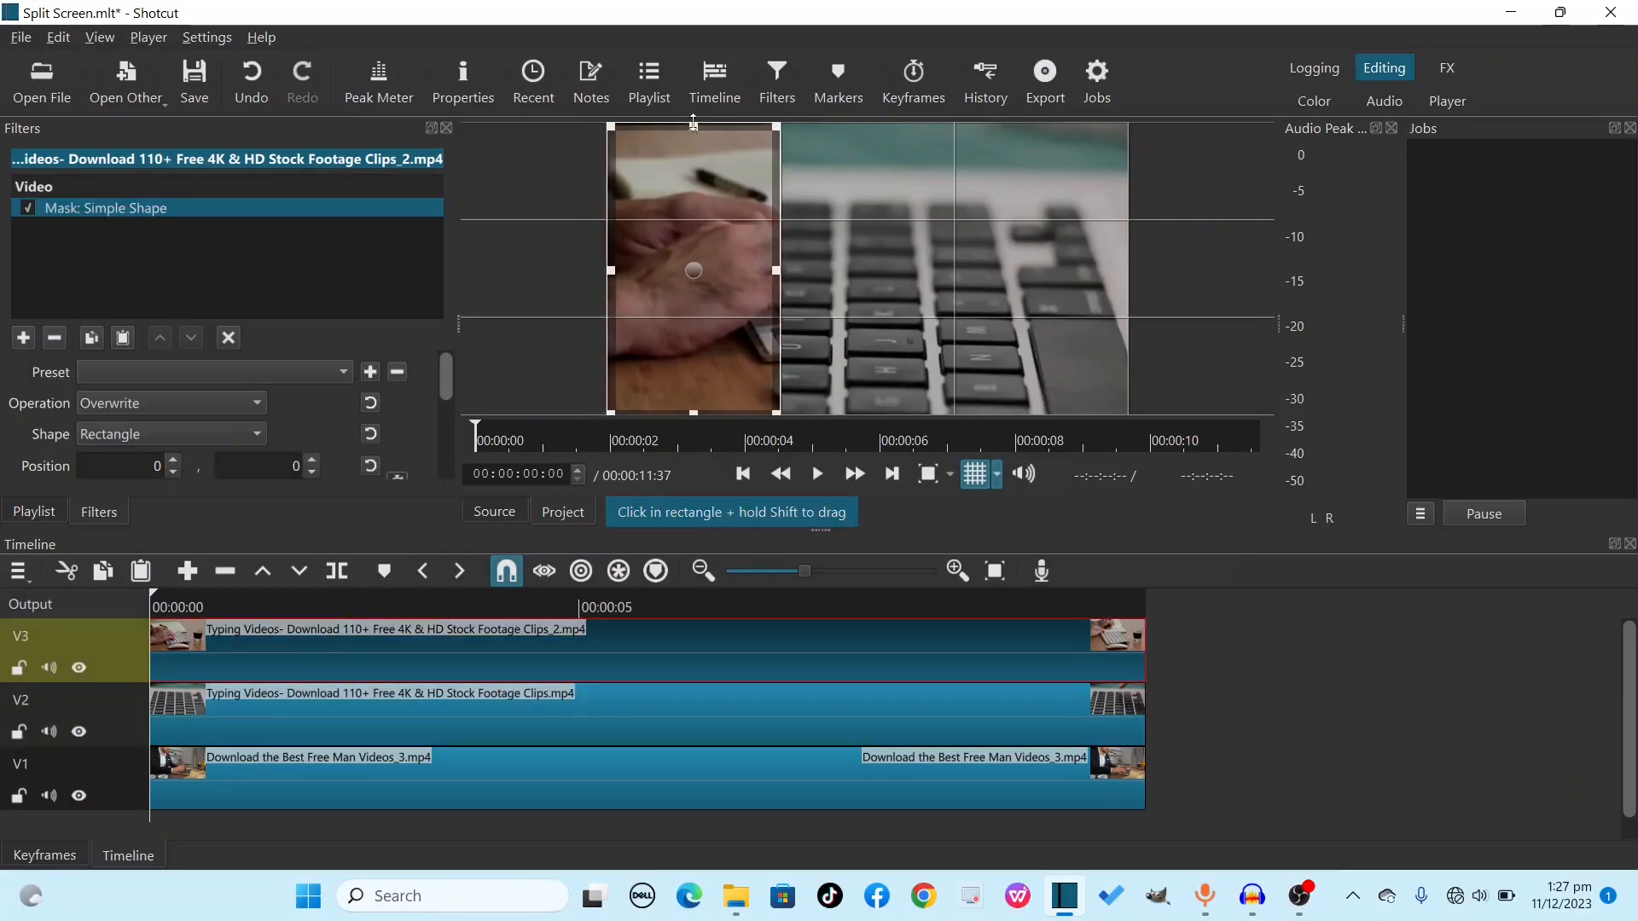
# - Add a Mask: Simple Shape filter to the V2 clip
pyautogui.click(262, 699)
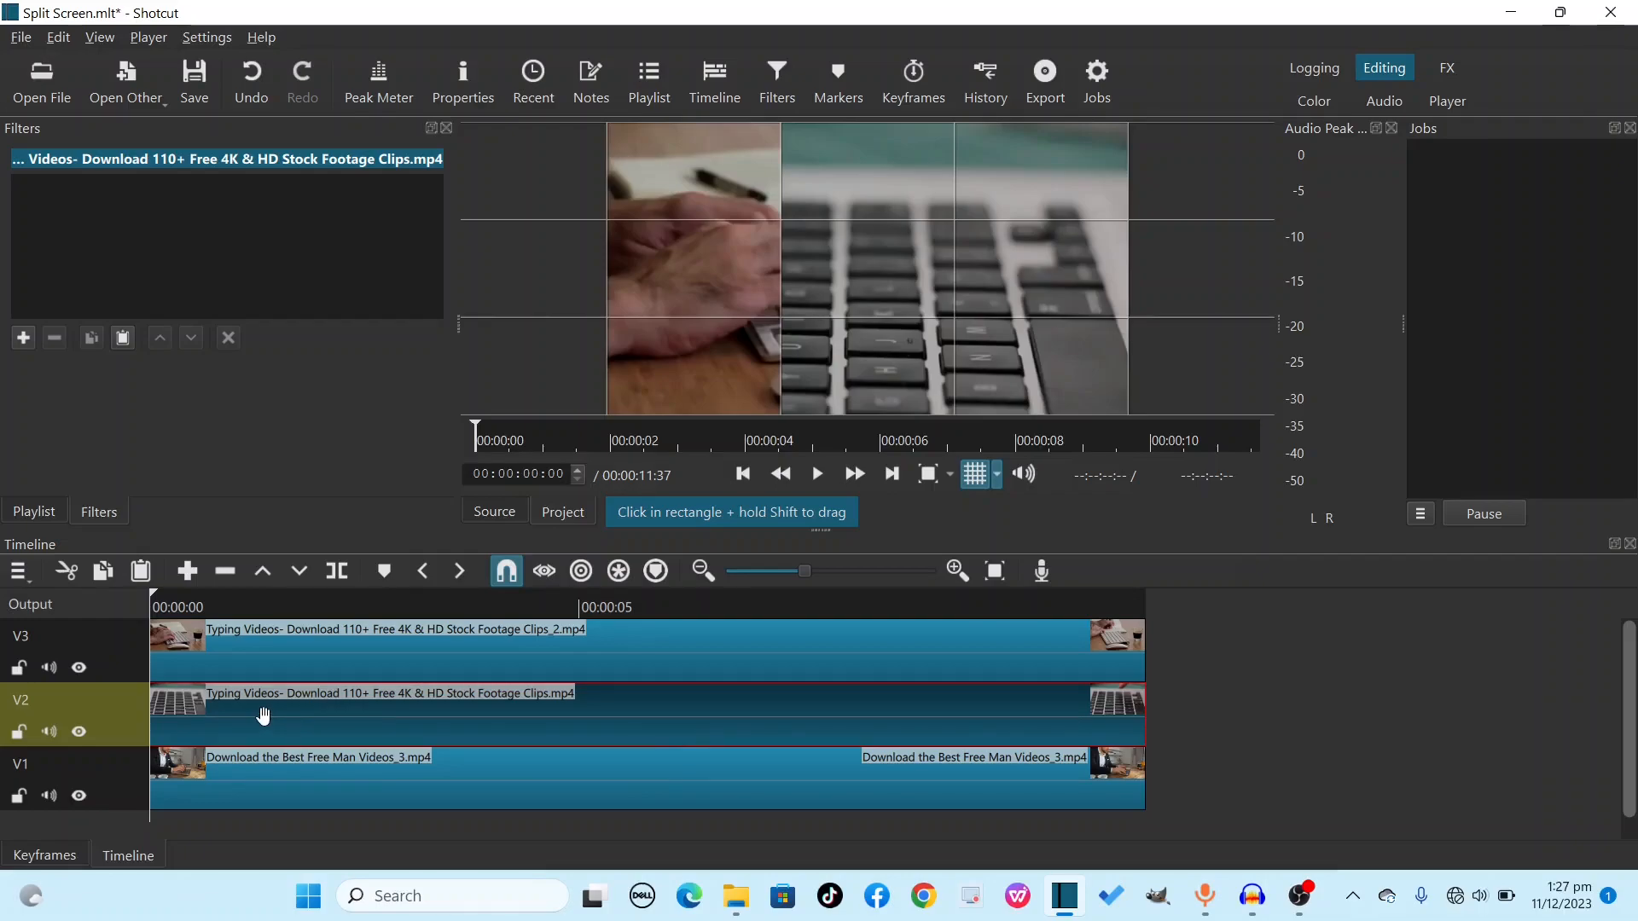
pyautogui.click(22, 342)
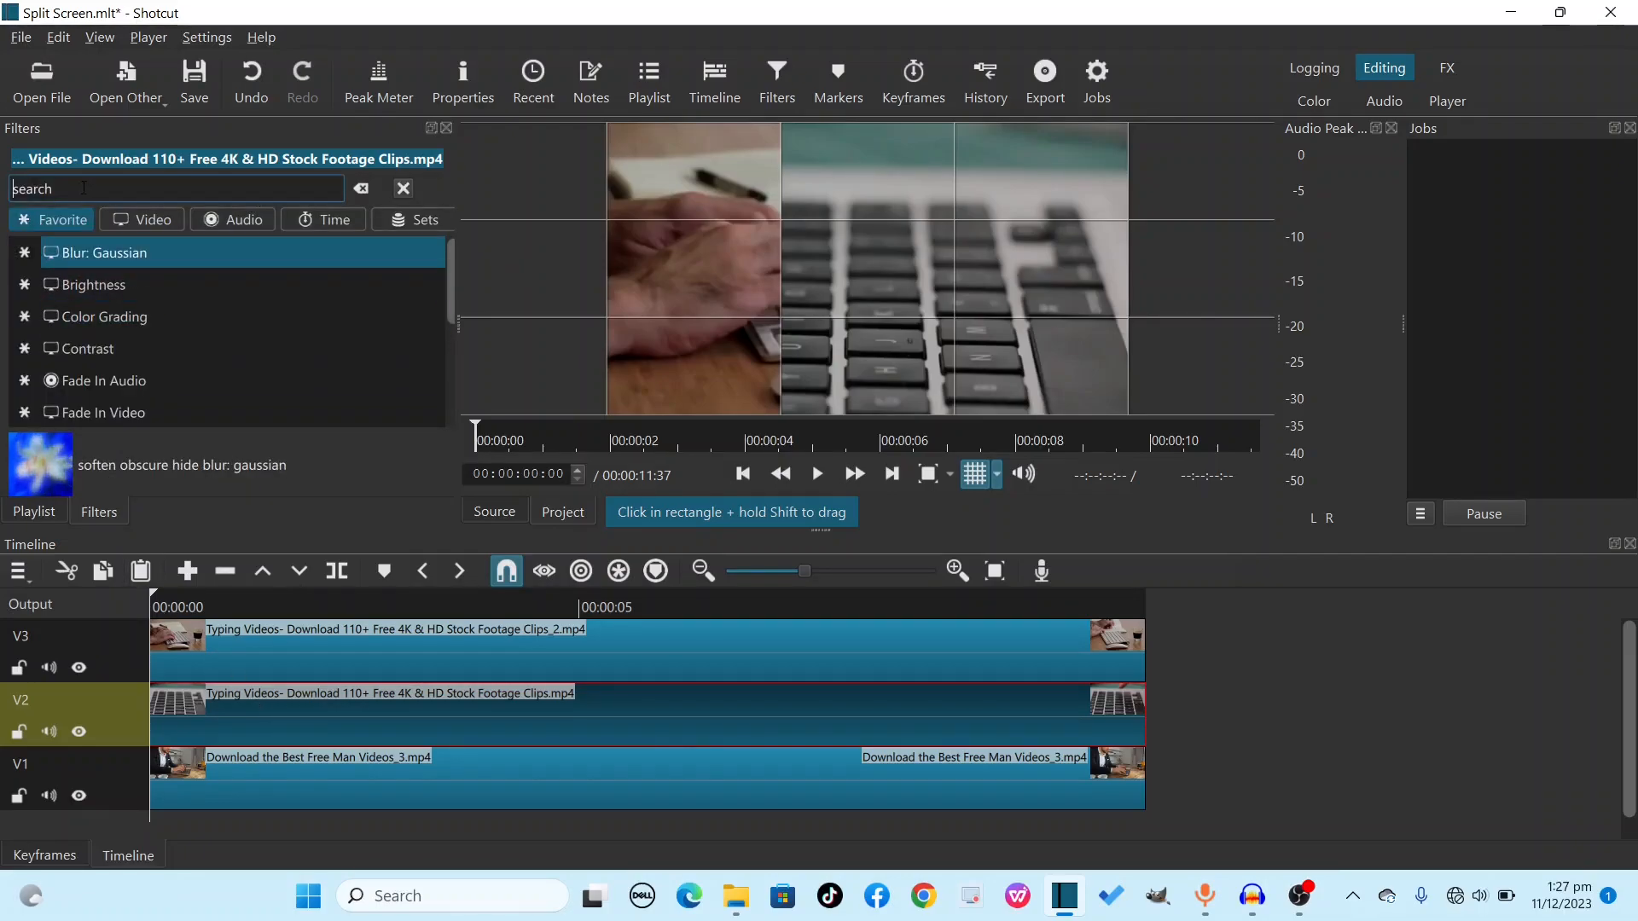
pyautogui.write('mask')
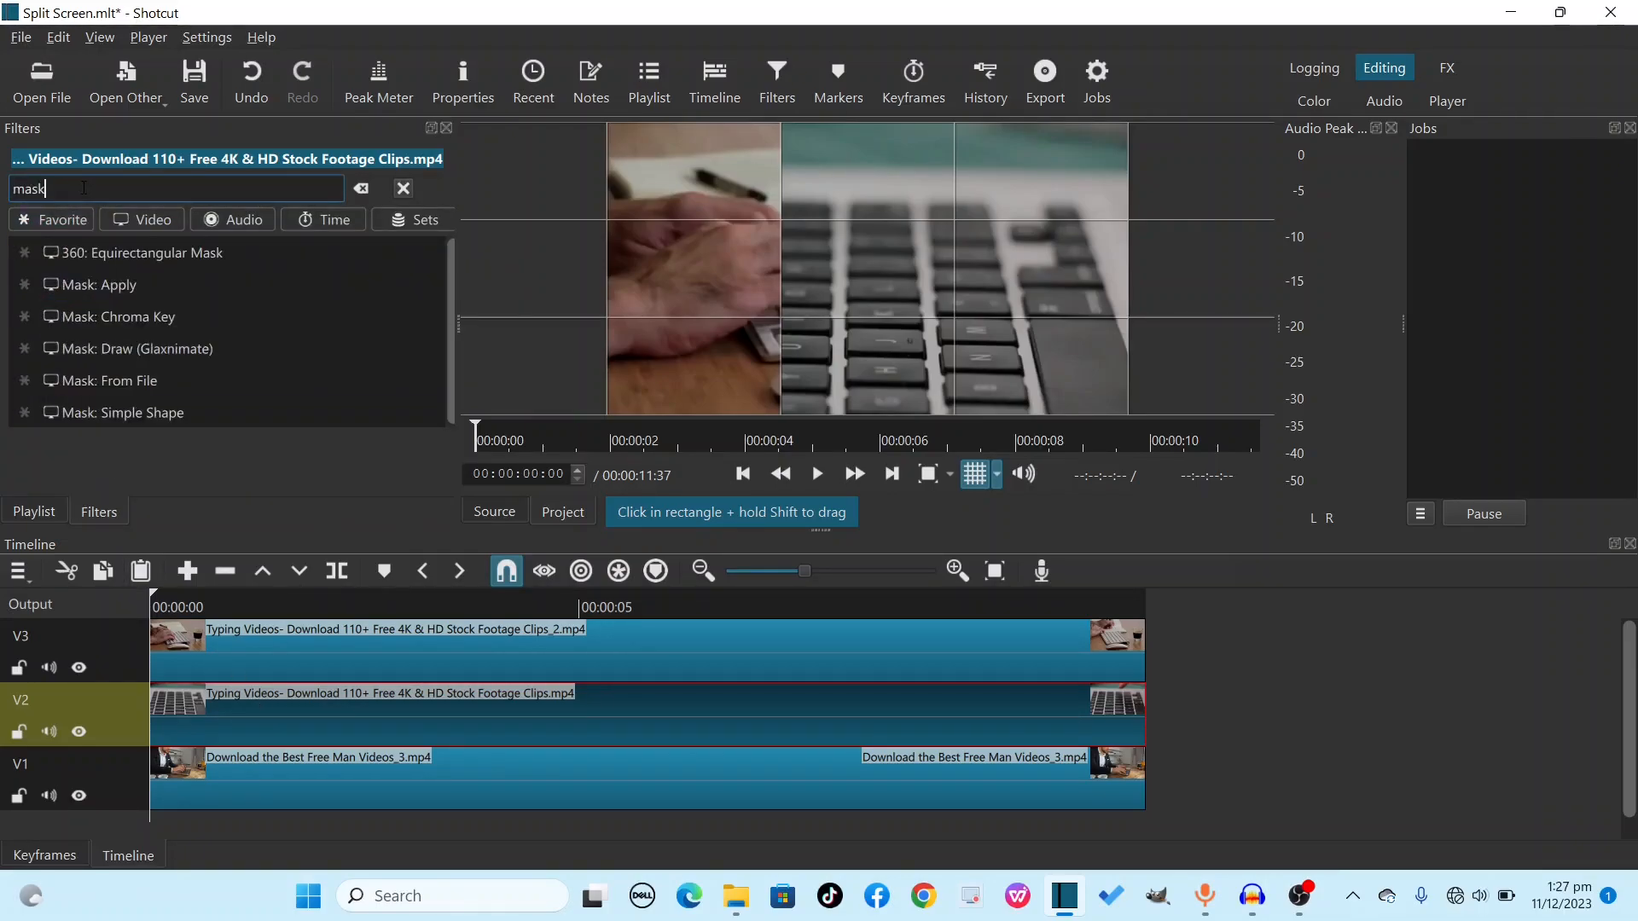
pyautogui.click(191, 413)
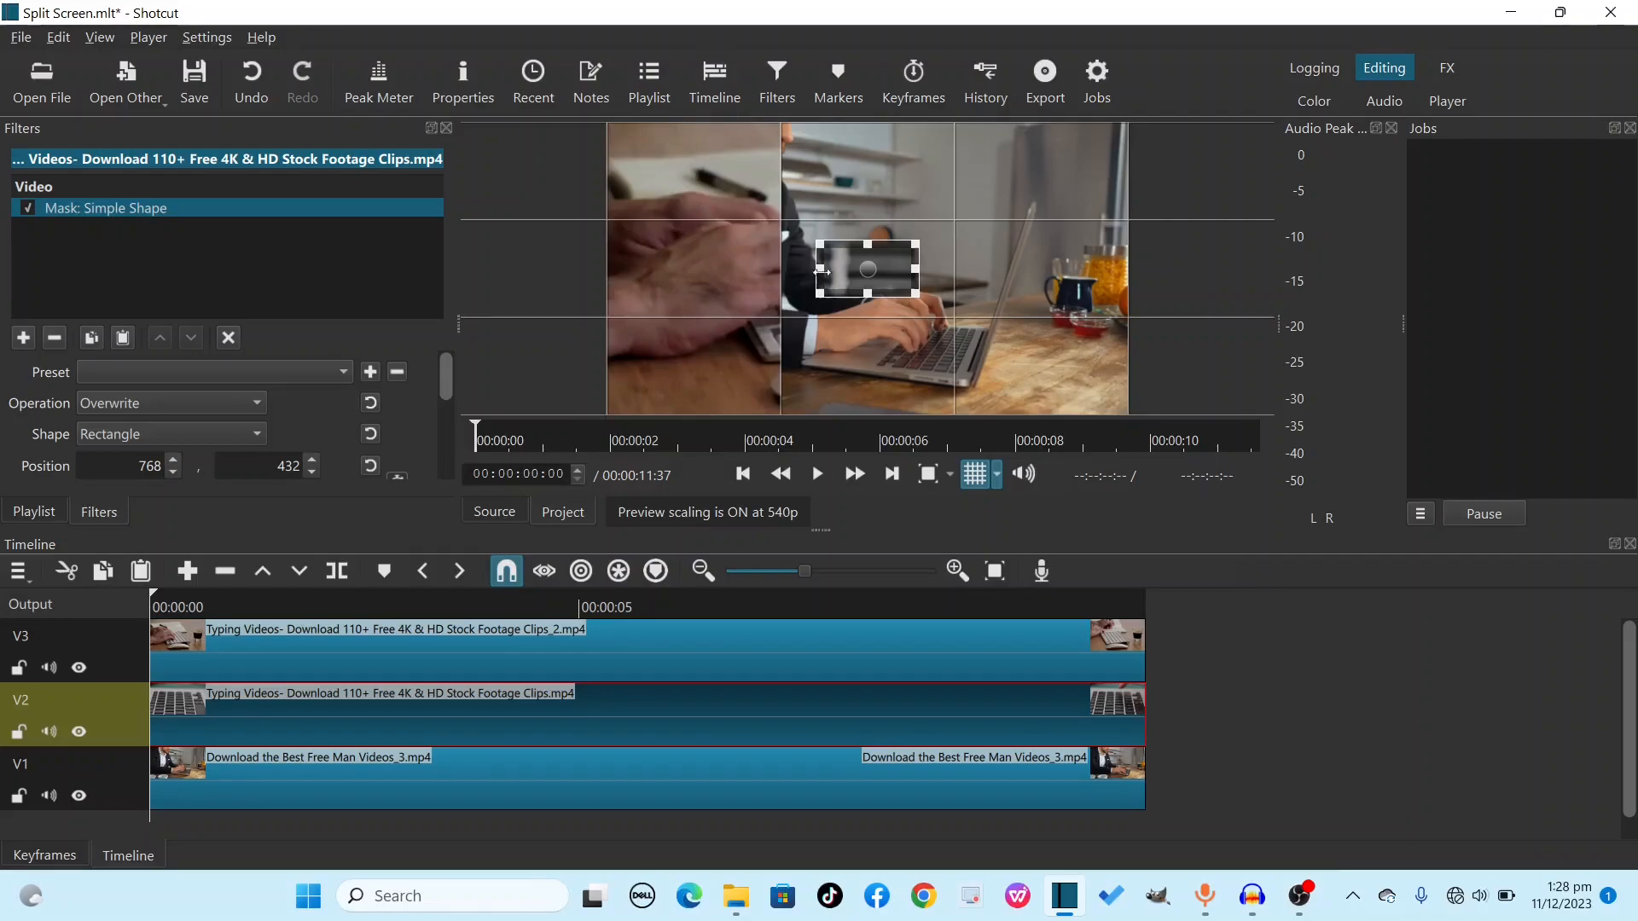
# - Fit the V2 mask rectangle to the right grid column, 640 x 1080 at position 1280, 0, and set its softness to 0%
pyautogui.moveTo(861, 273); pyautogui.dragTo(1068, 260)
pyautogui.moveTo(1048, 191); pyautogui.dragTo(1038, 102)
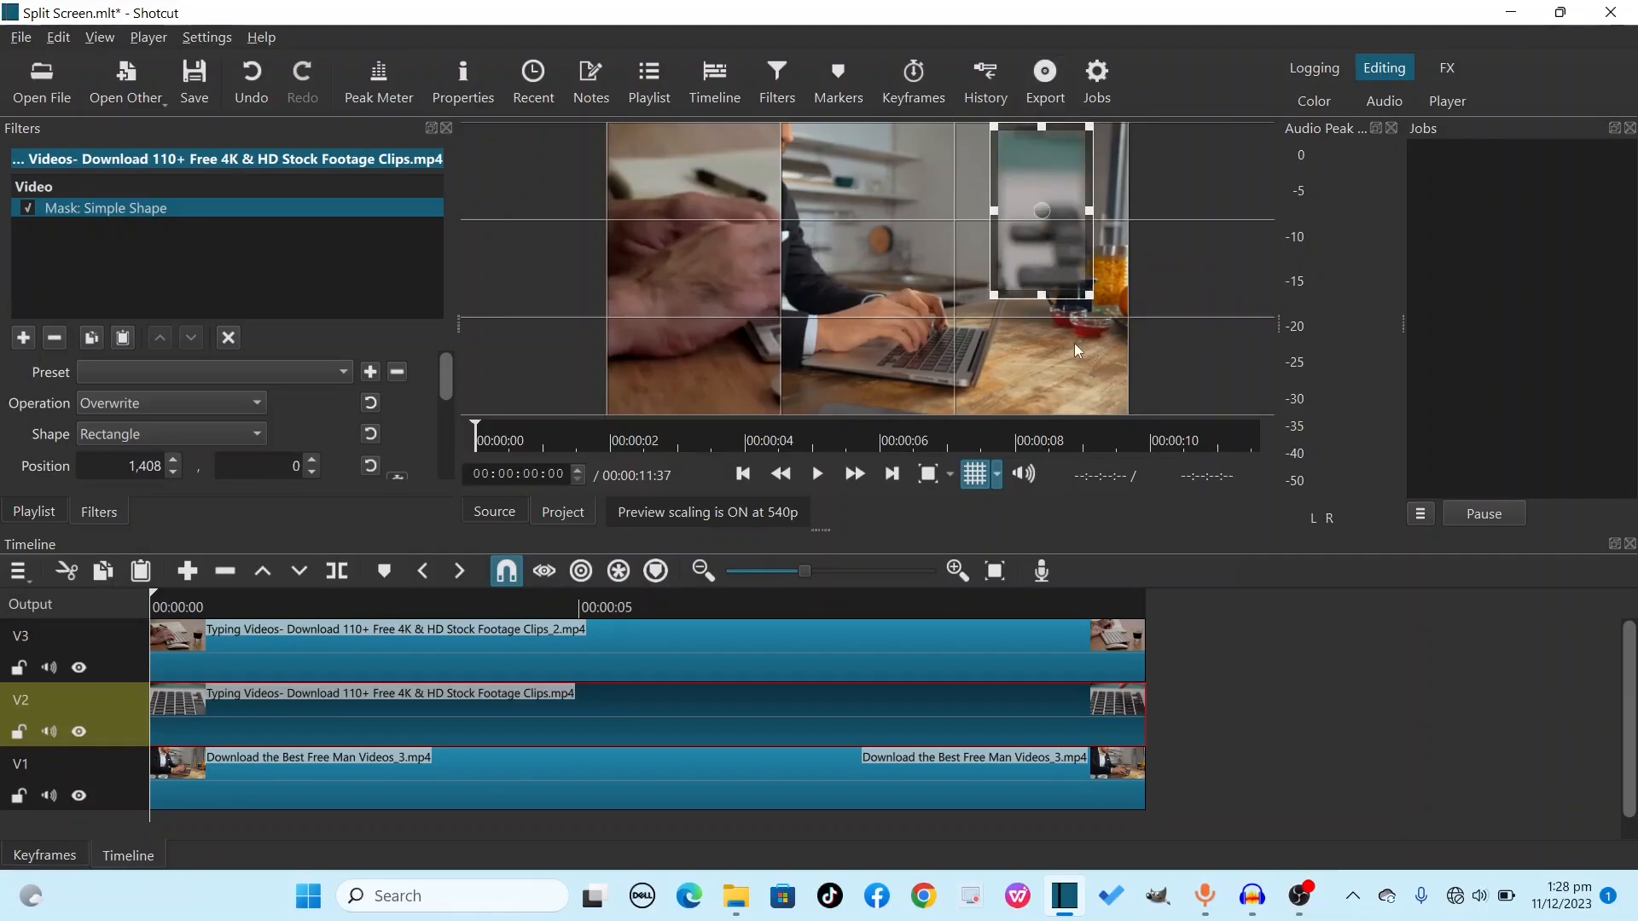
pyautogui.moveTo(1042, 295); pyautogui.dragTo(1047, 422)
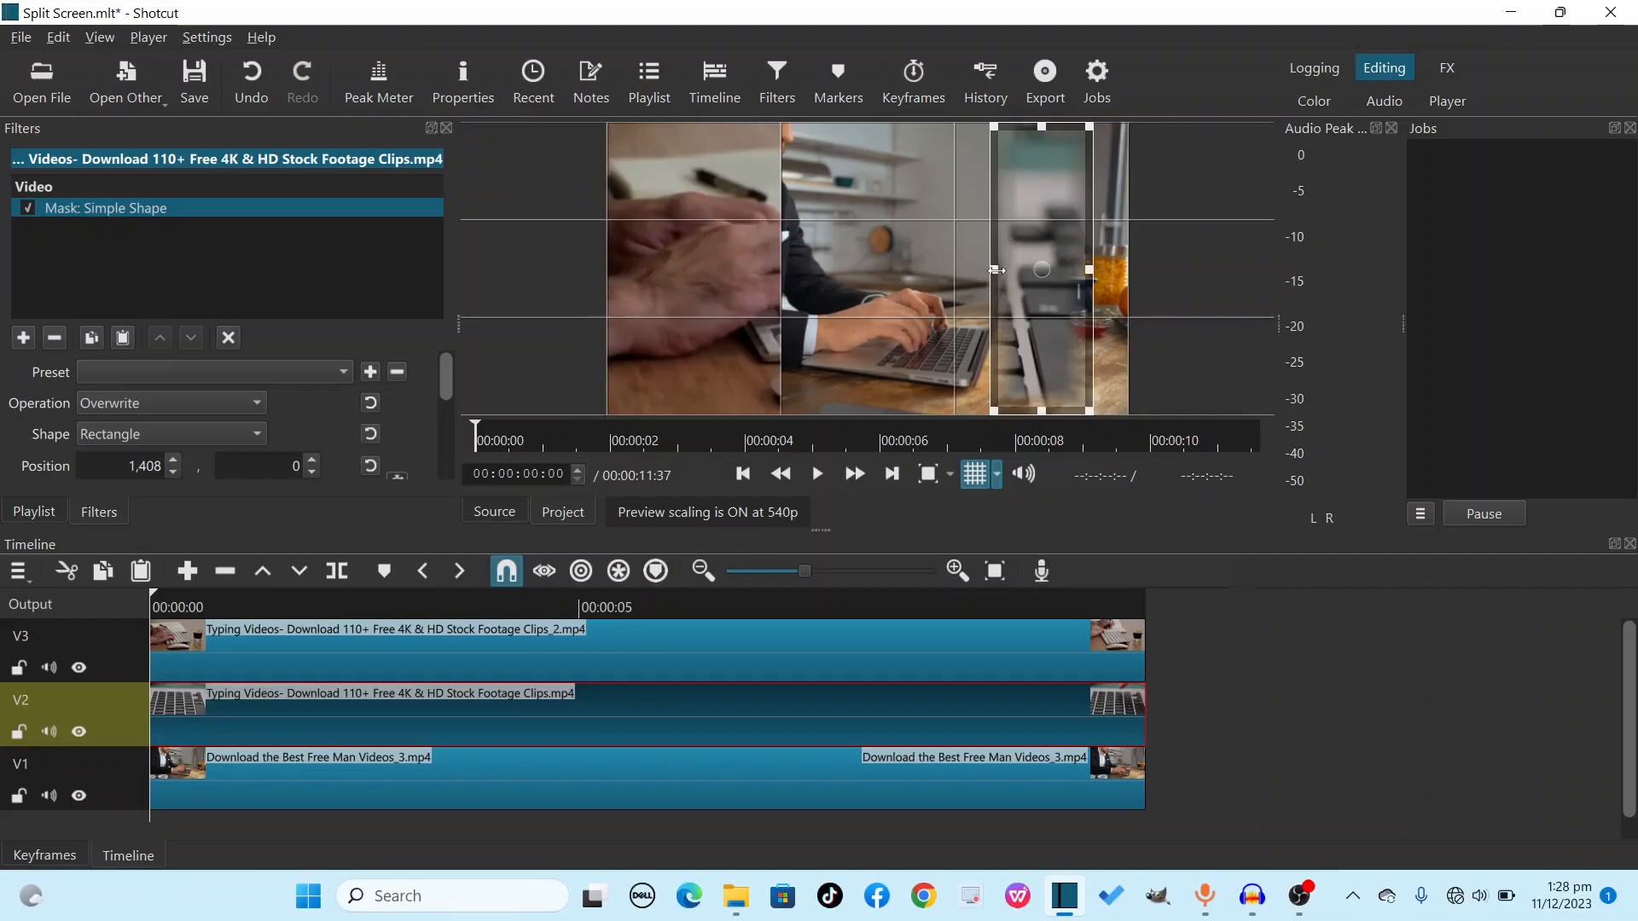
pyautogui.moveTo(964, 290)
pyautogui.mouseDown()
pyautogui.moveTo(935, 288)
pyautogui.moveTo(971, 275)
pyautogui.mouseUp()
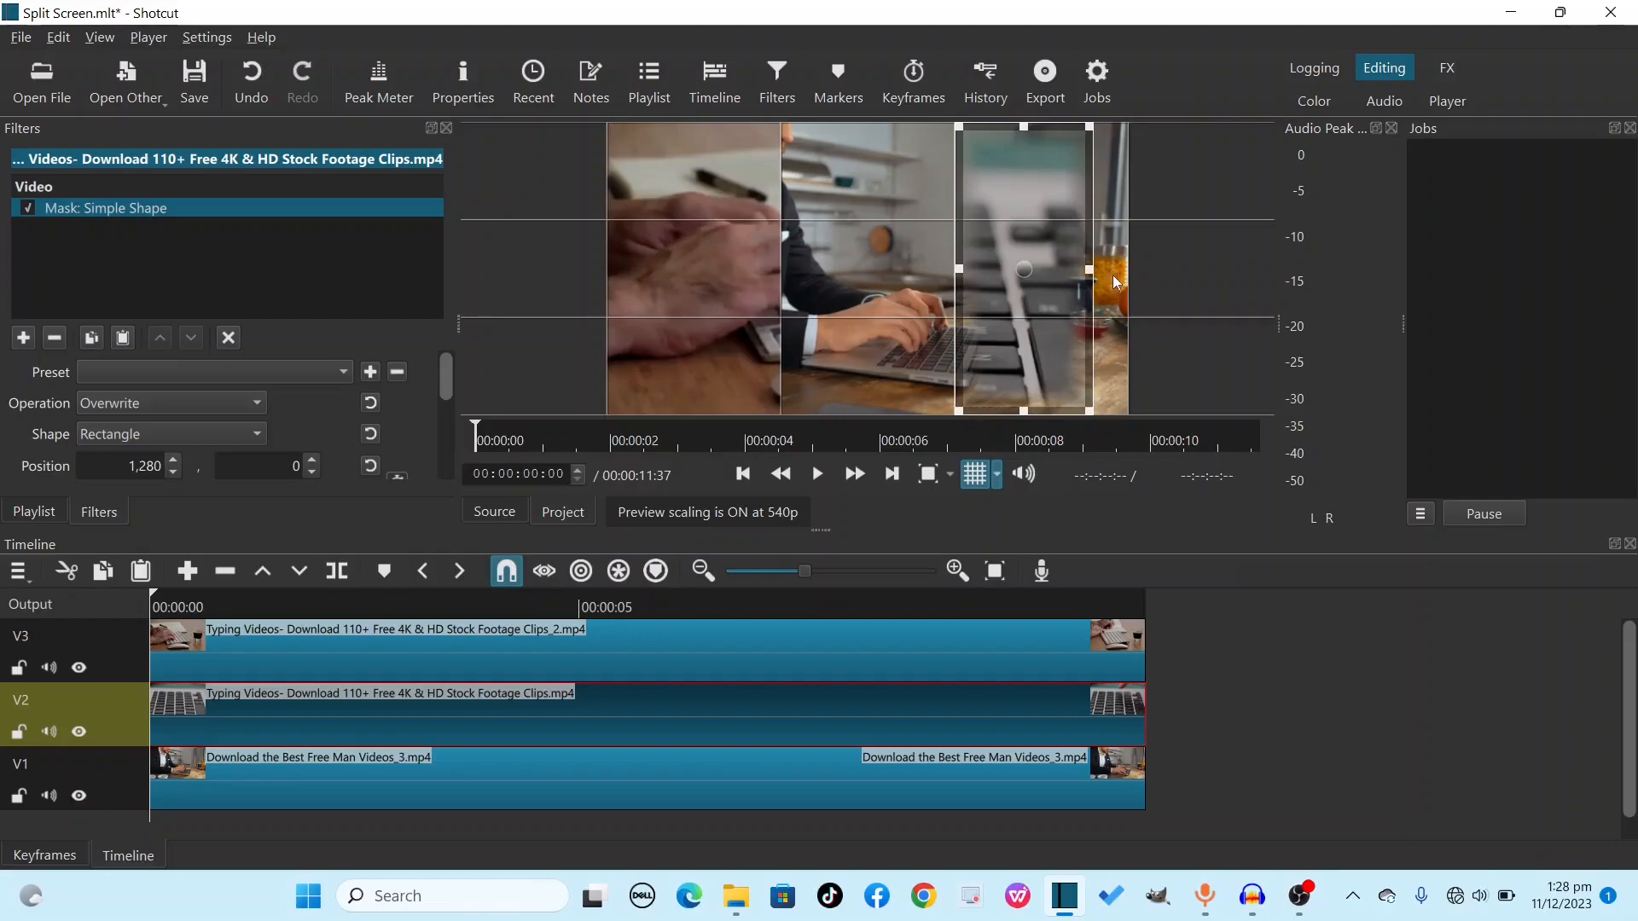
pyautogui.moveTo(1090, 270); pyautogui.dragTo(1050, 275)
pyautogui.moveTo(449, 384); pyautogui.dragTo(448, 428)
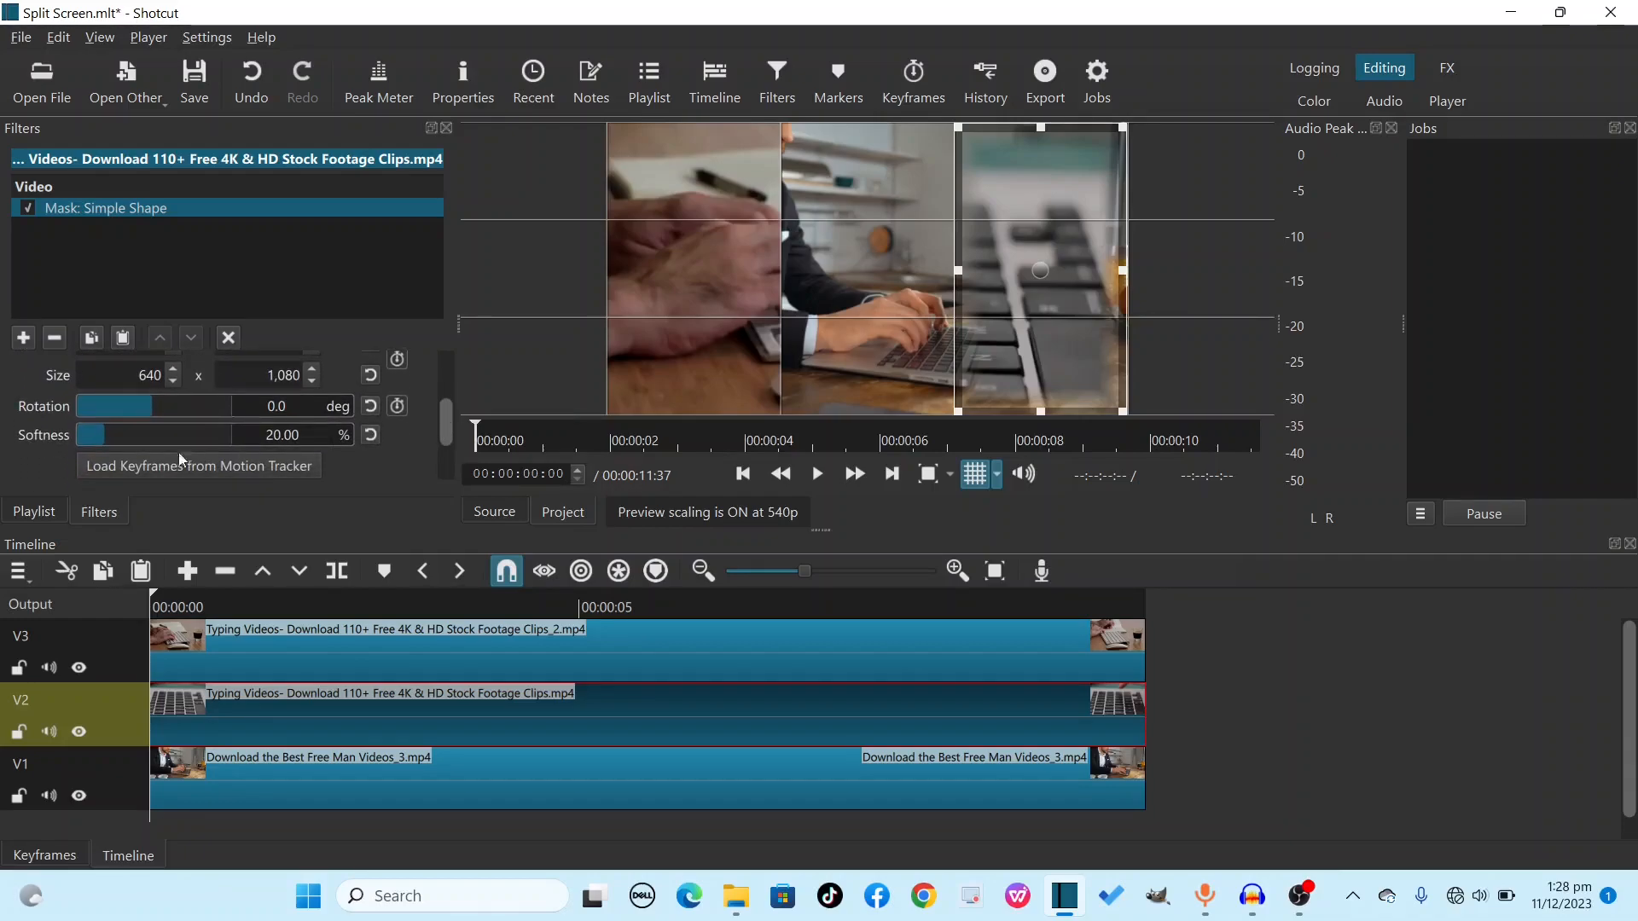
pyautogui.moveTo(94, 439); pyautogui.dragTo(49, 442)
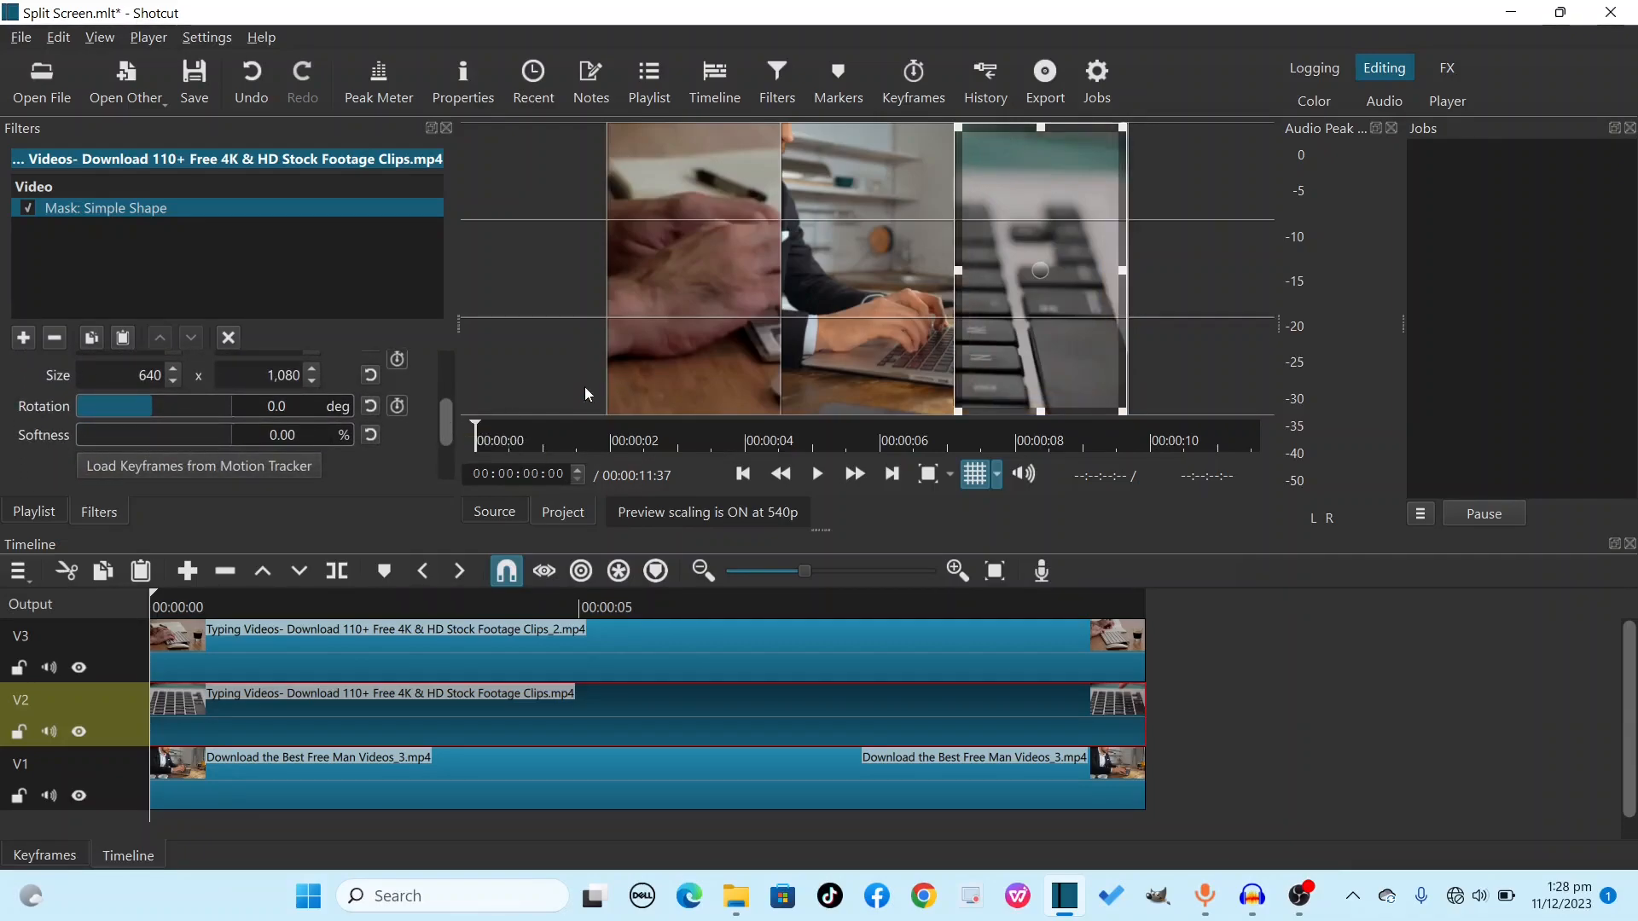
# - Turn off the preview's grid overlay and play the split-screen composition from the start
pyautogui.click(248, 794)
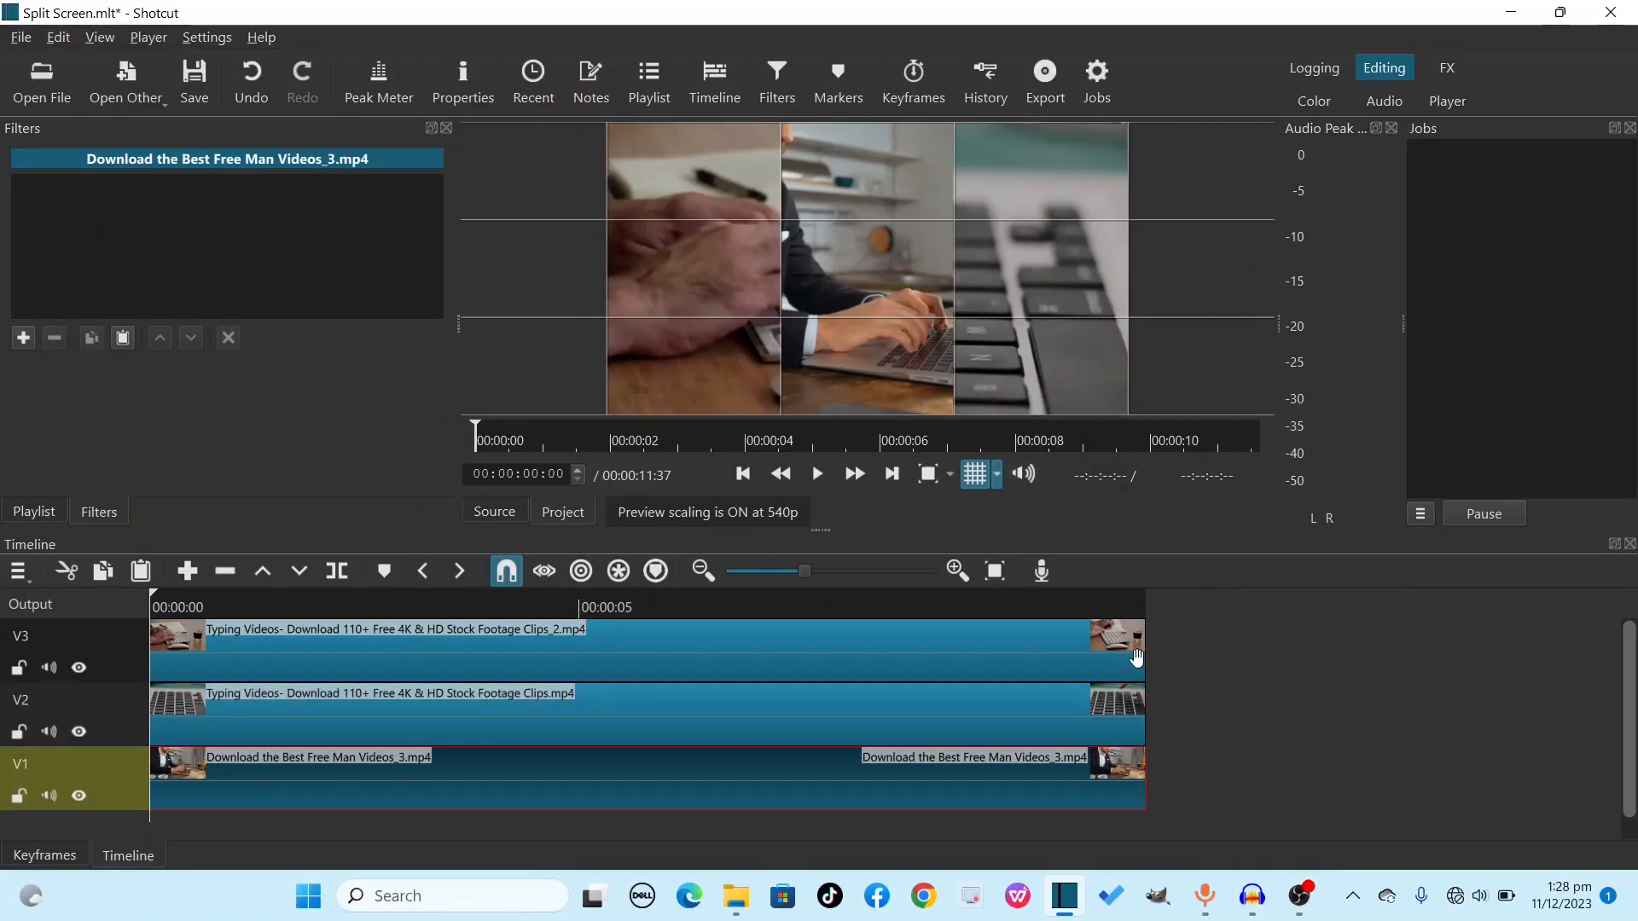
pyautogui.click(974, 479)
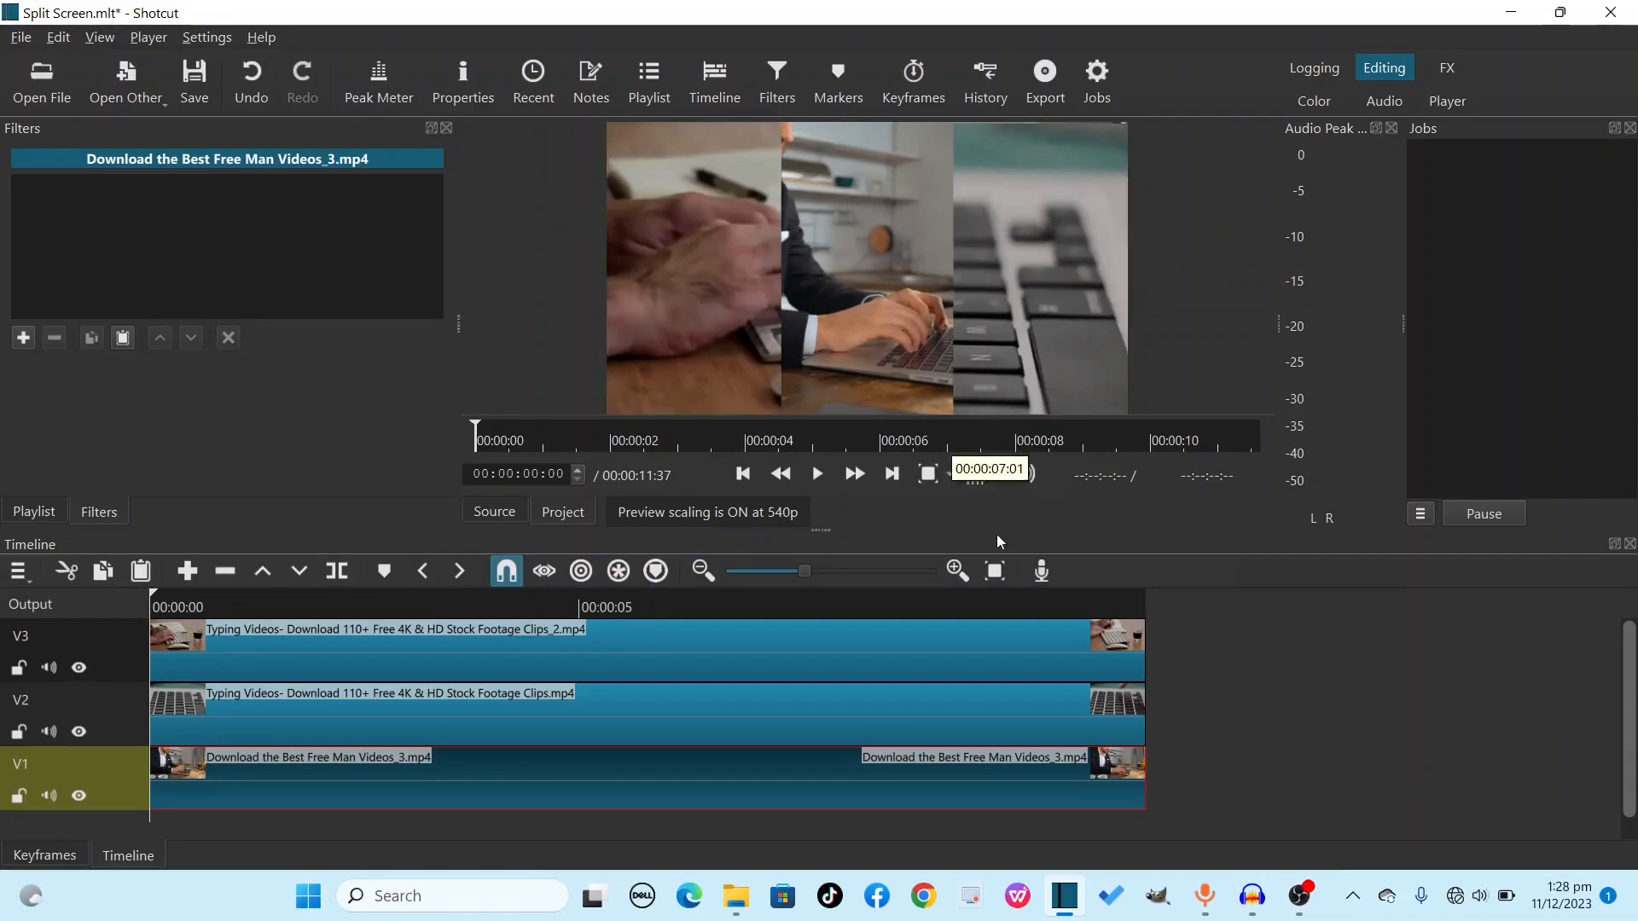
pyautogui.click(816, 474)
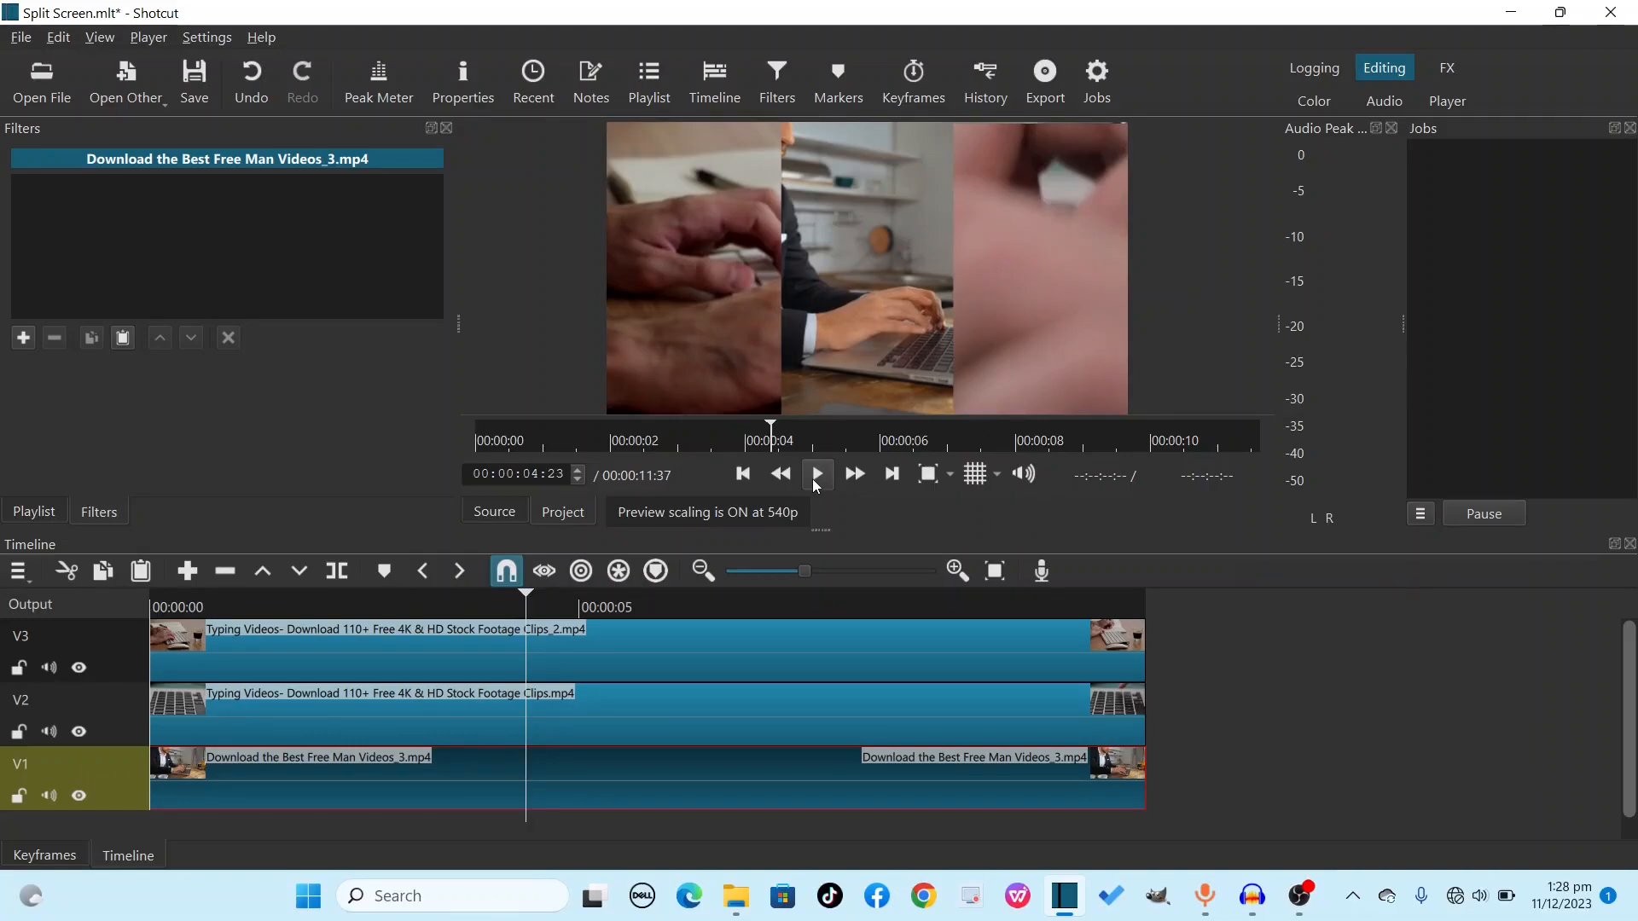
# - Replay the split-screen composition from the start and pause it after about two seconds
pyautogui.press('Home')
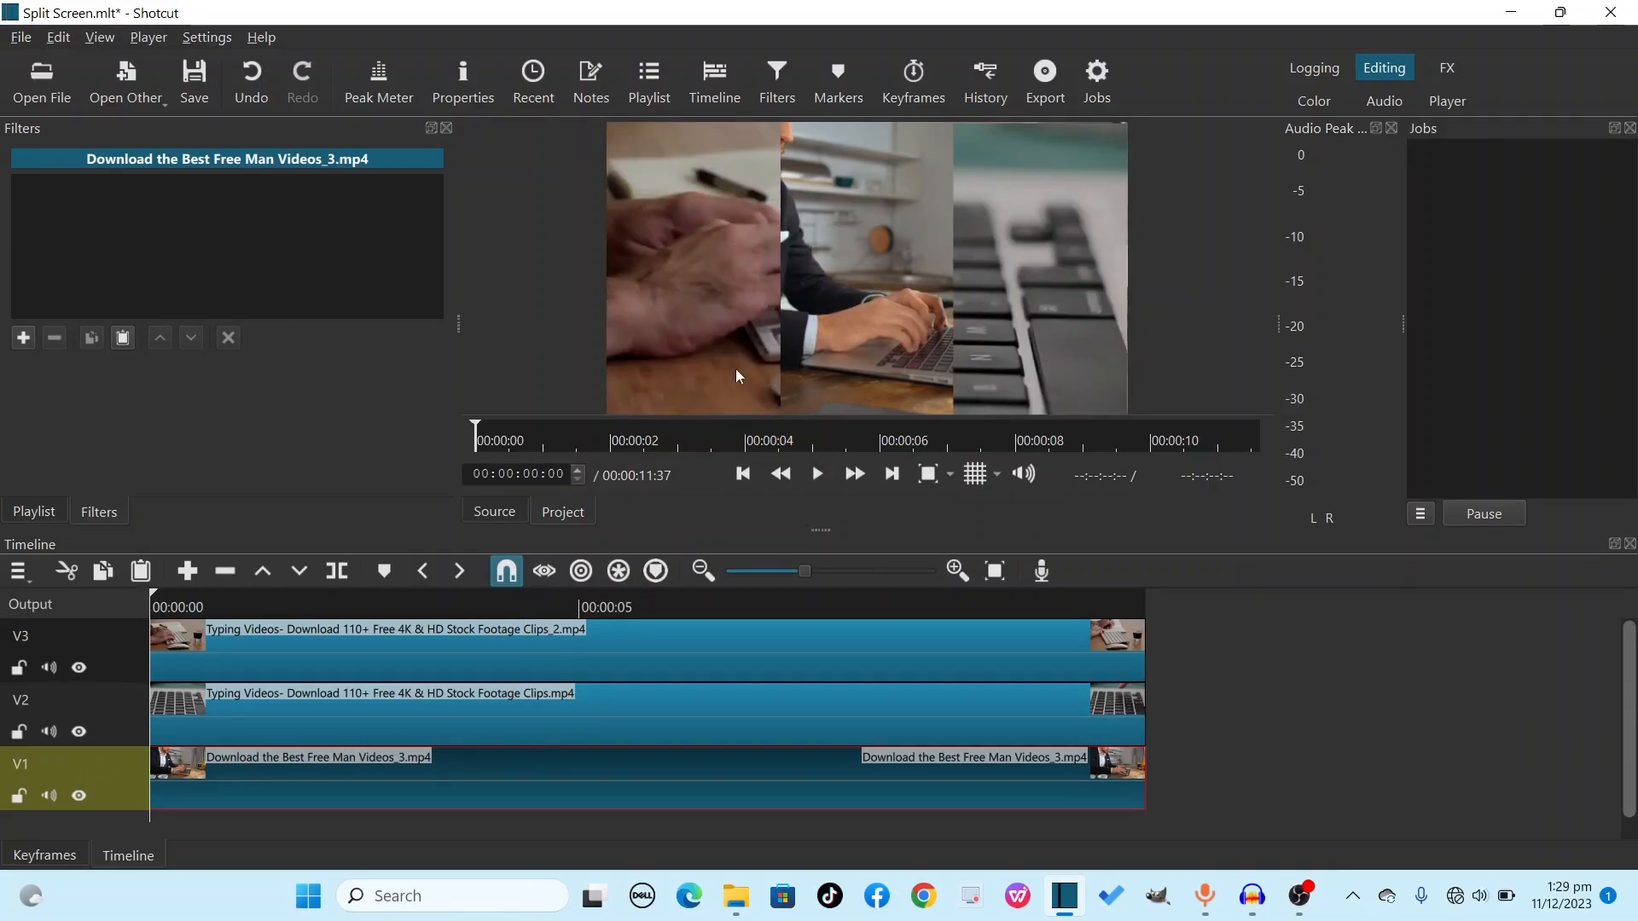
pyautogui.click(818, 475)
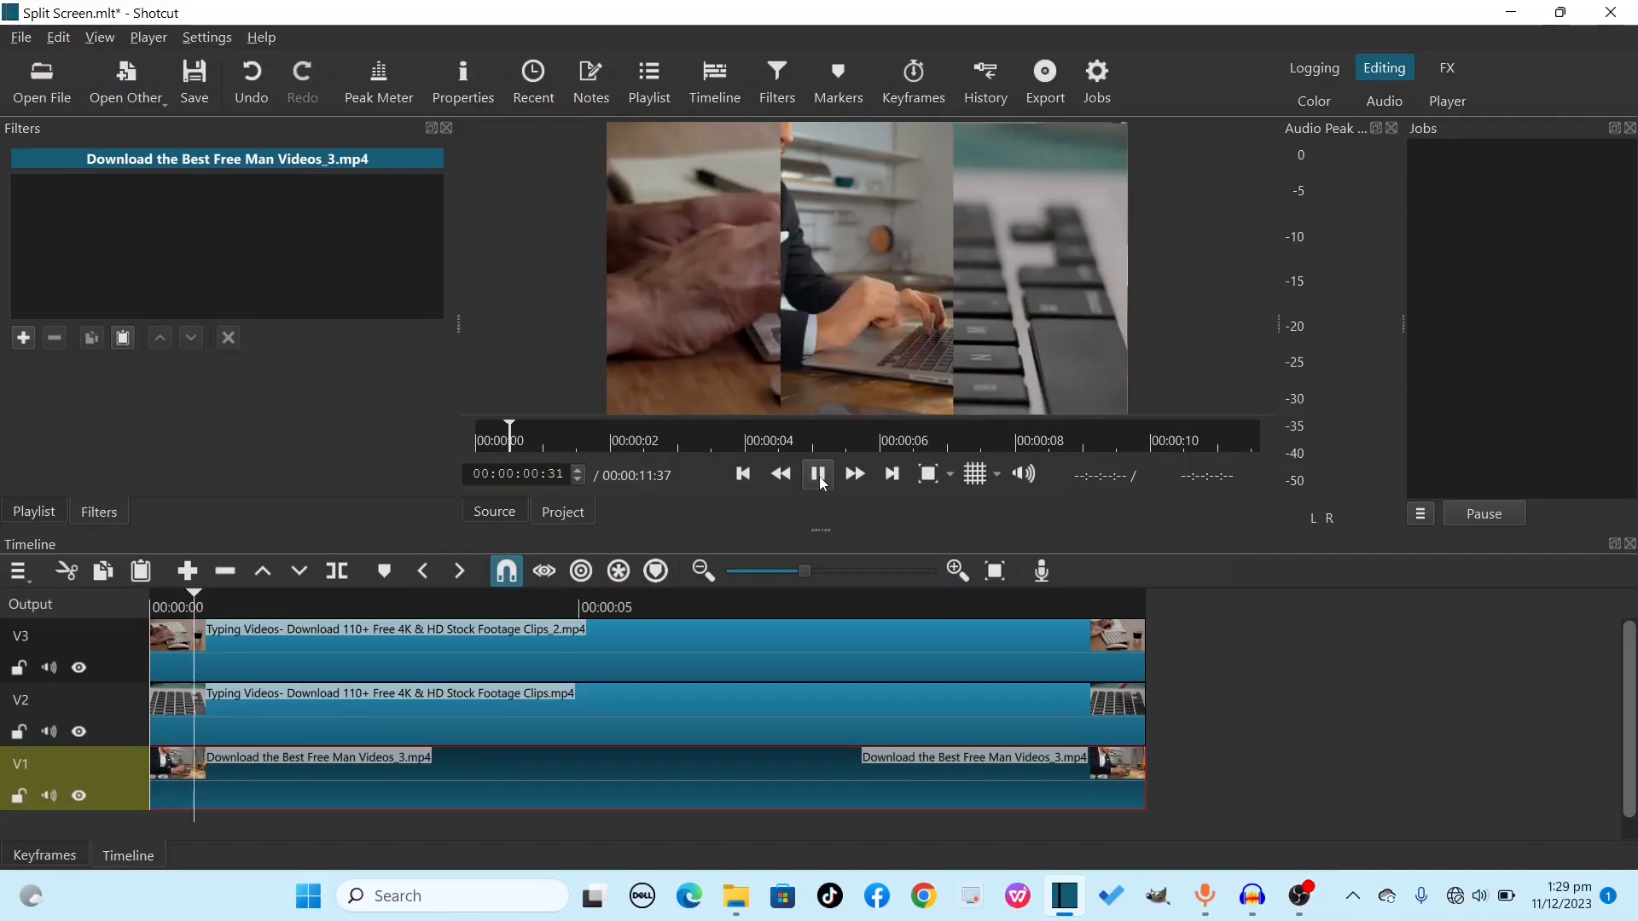
pyautogui.click(817, 475)
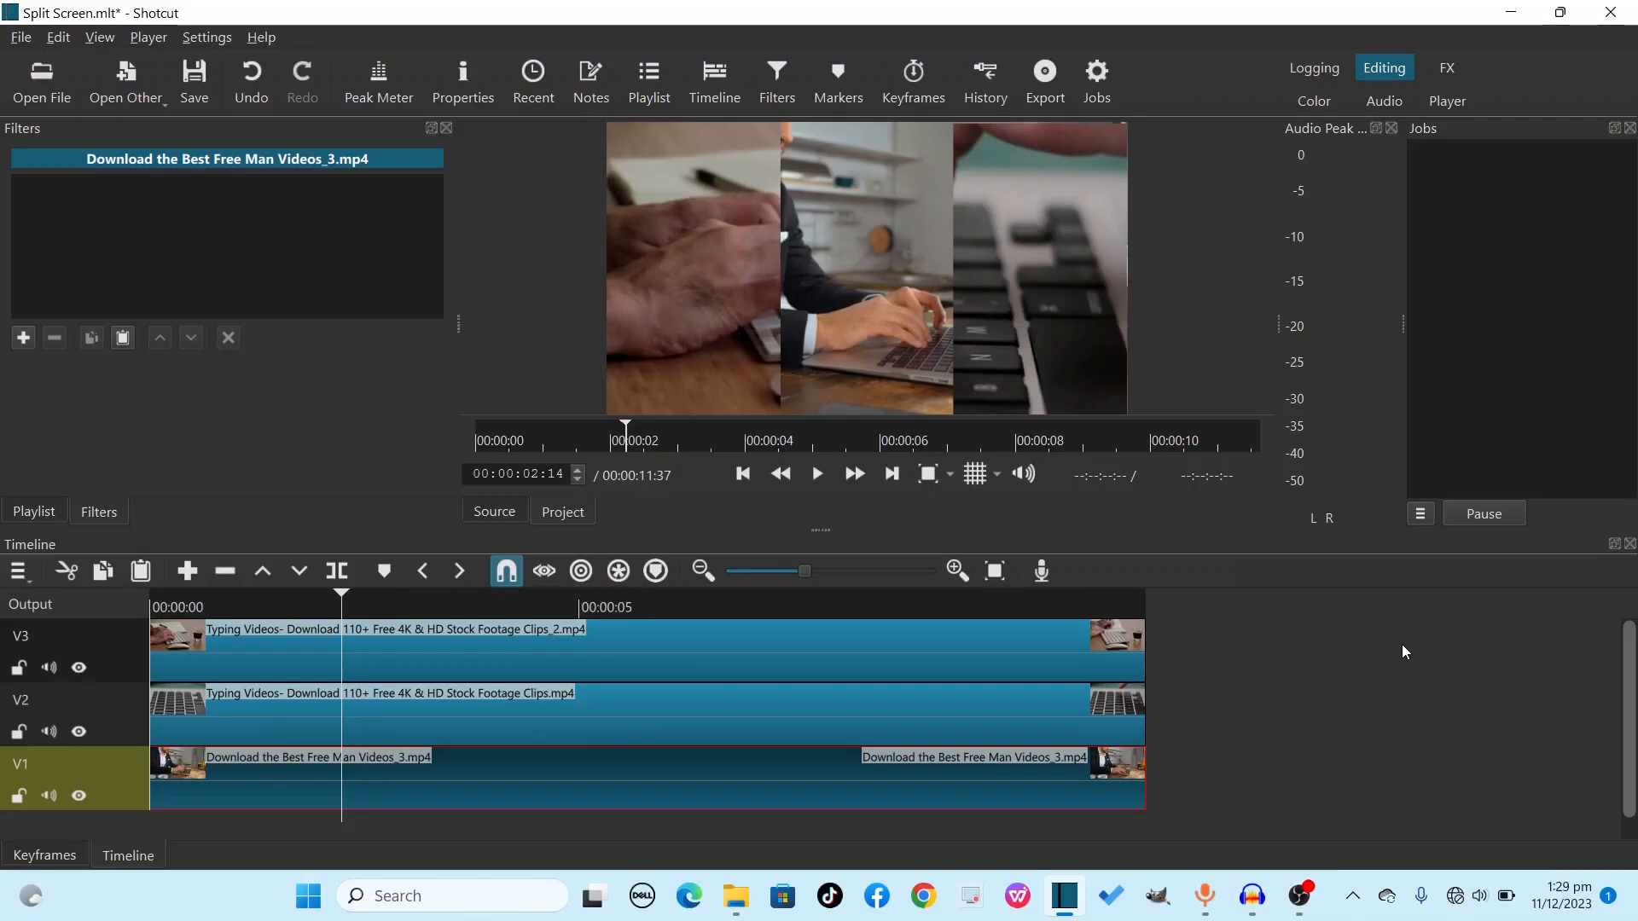
# - Set the preview scaling to 540p
pyautogui.click(207, 38)
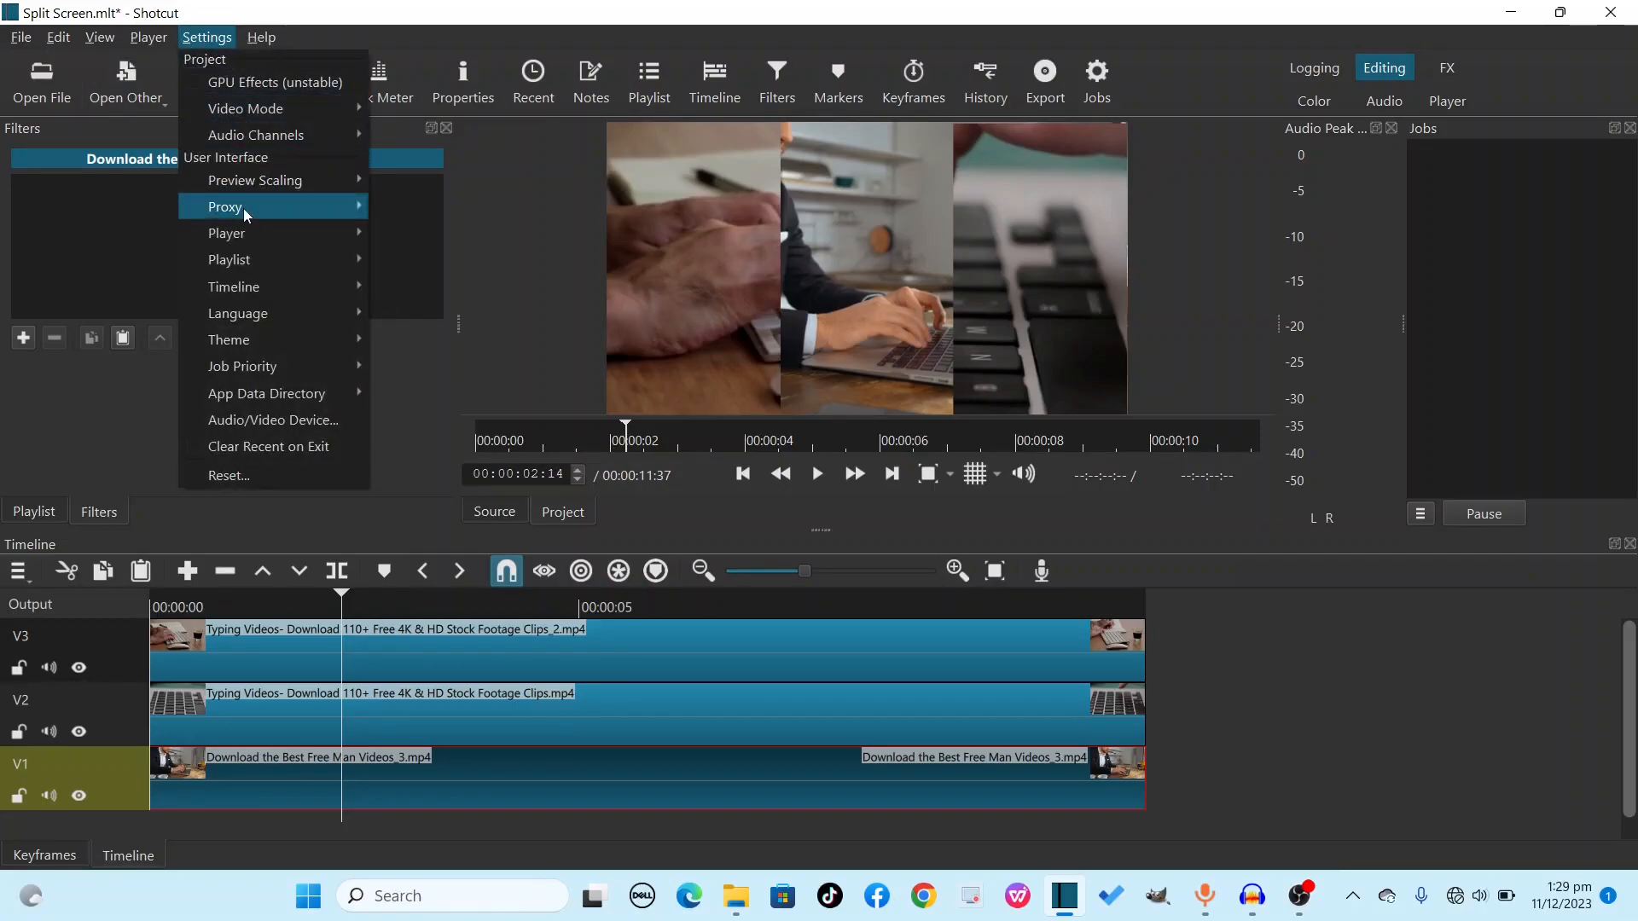
pyautogui.moveTo(246, 182)
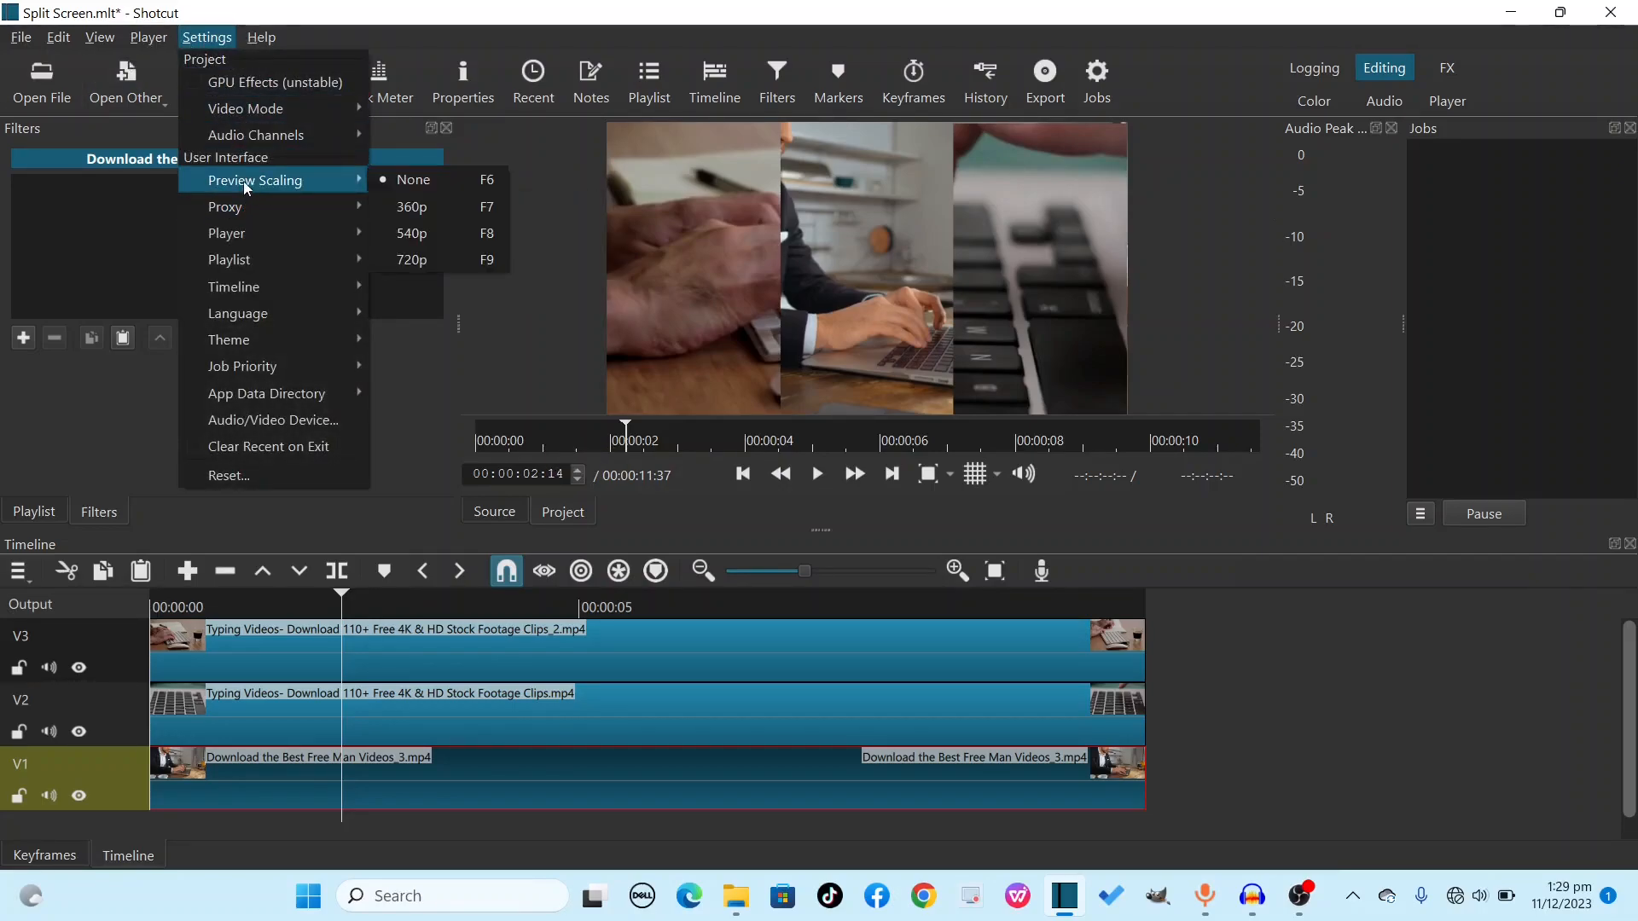
pyautogui.click(450, 234)
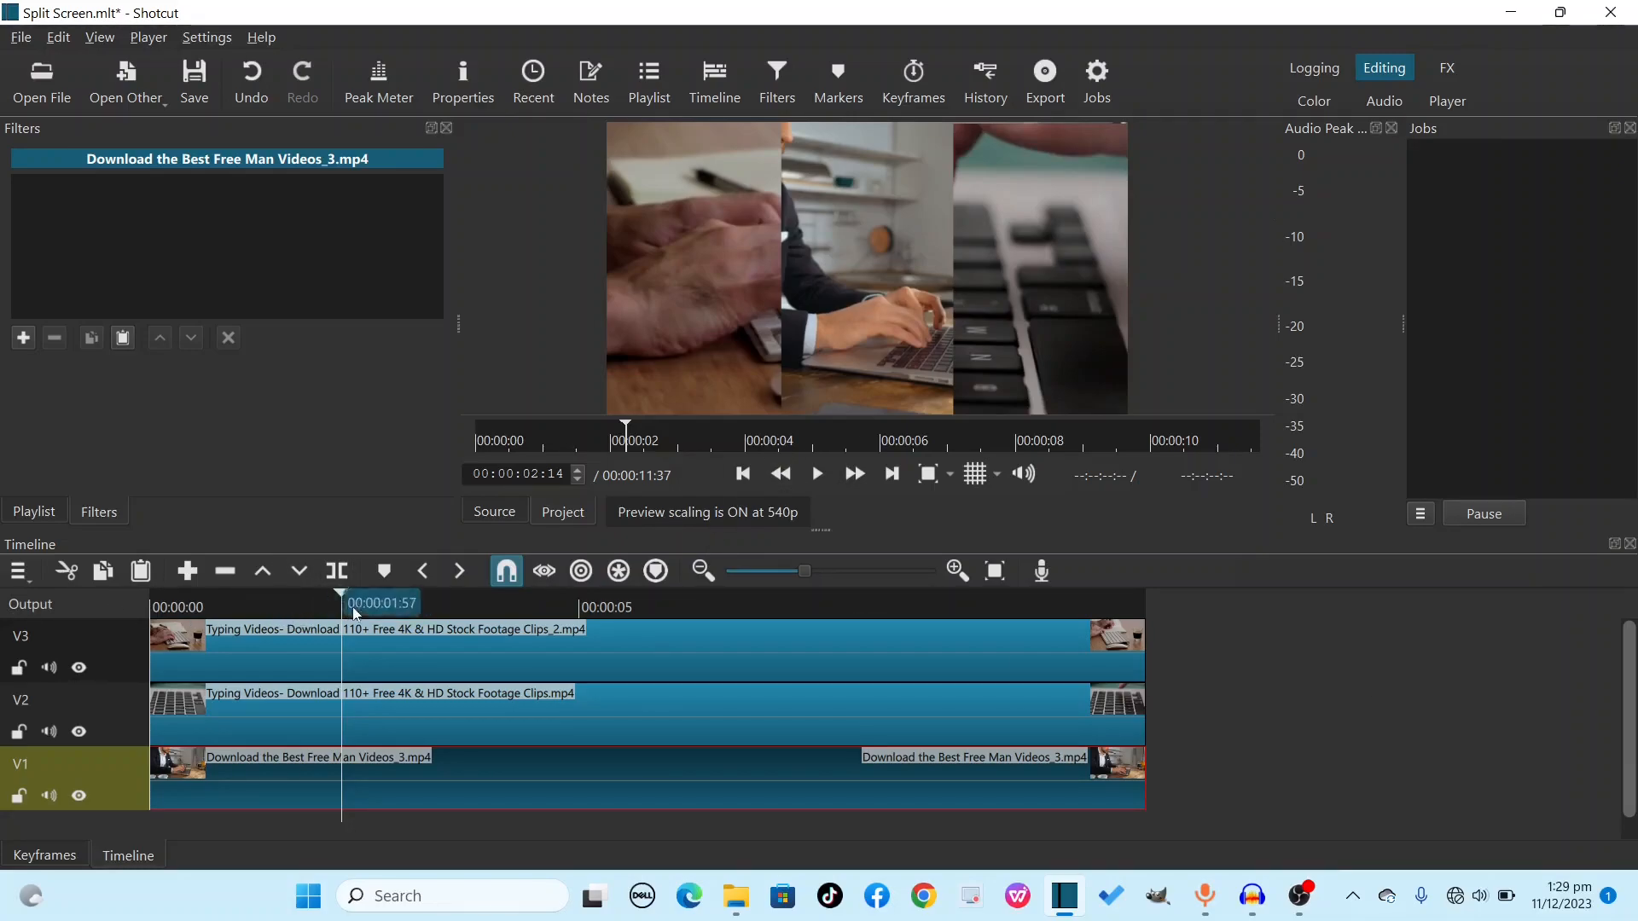
# - Play the composition again from the start, return to its beginning, and save the project
pyautogui.click(228, 608)
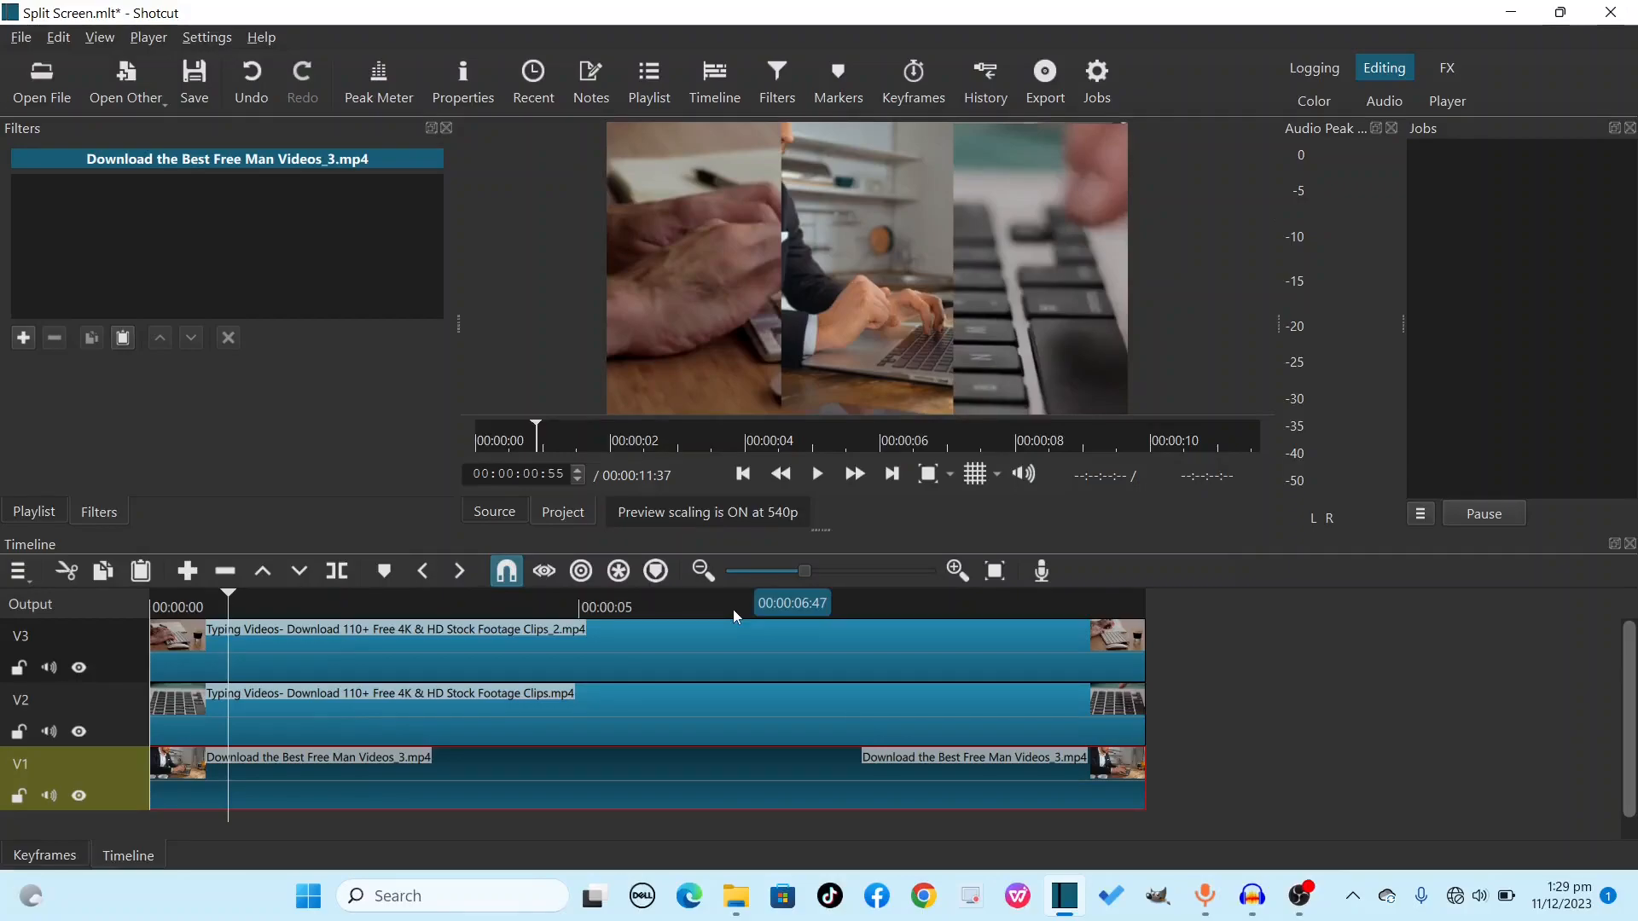
pyautogui.press('Home')
pyautogui.click(817, 474)
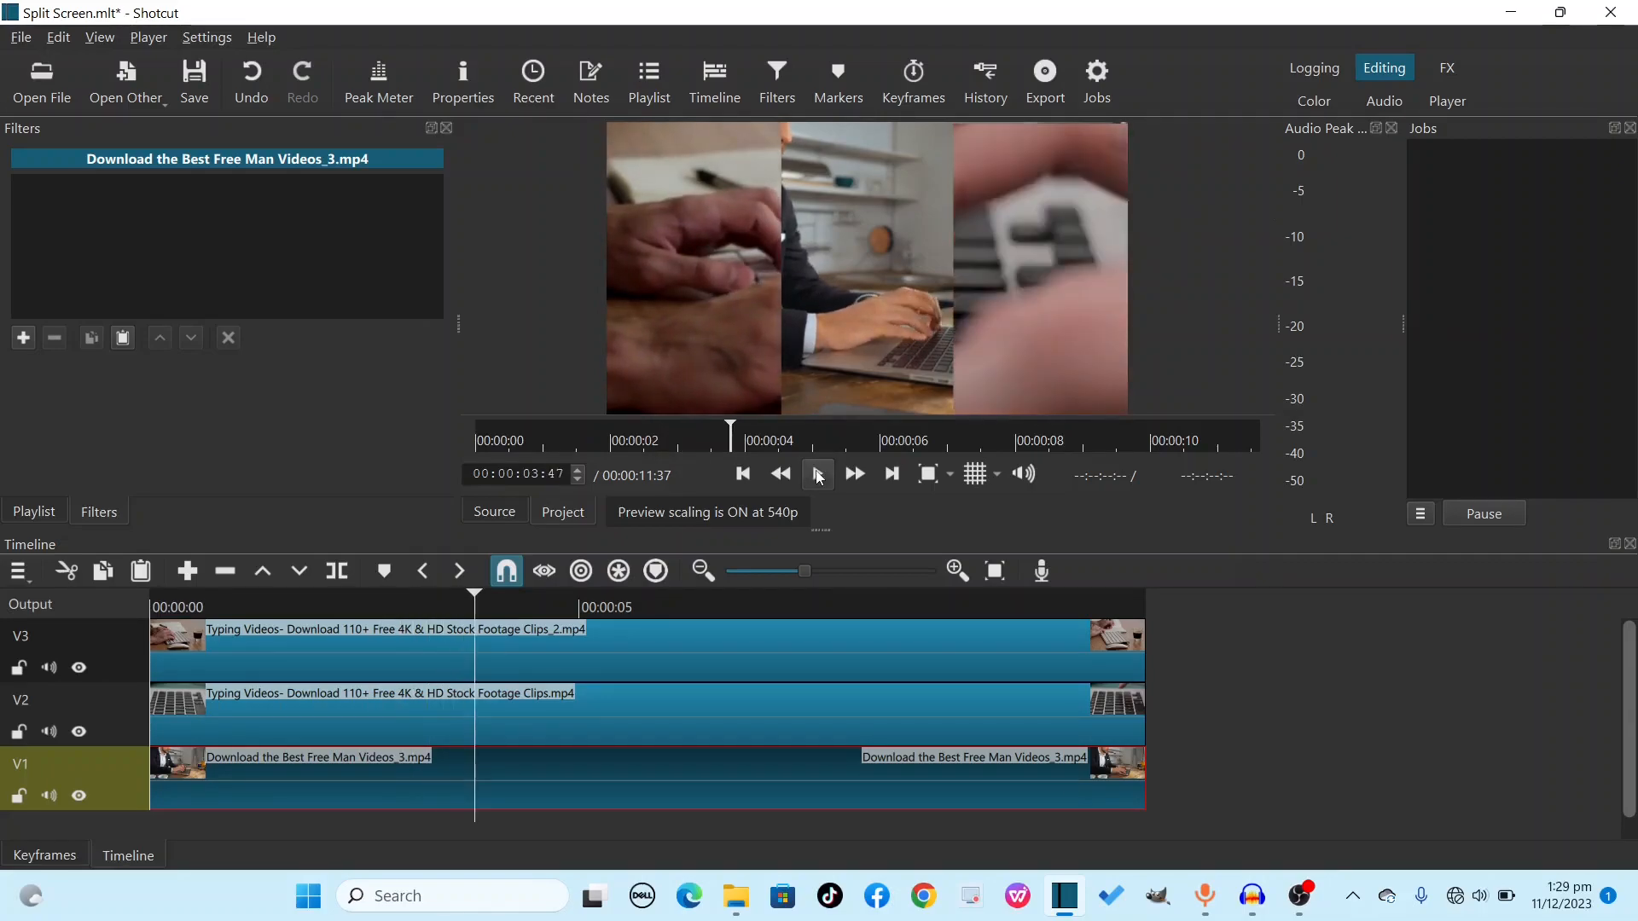
pyautogui.press('Home')
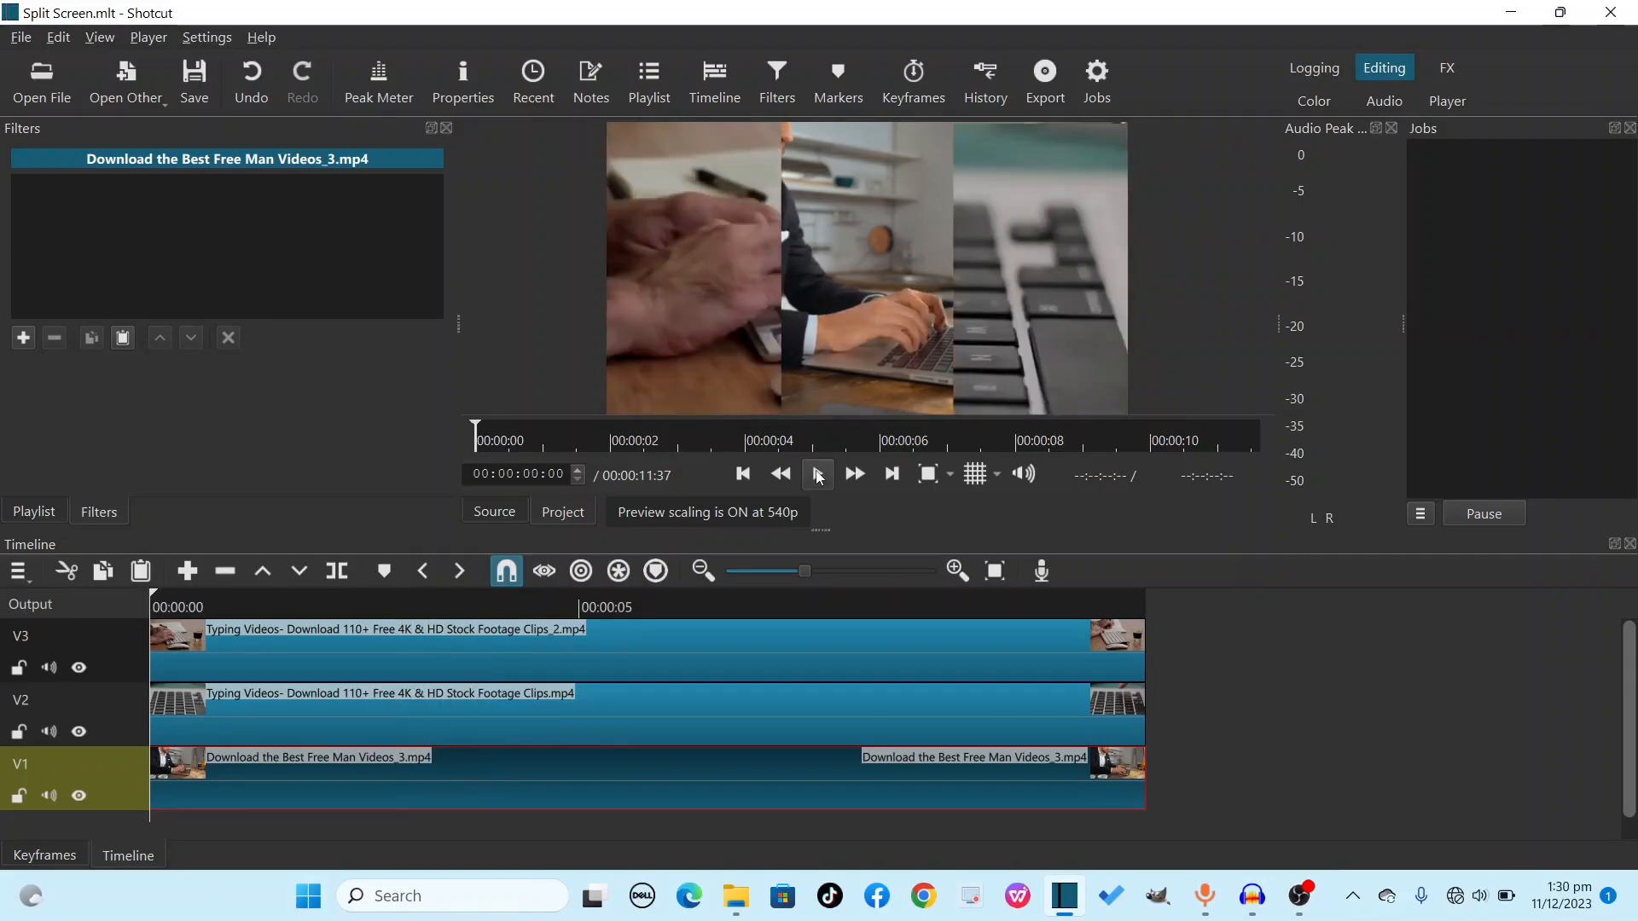
pyautogui.hotkey('ctrl', 's')
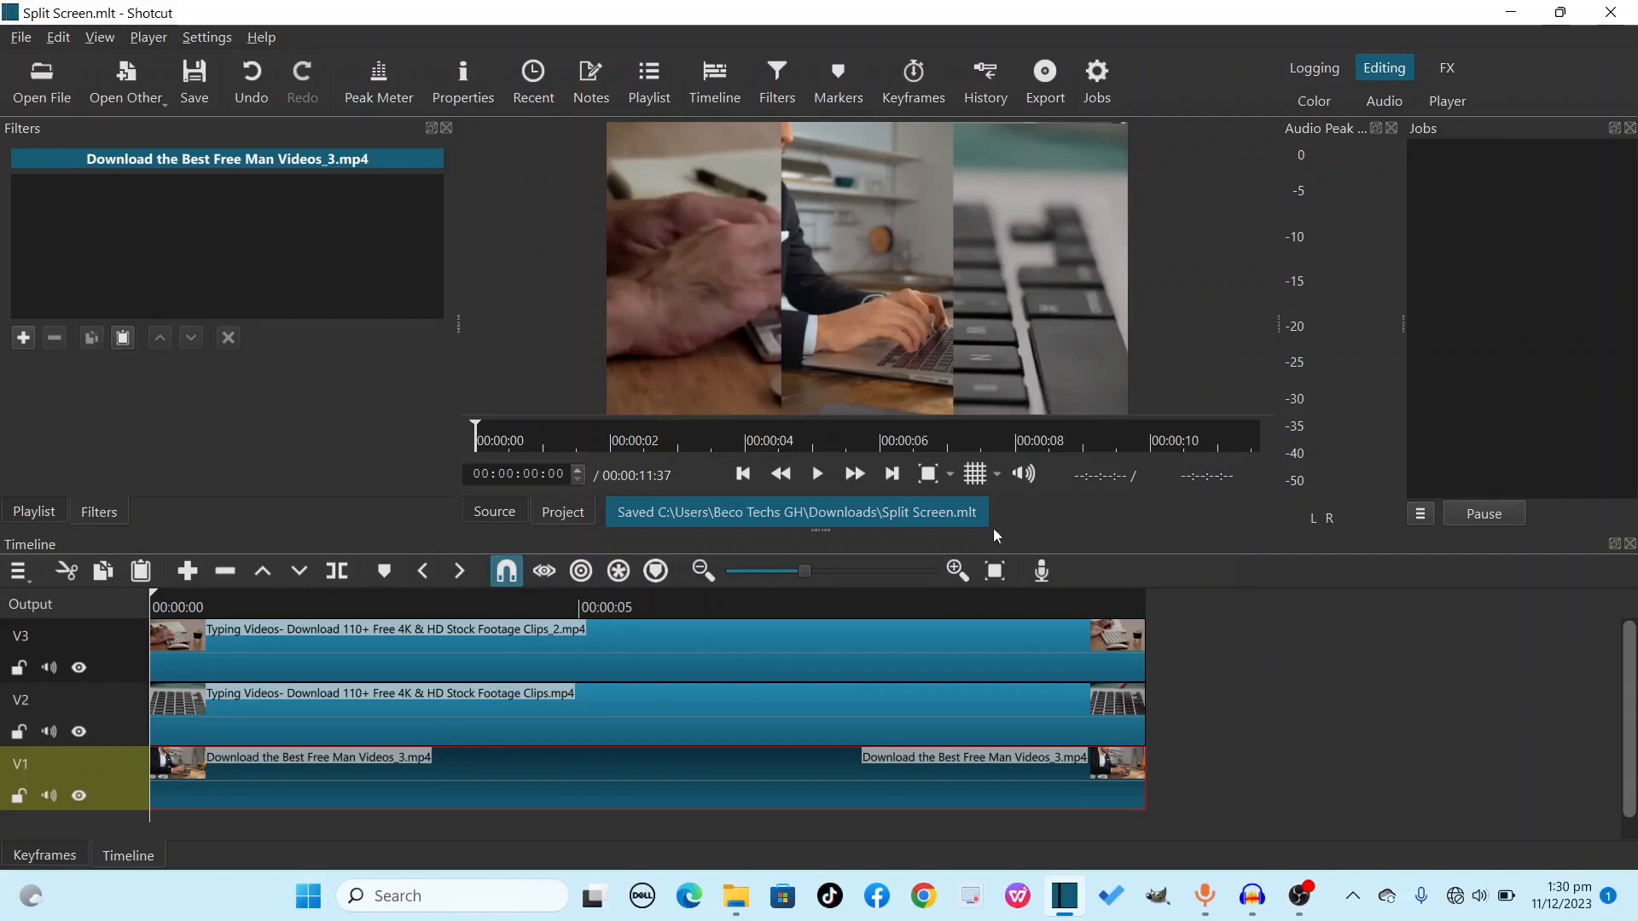
# - Turn on the preview's grid overlay and set the rotation of the V3 clip's mask to 14.6 degrees
pyautogui.click(971, 475)
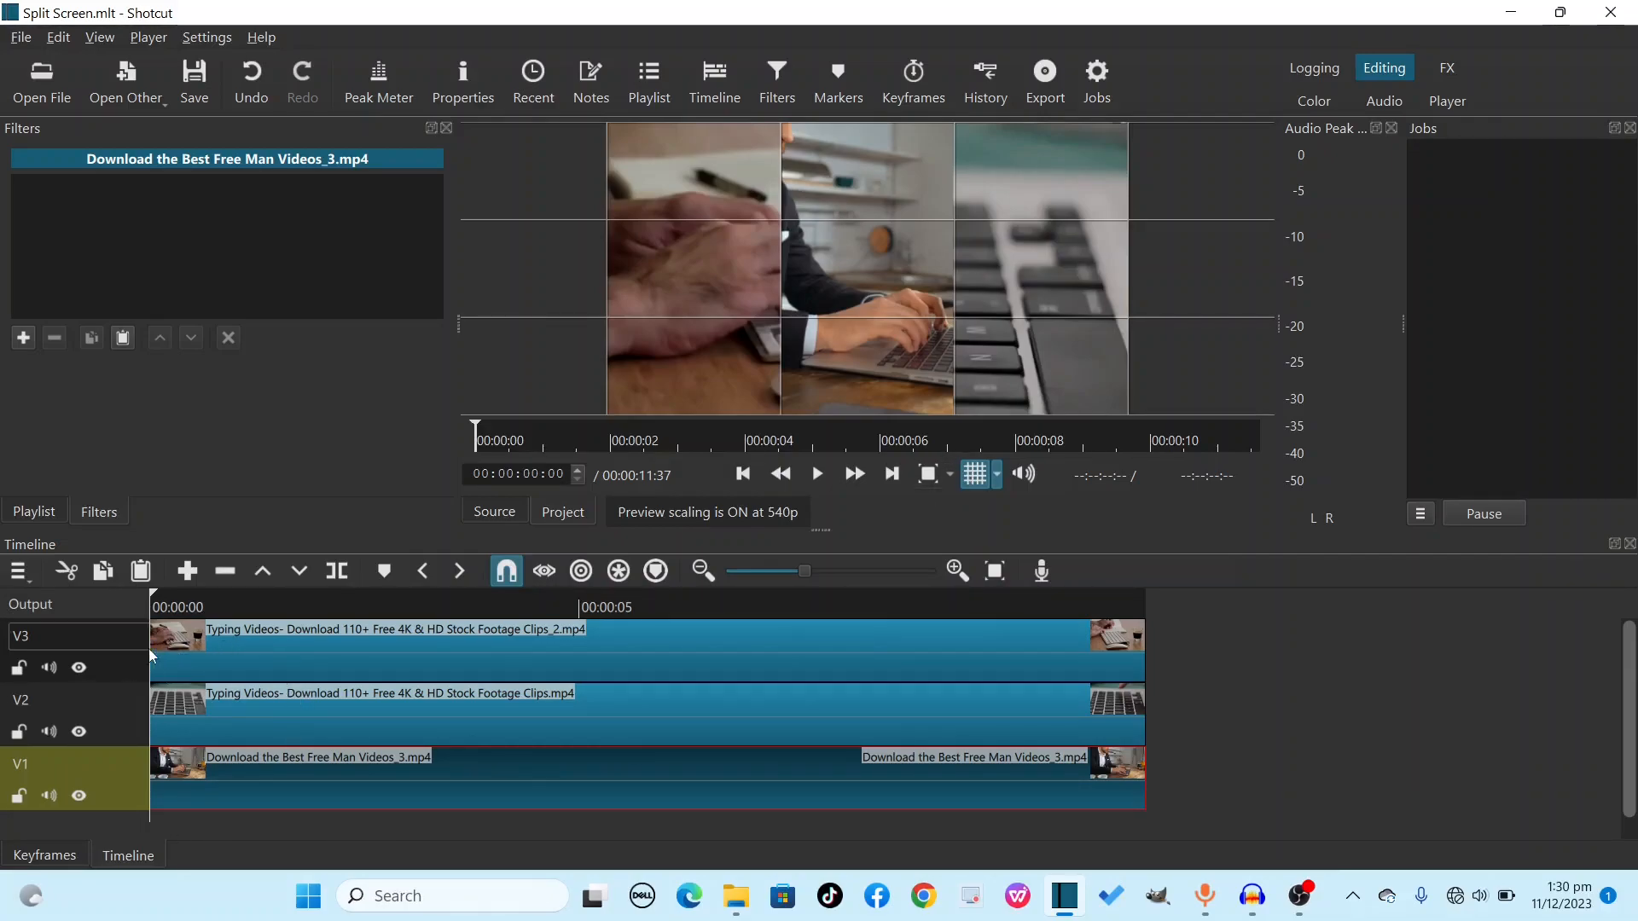
pyautogui.click(191, 659)
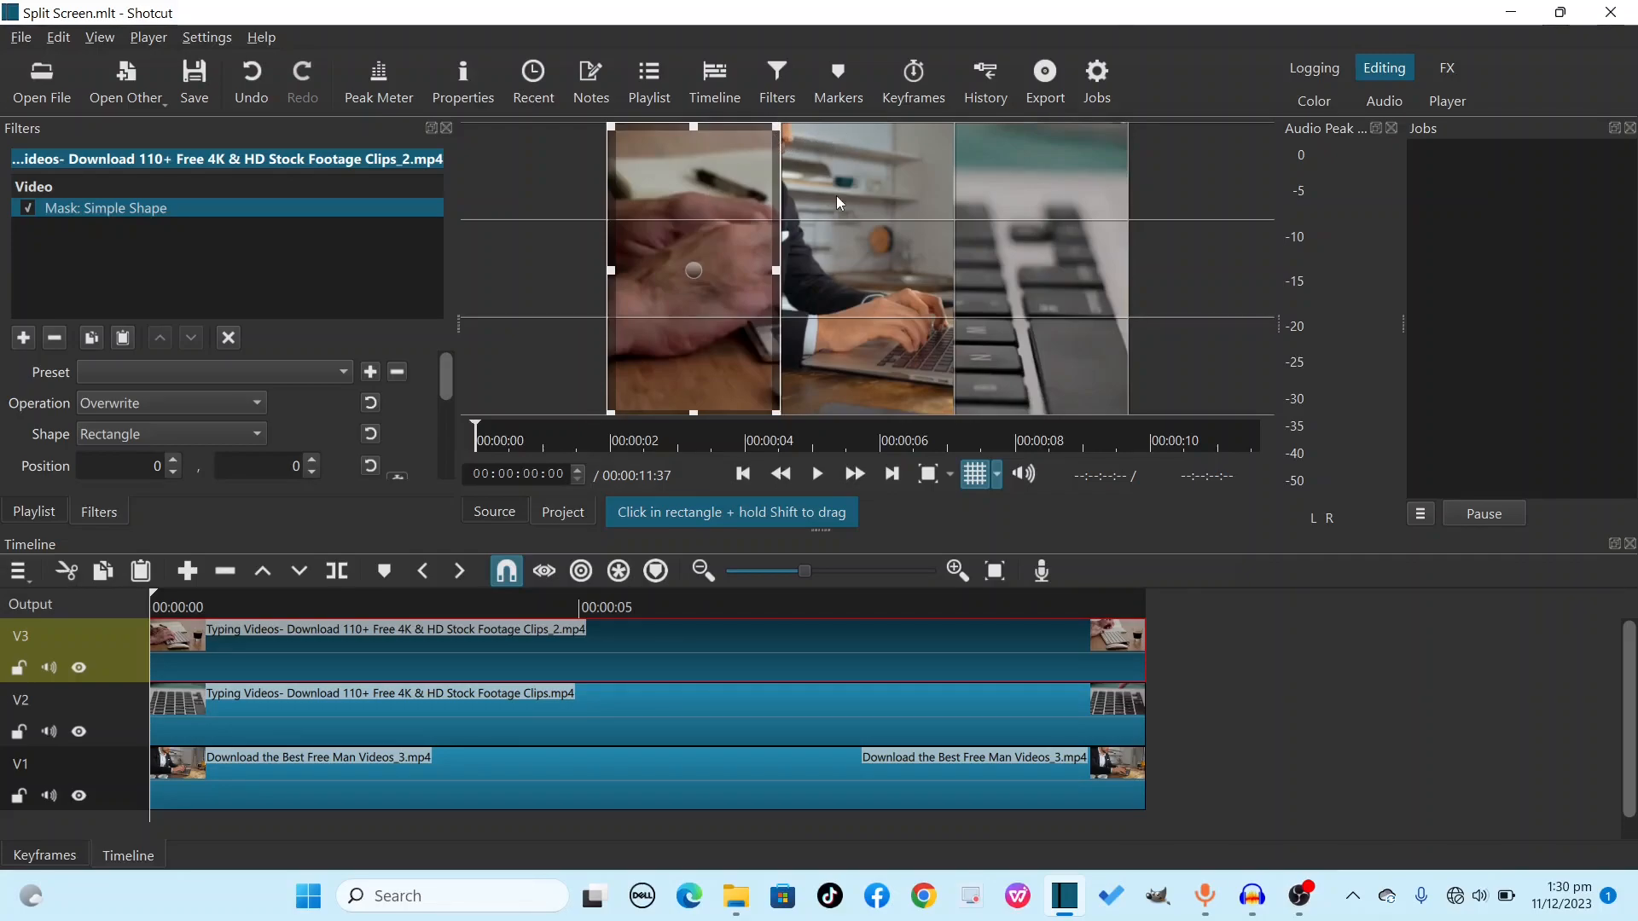
pyautogui.moveTo(447, 377); pyautogui.dragTo(444, 418)
pyautogui.scroll(-1, 442, 411)
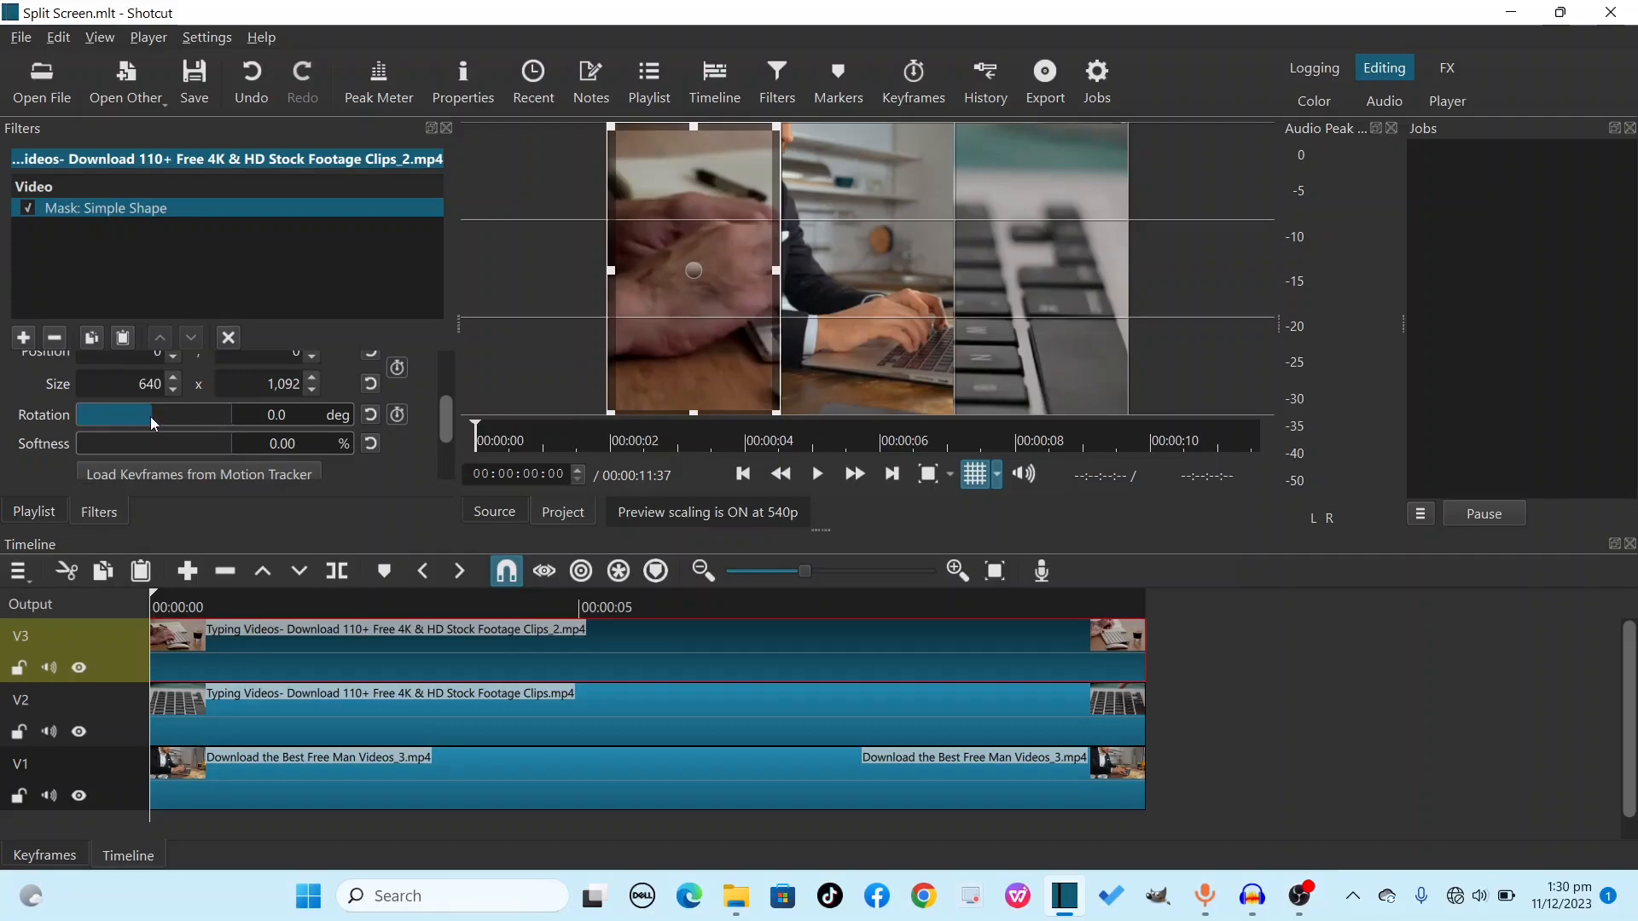
pyautogui.scroll(-4, 150, 416)
pyautogui.moveTo(154, 416); pyautogui.dragTo(160, 417)
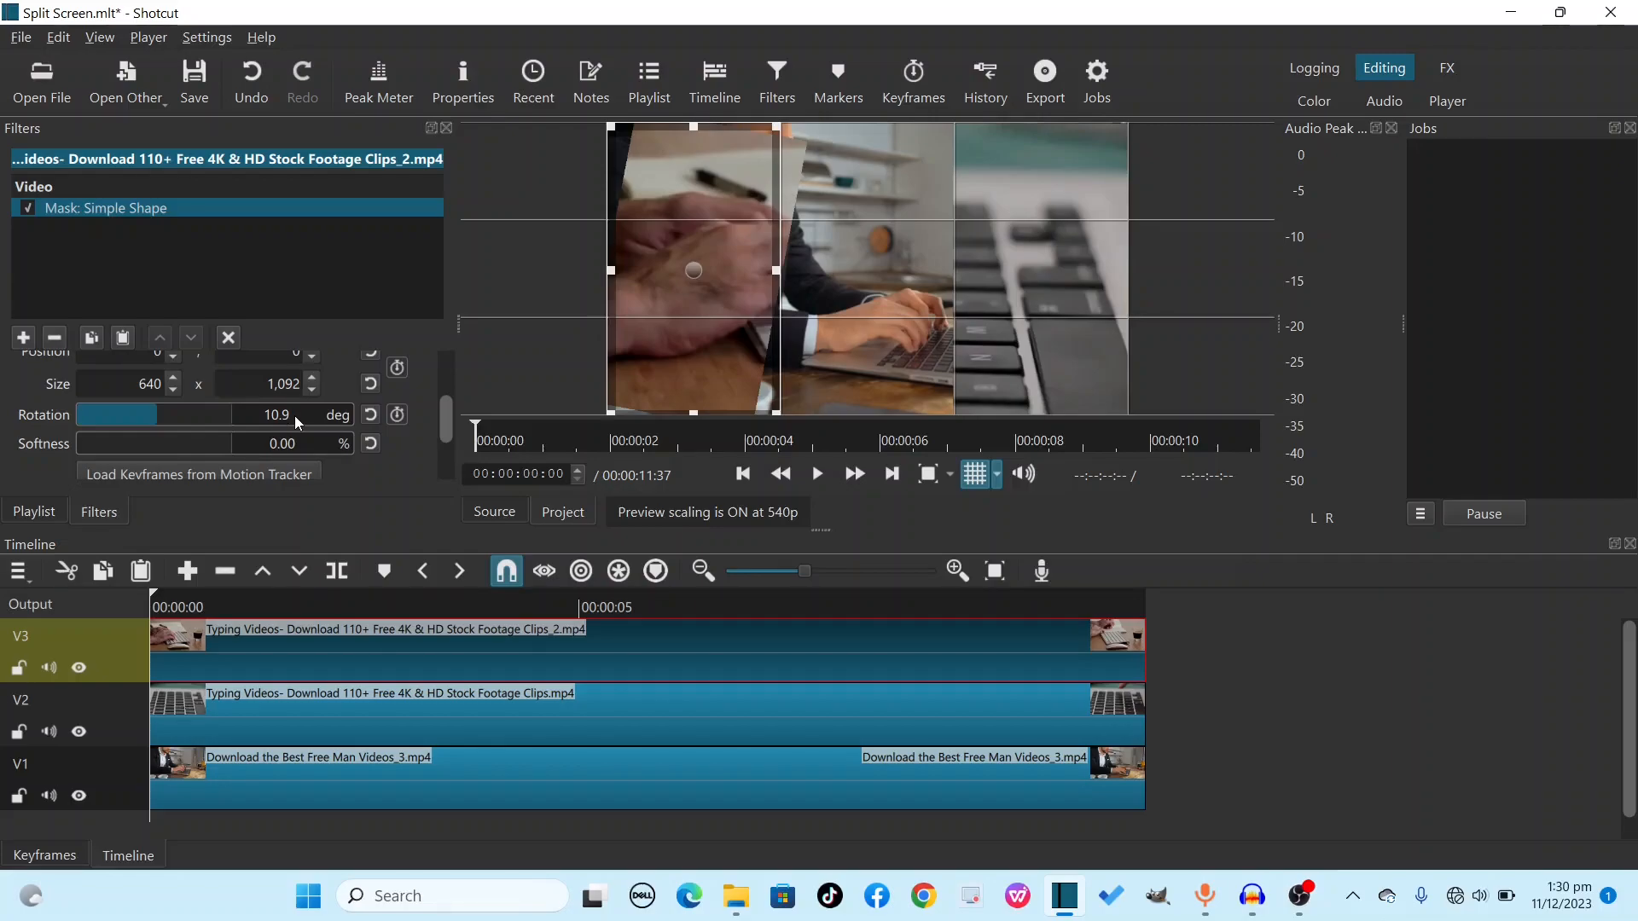
pyautogui.scroll(-3, 294, 417)
pyautogui.press('BackSpace')
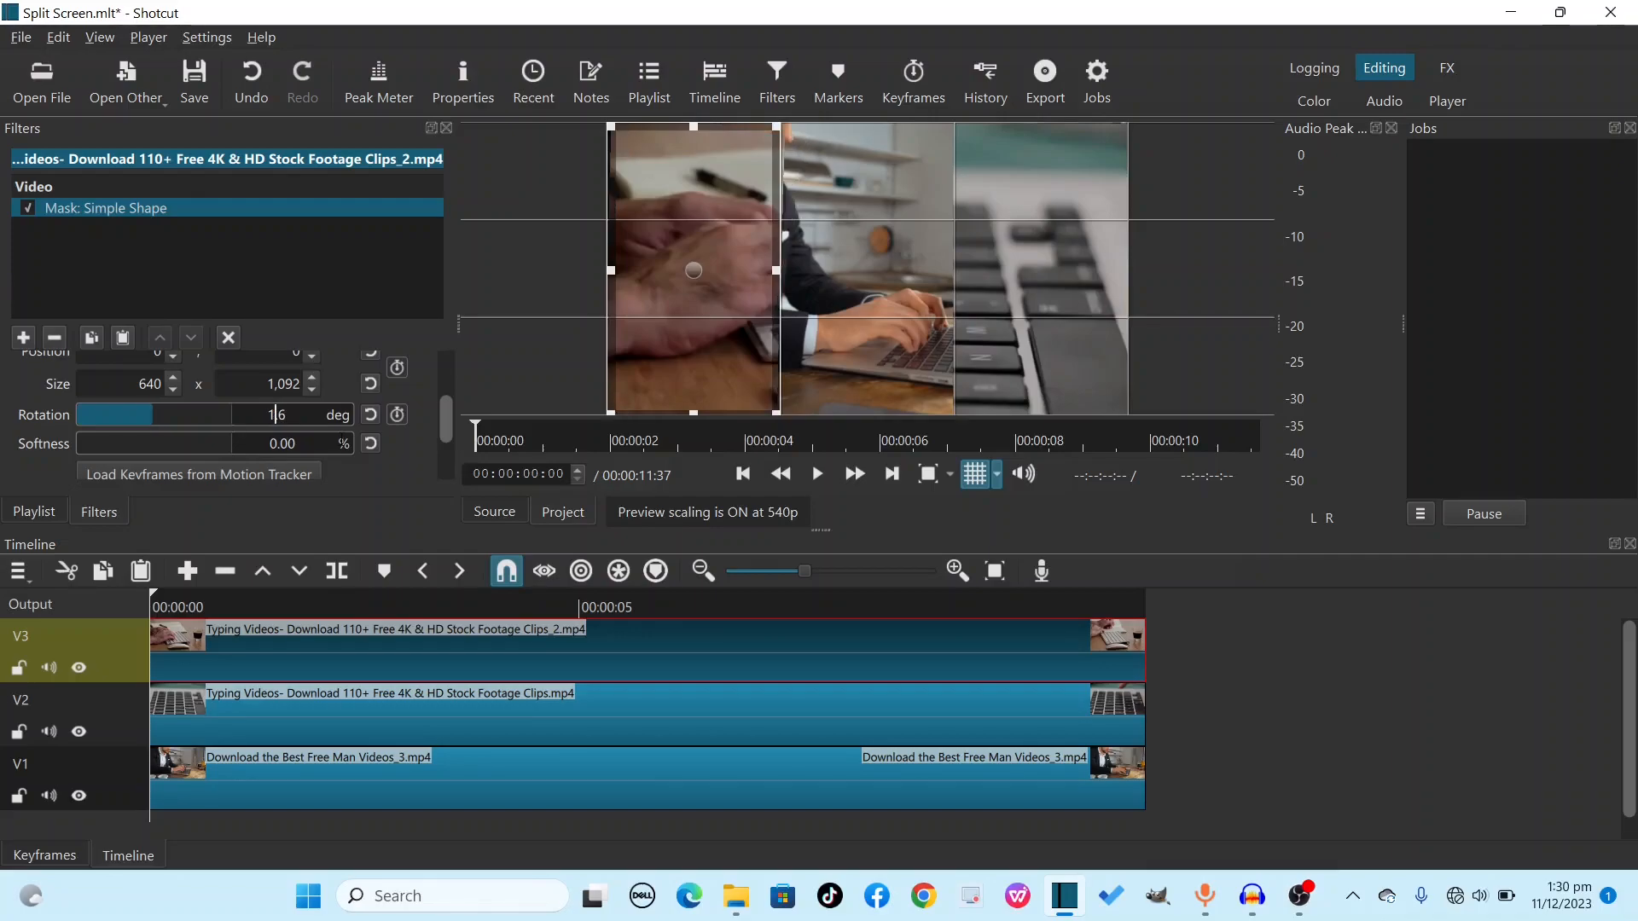
pyautogui.write('4.')
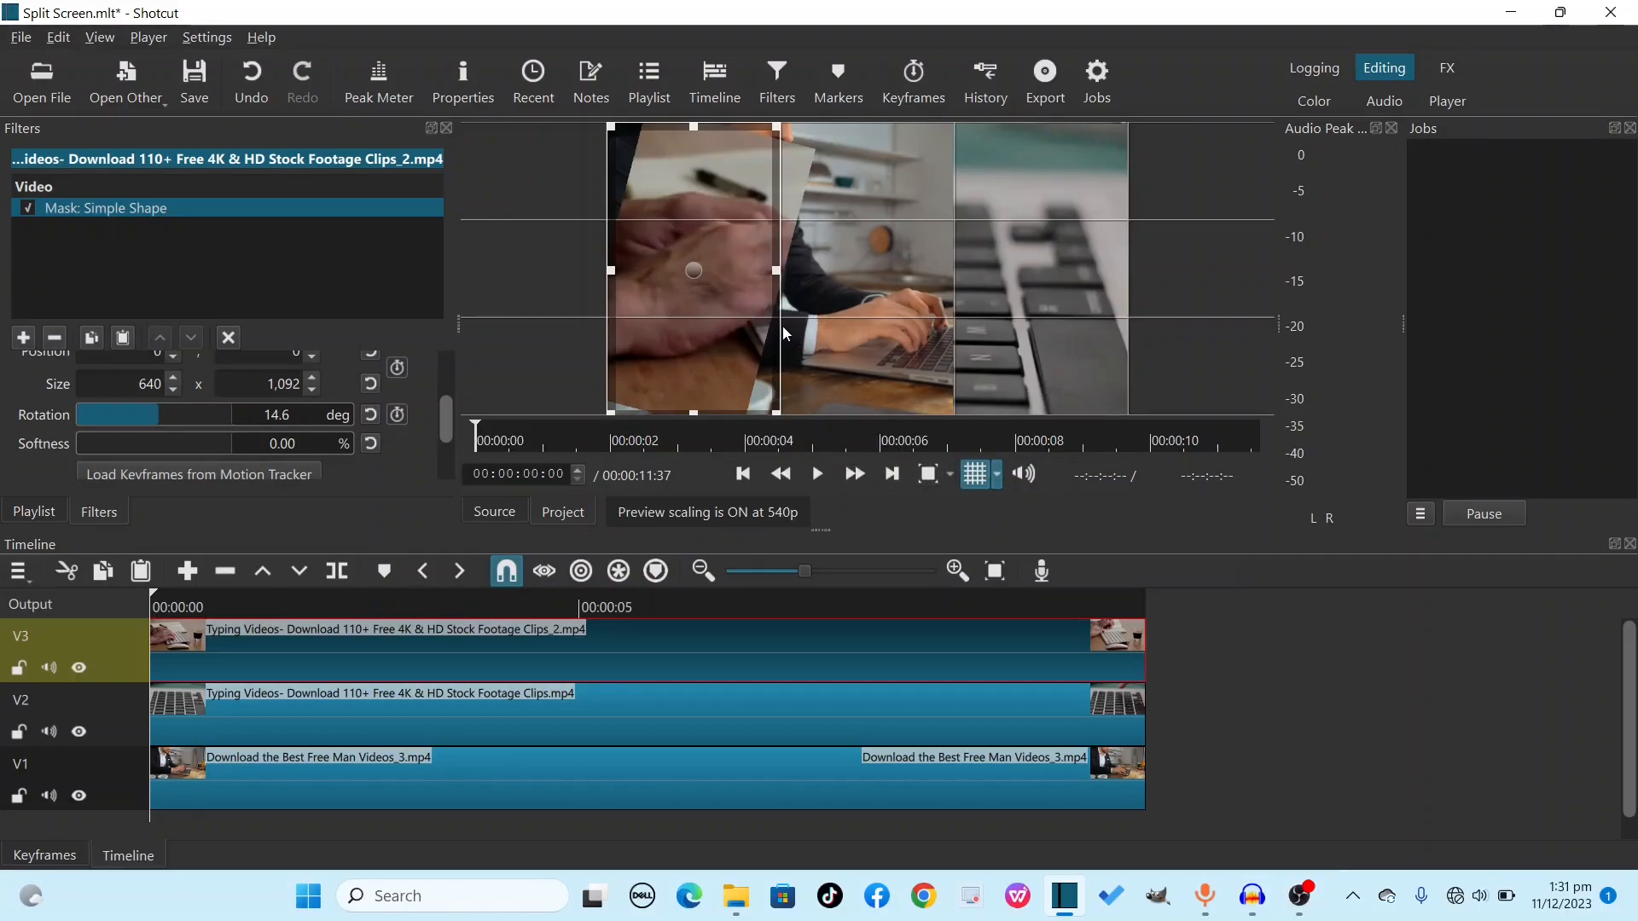
# - Shift the rotated V3 mask slightly to the right, to position 31, 4
pyautogui.click(307, 721)
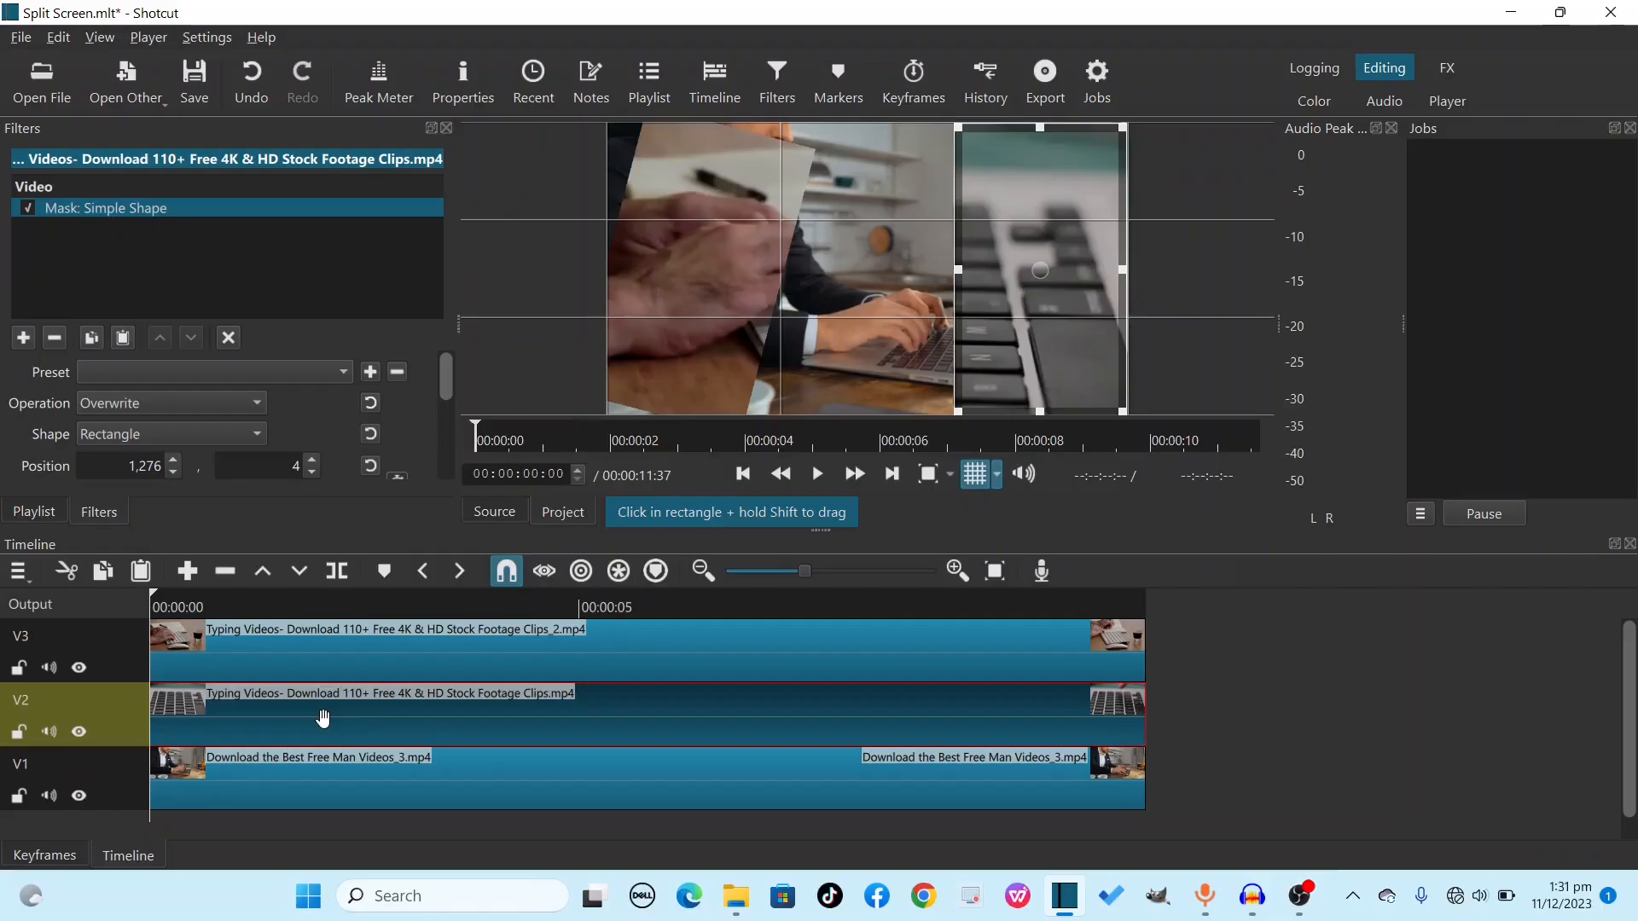
pyautogui.click(284, 650)
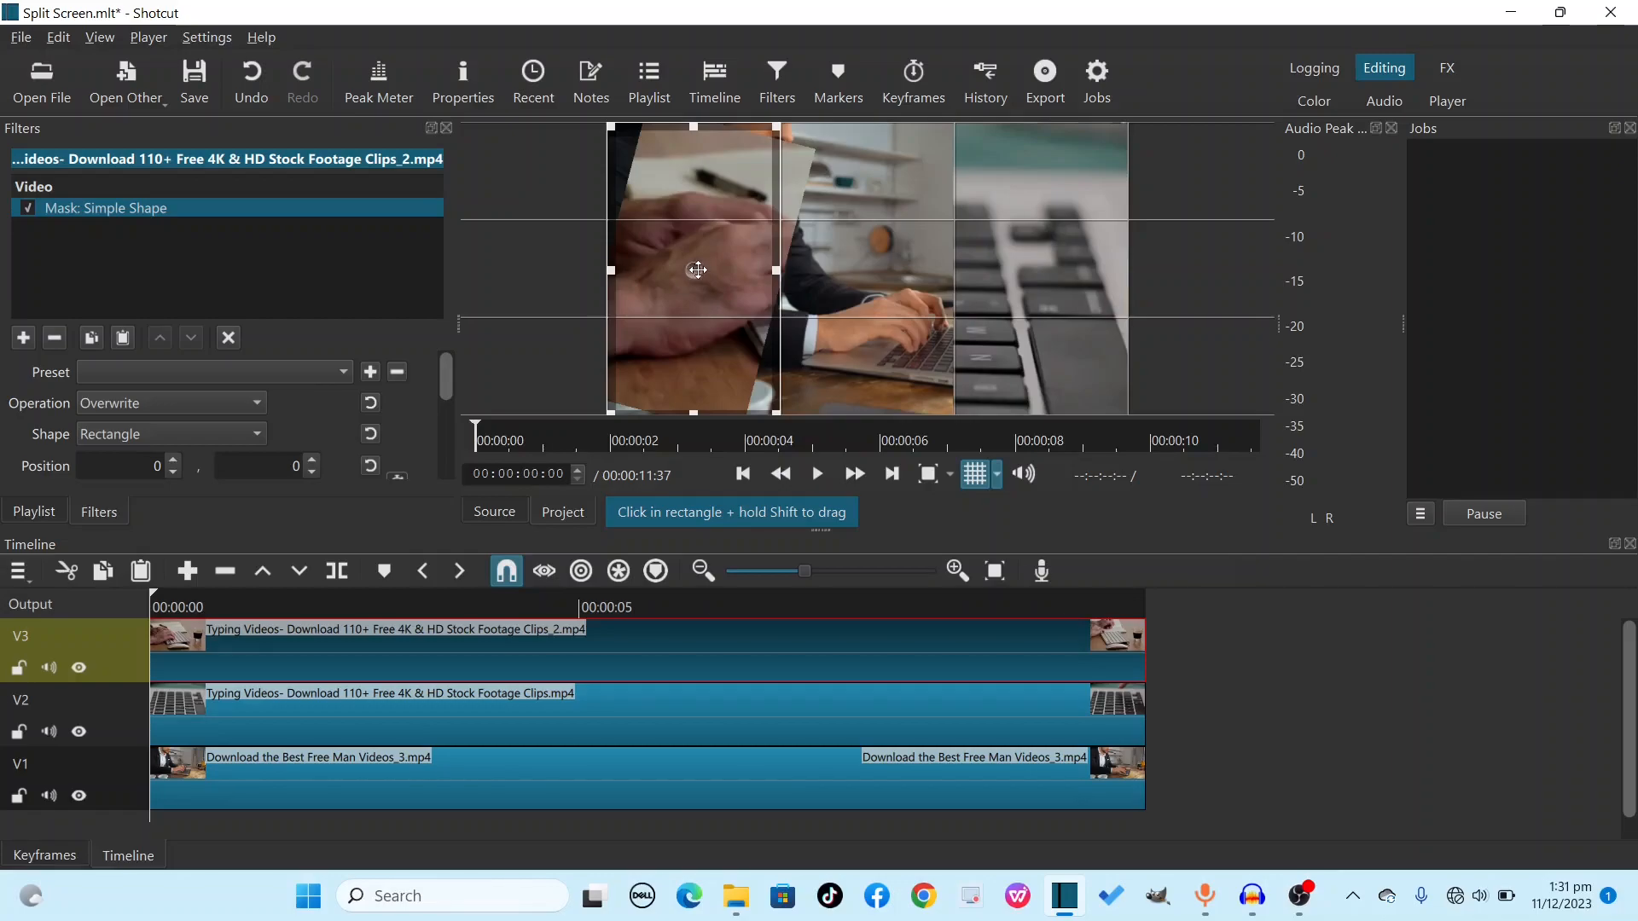
pyautogui.moveTo(703, 269); pyautogui.dragTo(713, 271)
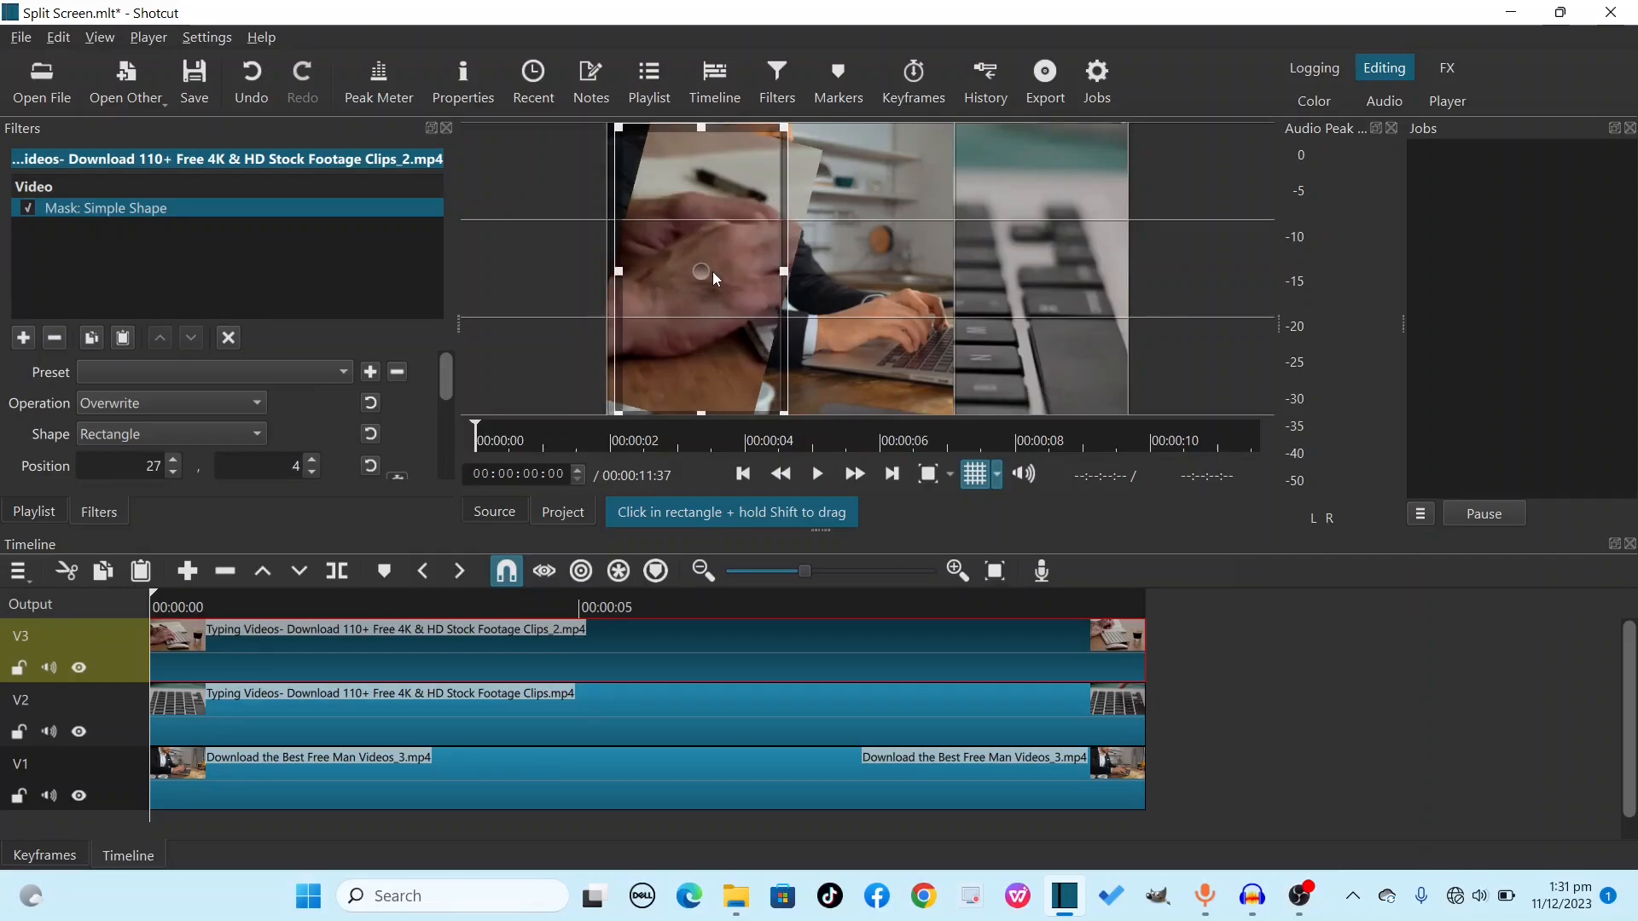
pyautogui.click(580, 704)
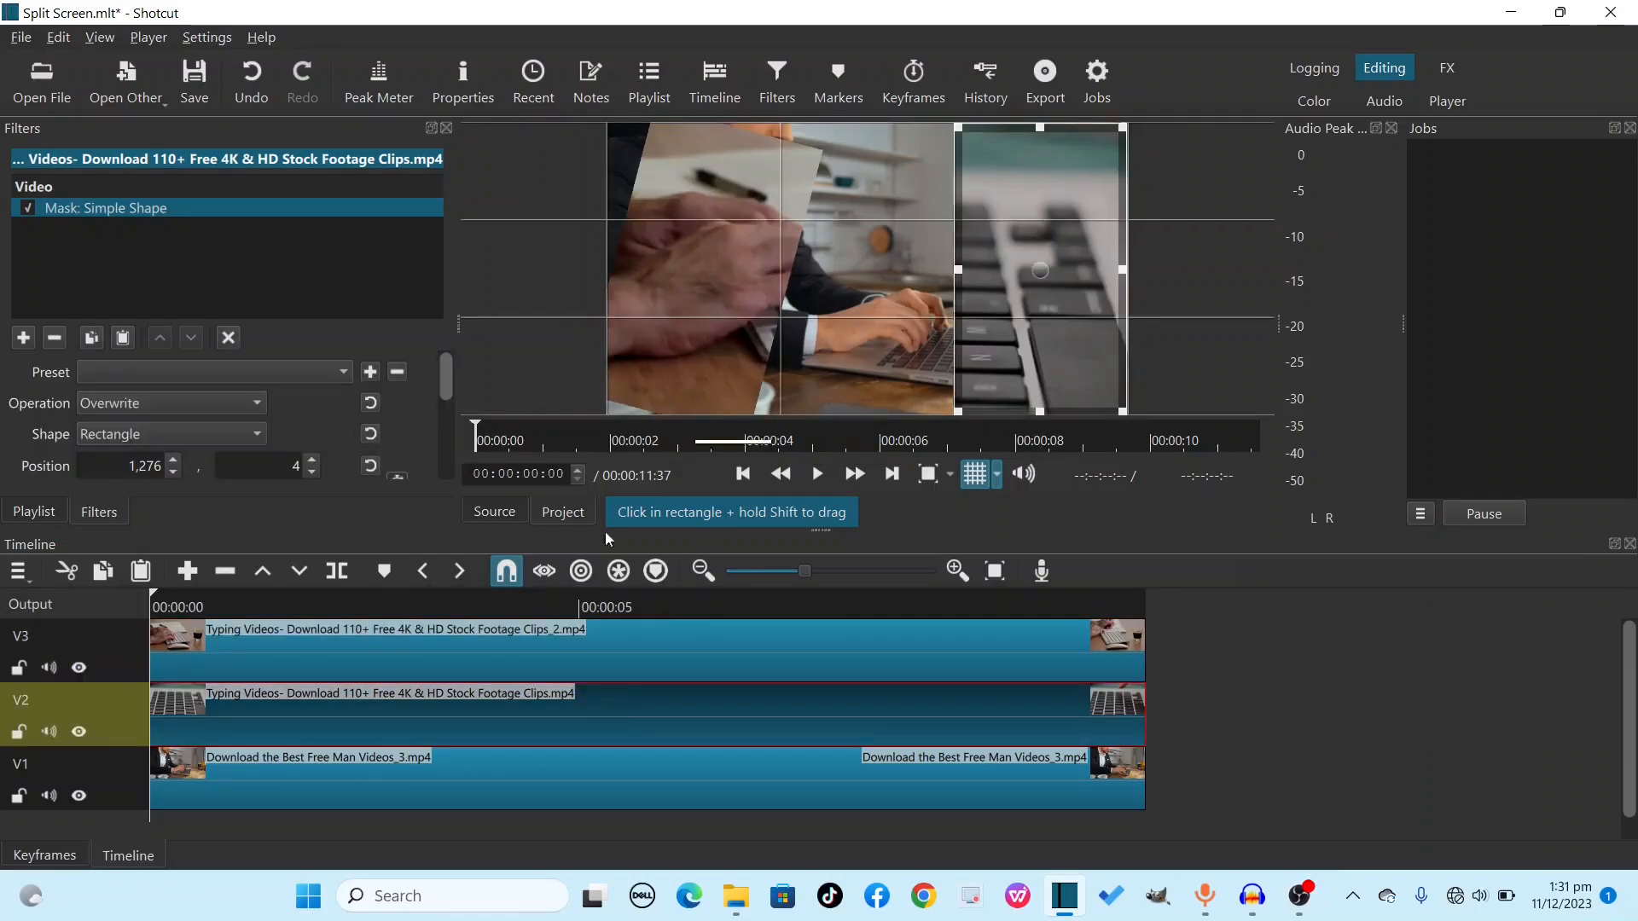
pyautogui.click(541, 631)
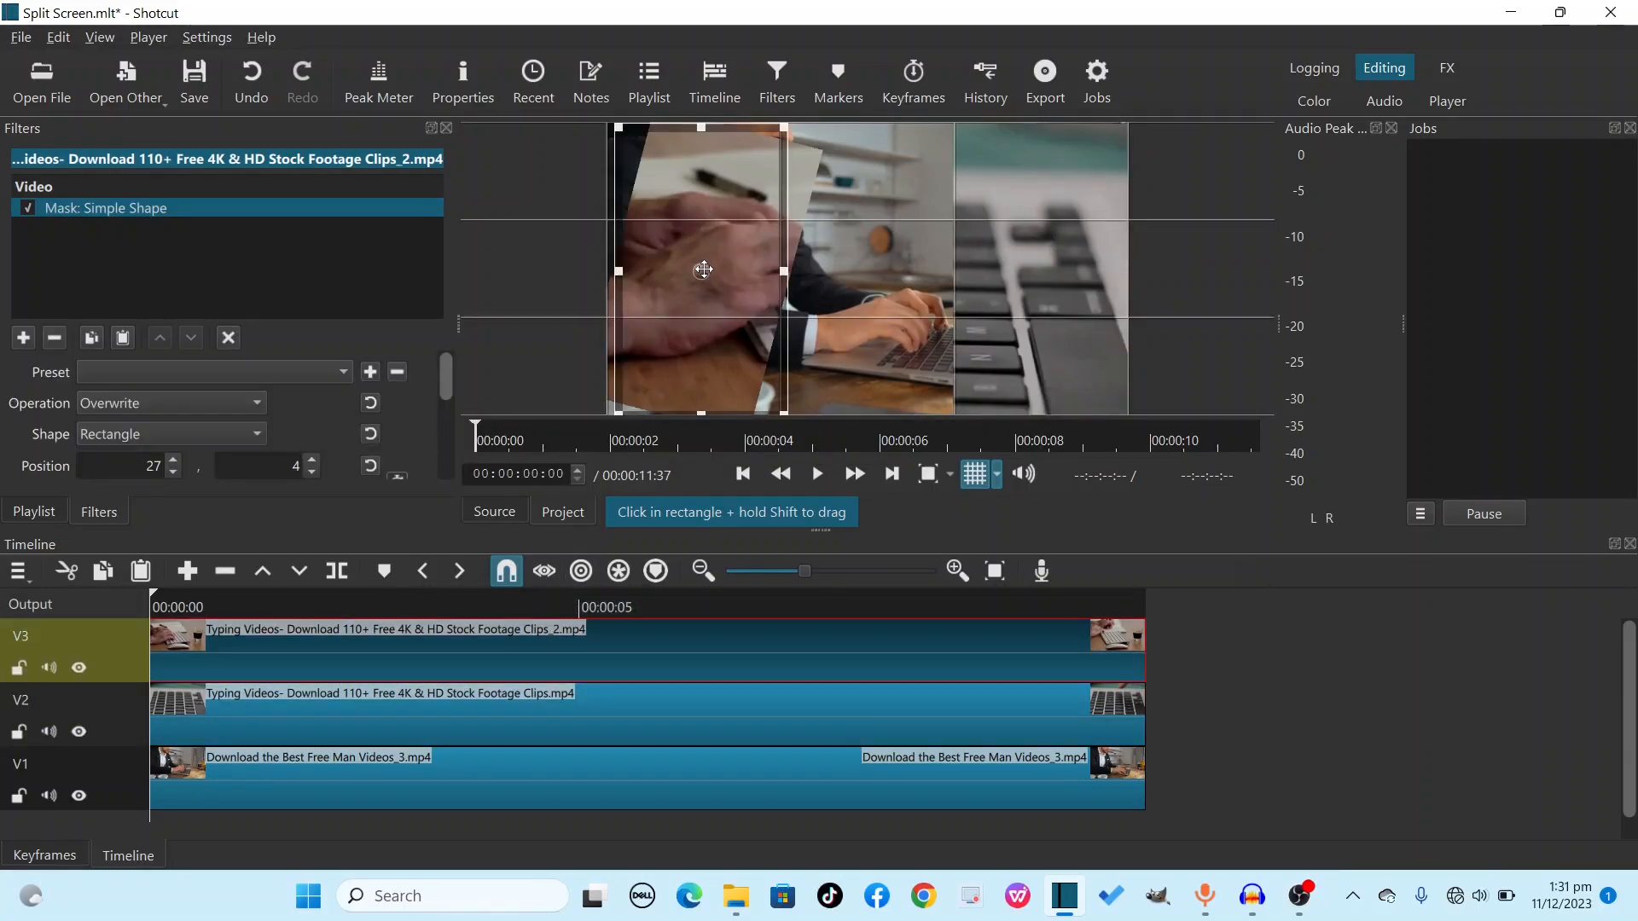
pyautogui.scroll(-4, 448, 433)
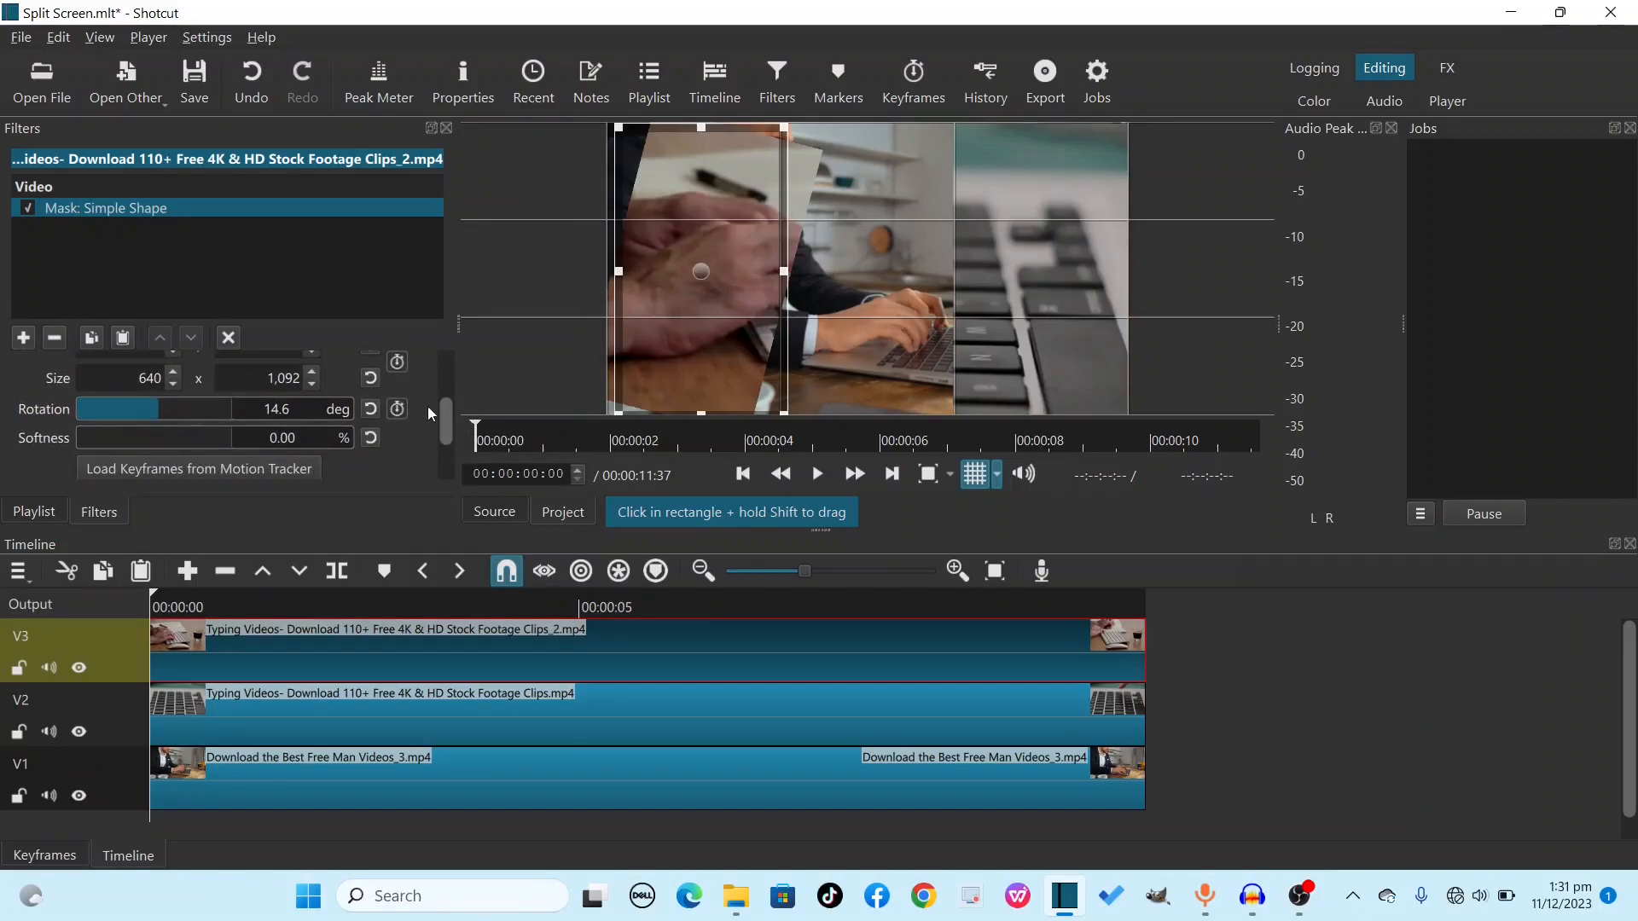
pyautogui.moveTo(447, 427)
pyautogui.mouseDown()
pyautogui.moveTo(447, 452)
pyautogui.moveTo(443, 366)
pyautogui.moveTo(443, 397)
pyautogui.mouseUp()
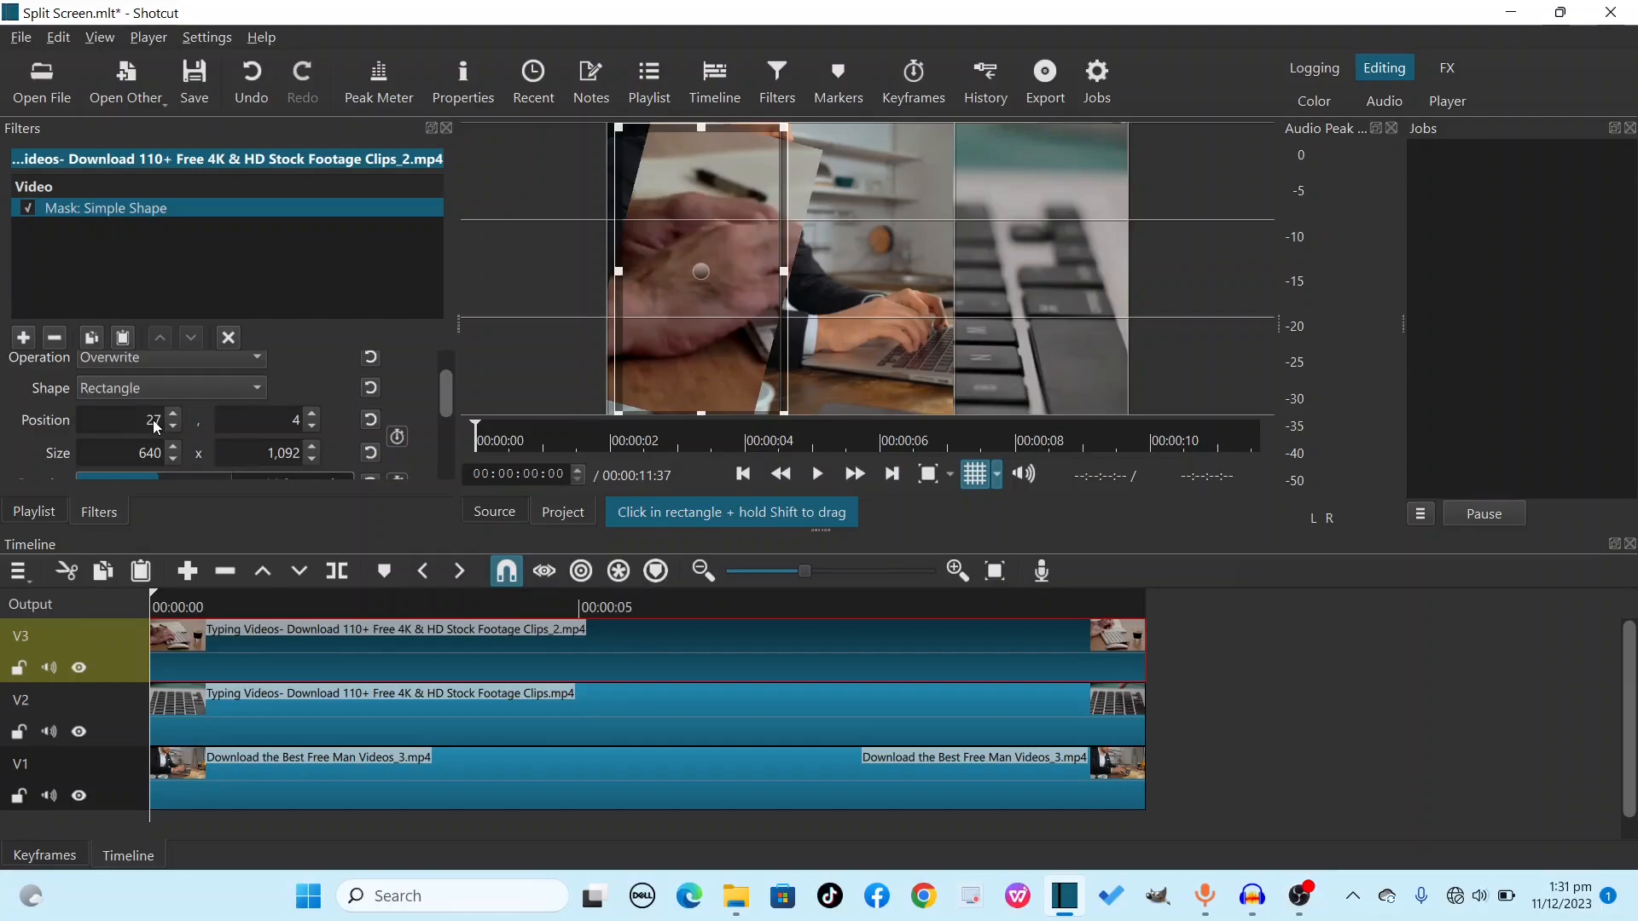
pyautogui.scroll(1, 156, 426)
pyautogui.scroll(1, 156, 426)
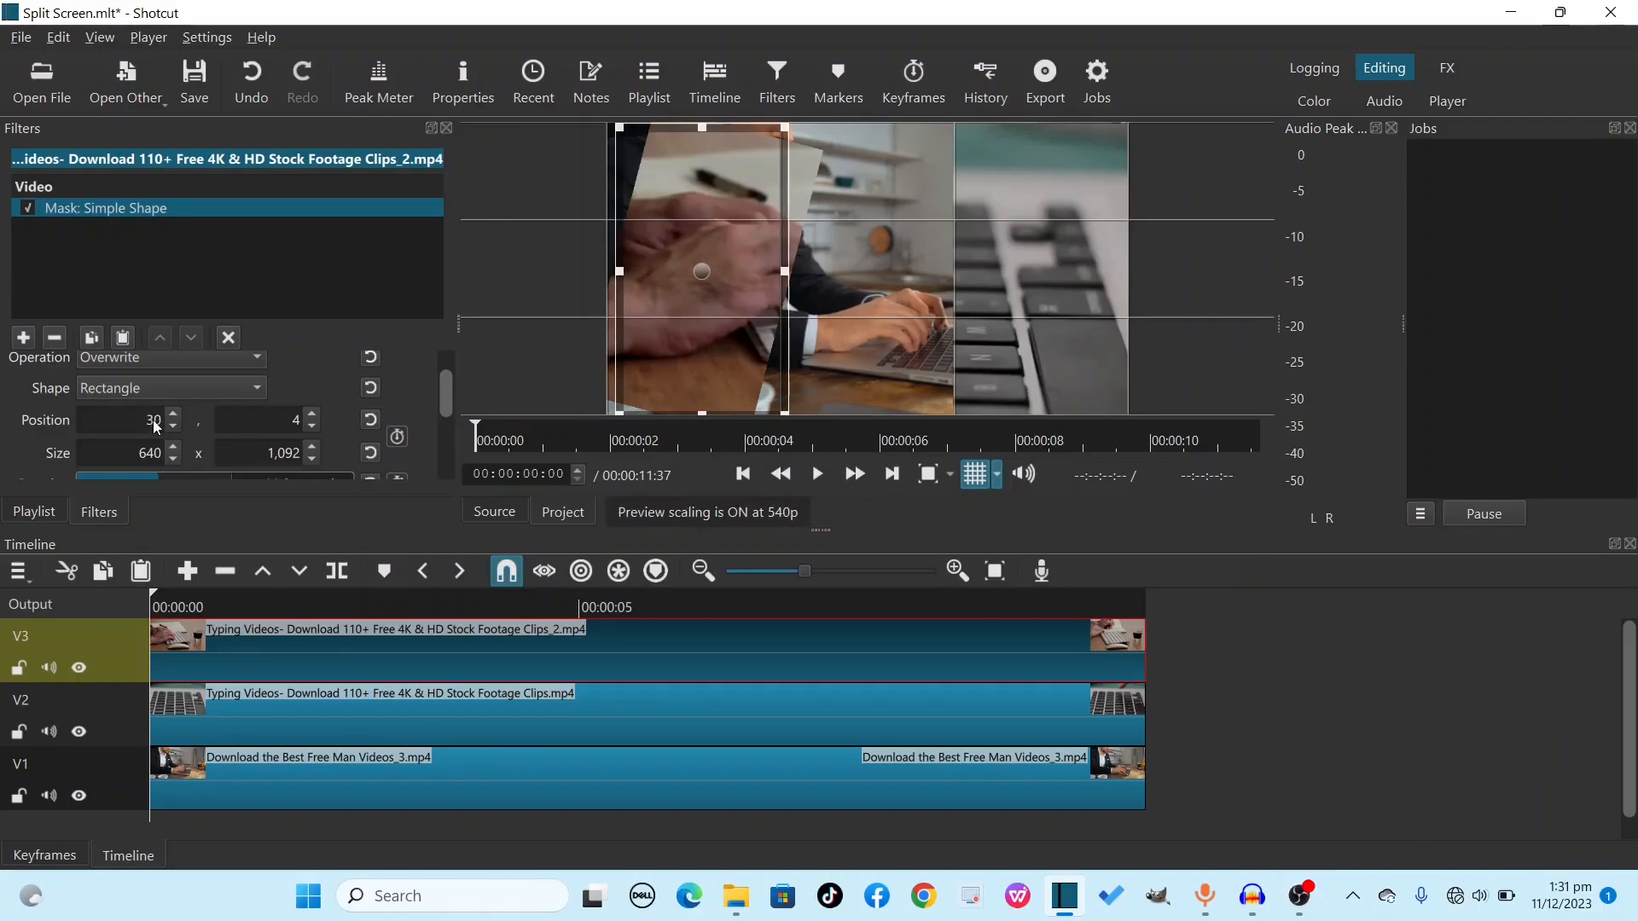
pyautogui.click(486, 698)
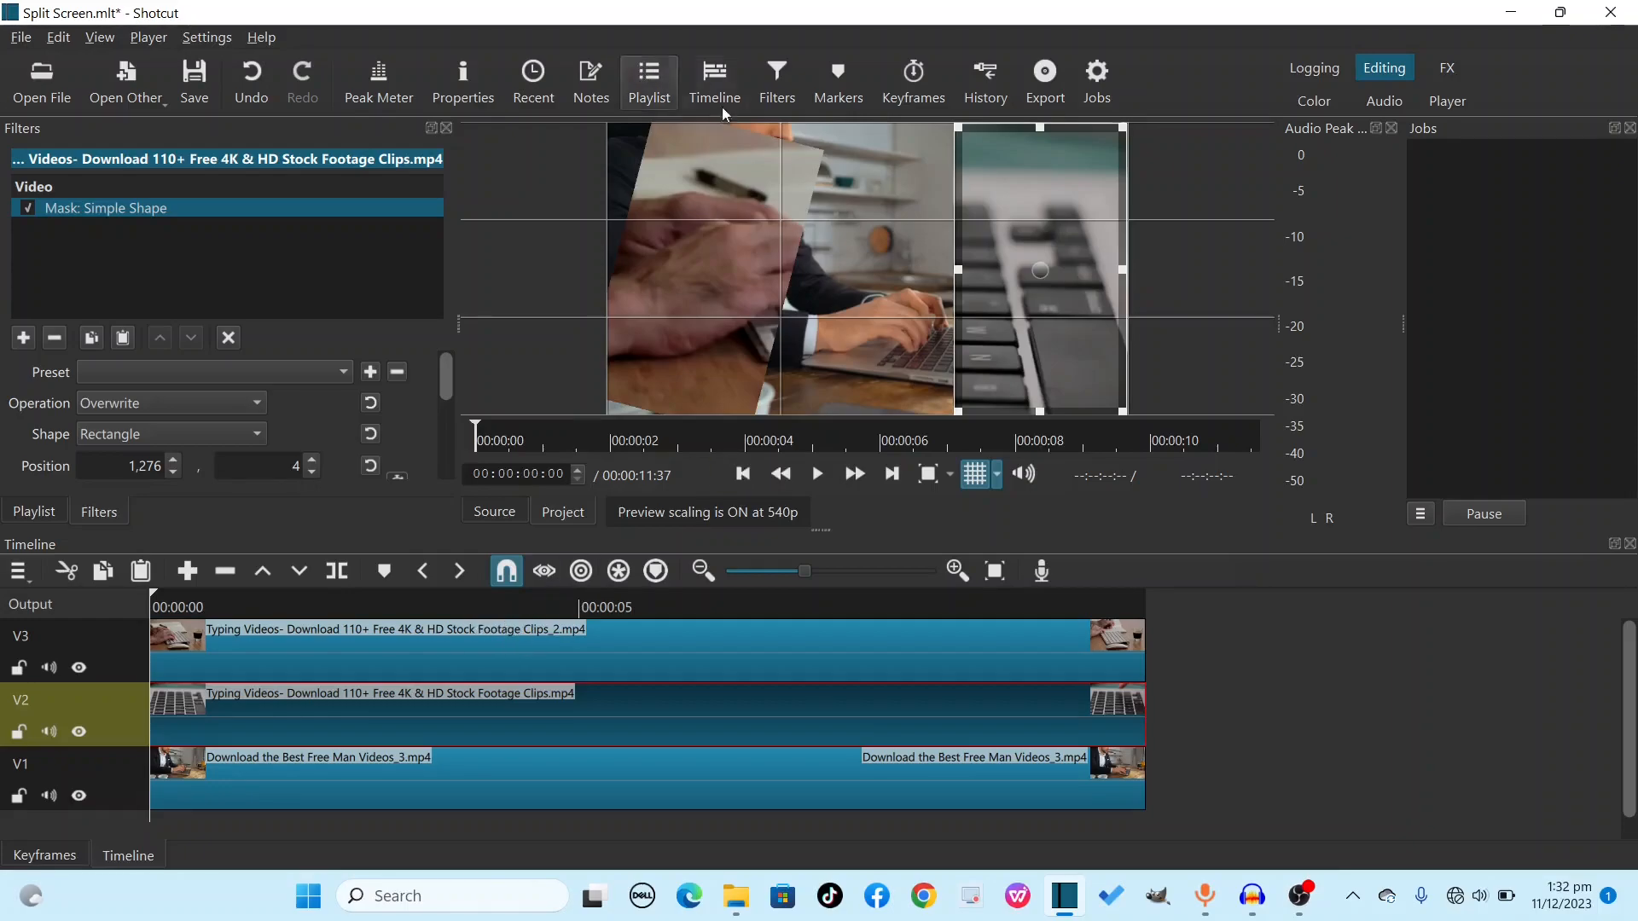
# - Enlarge the V3 mask past the frame's upper, lower and left edges, to about 797 x 1316 at position -126, -106
pyautogui.click(327, 663)
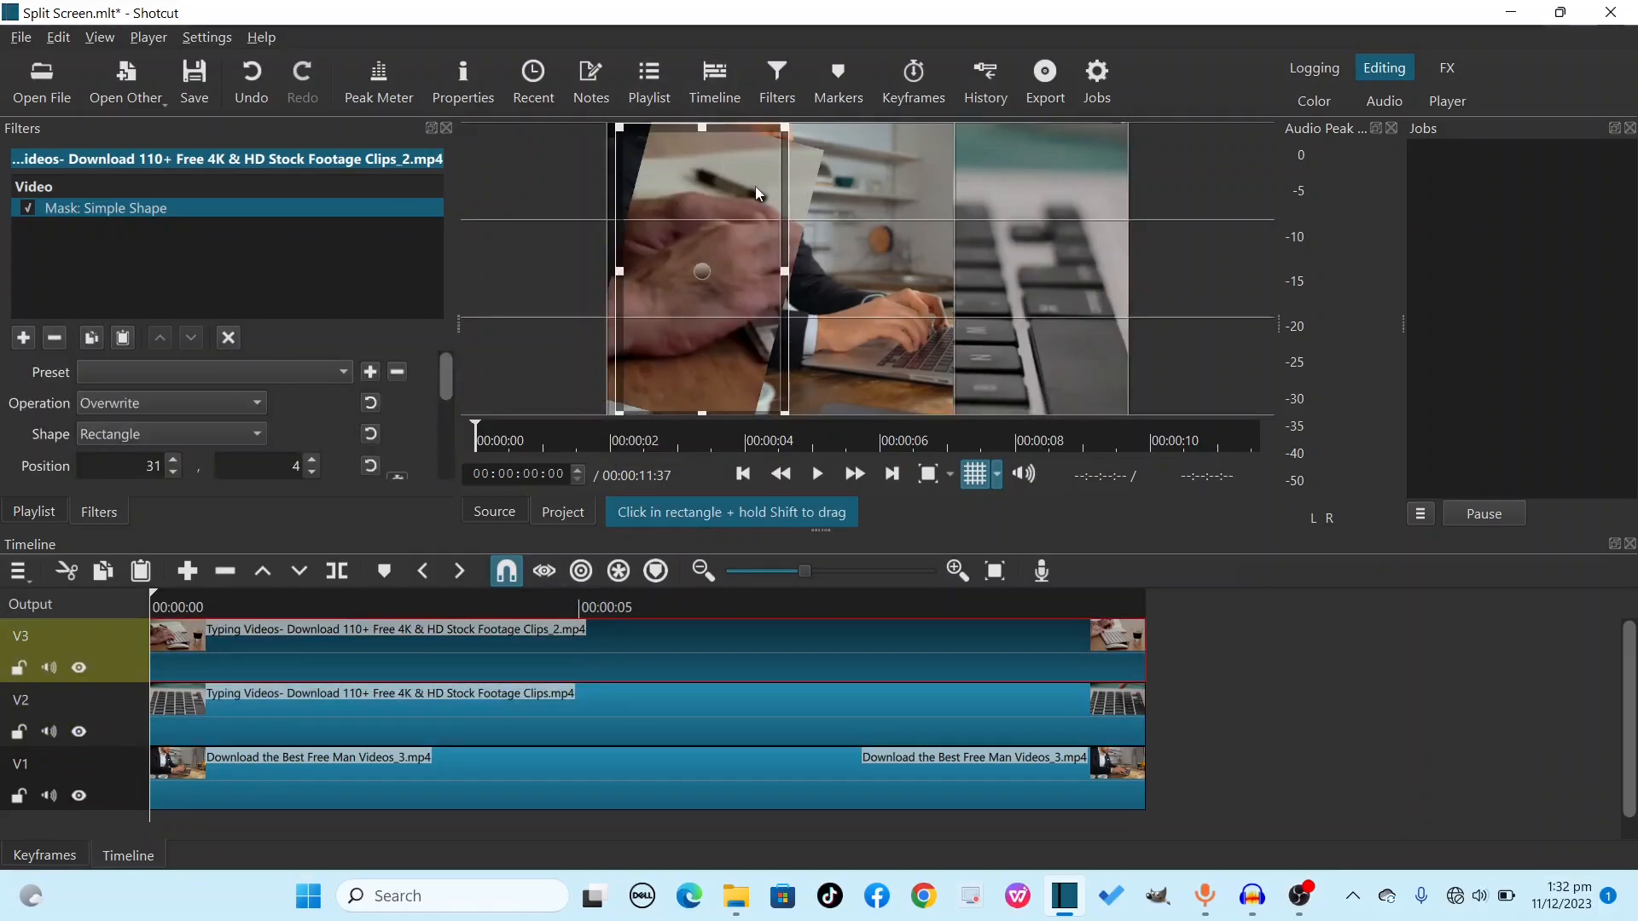
pyautogui.moveTo(702, 119); pyautogui.dragTo(704, 80)
pyautogui.moveTo(691, 405); pyautogui.dragTo(703, 450)
pyautogui.moveTo(619, 268); pyautogui.dragTo(592, 269)
pyautogui.moveTo(584, 269); pyautogui.dragTo(556, 269)
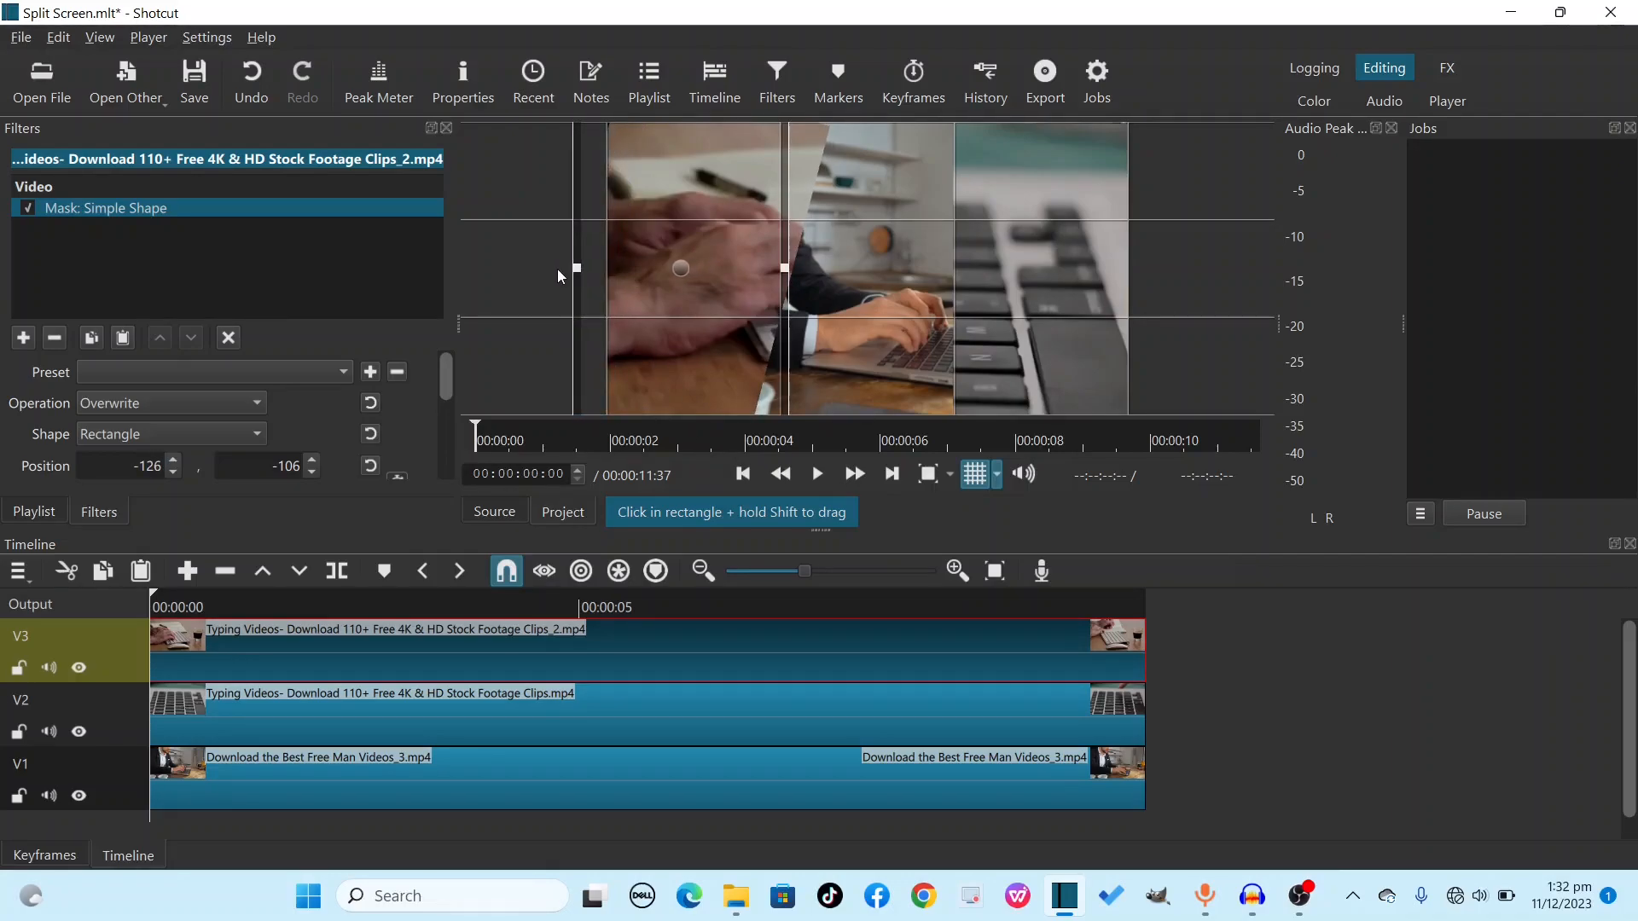
# - Increase the V3 mask's height to 1354 and move the mask up to position -126, -141
pyautogui.click(577, 700)
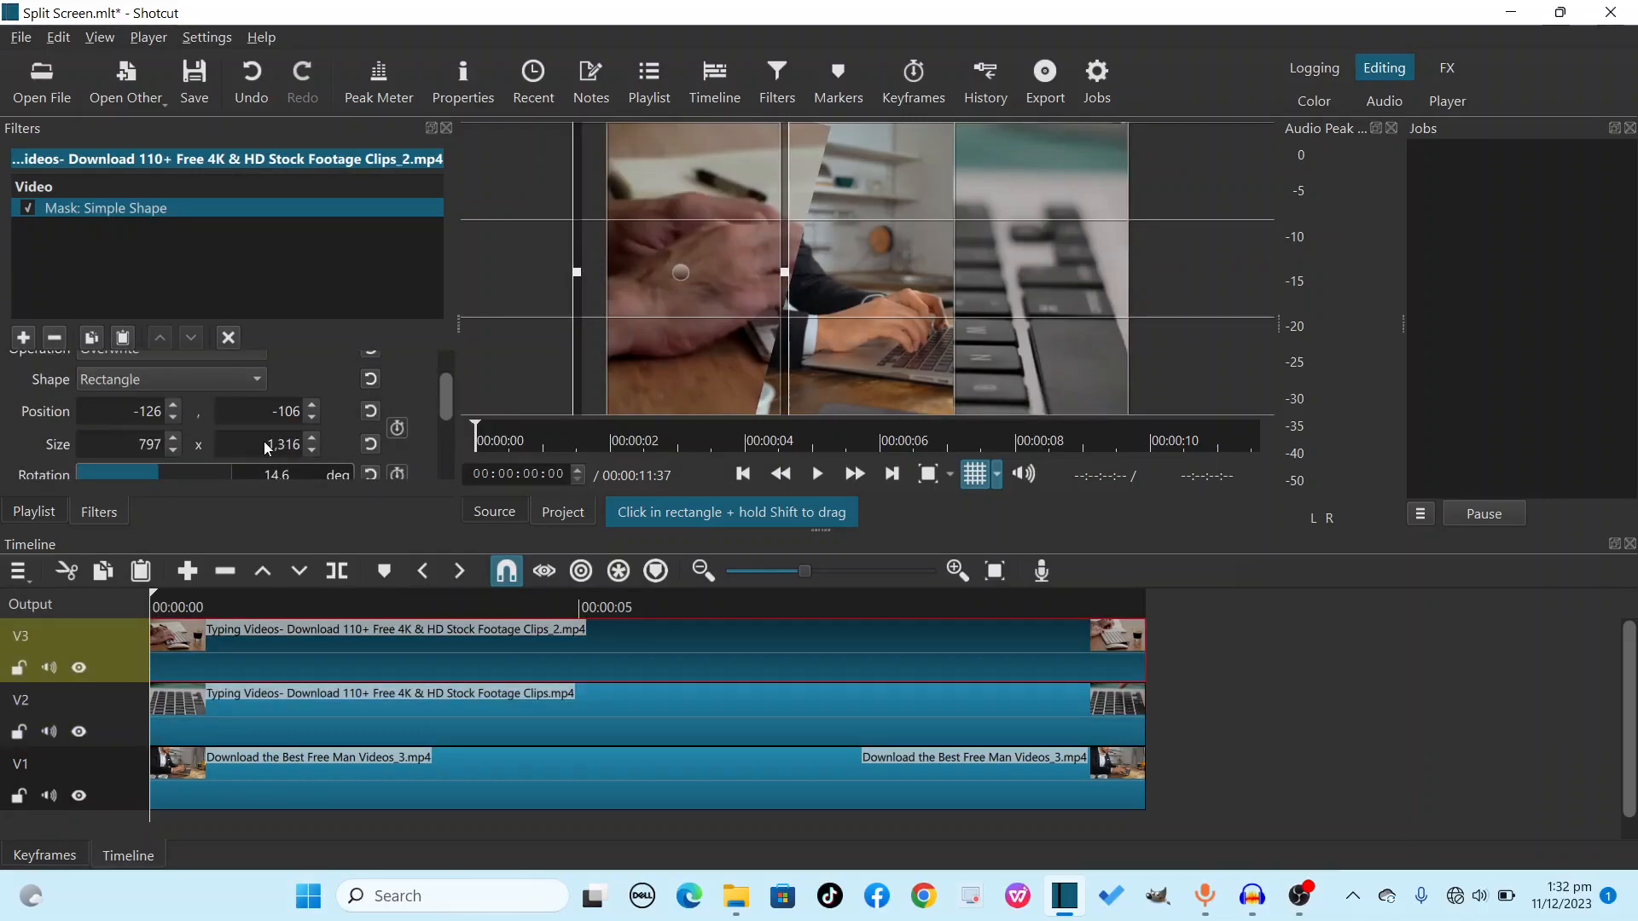
pyautogui.click(311, 437)
pyautogui.moveTo(680, 273); pyautogui.dragTo(680, 265)
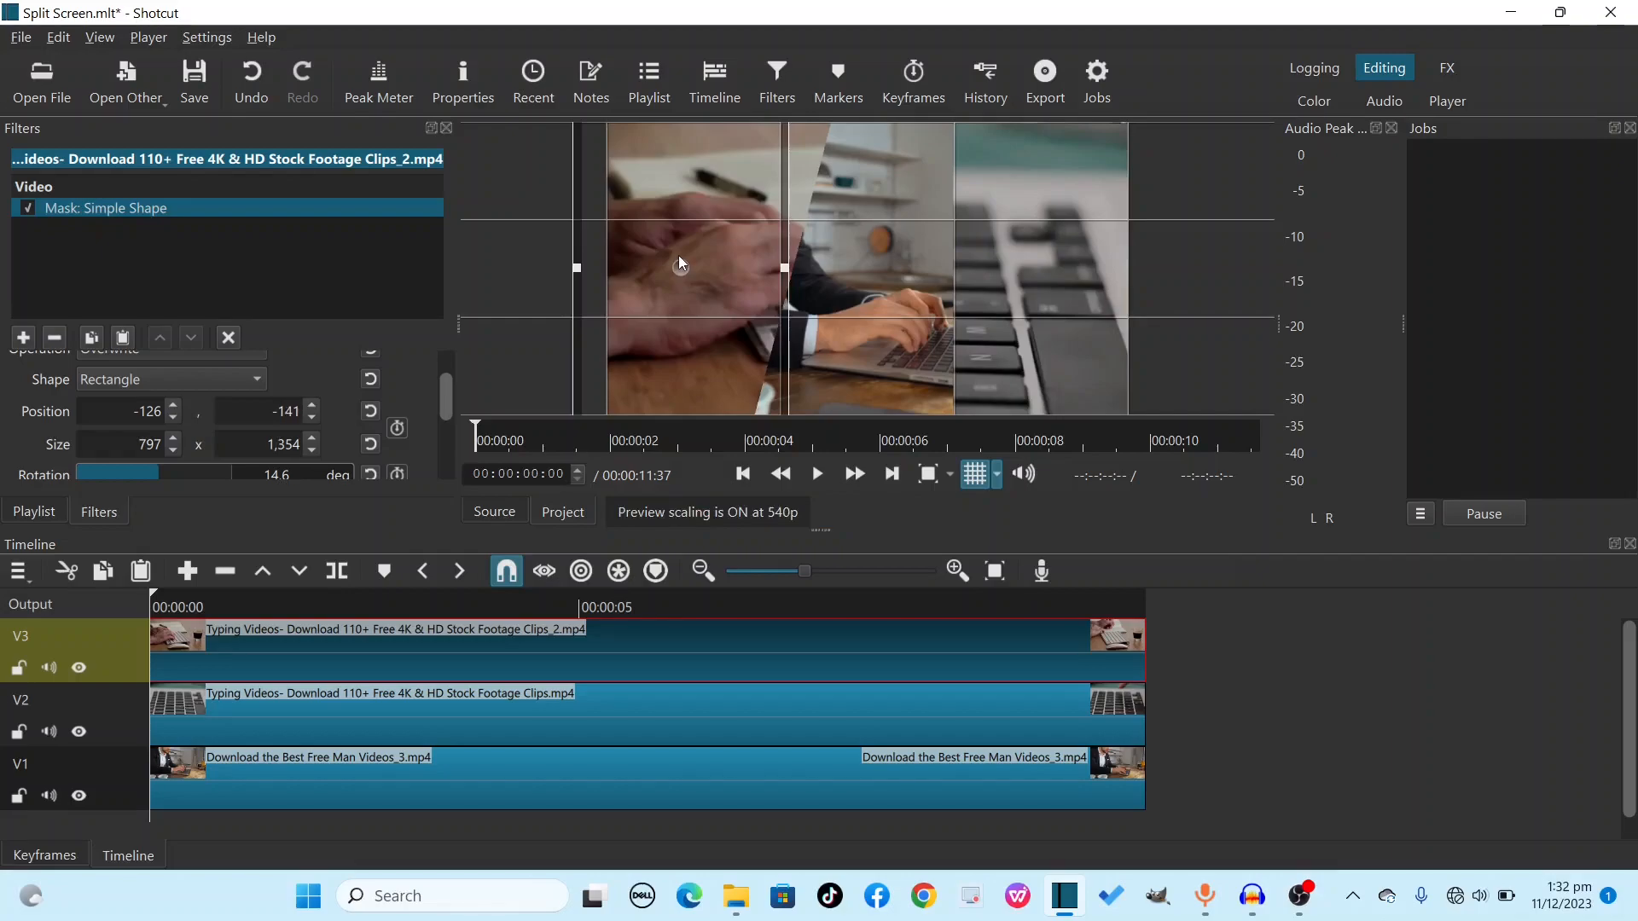
# - Set the rotation of the V2 clip's mask to 14.6 degrees
pyautogui.click(595, 720)
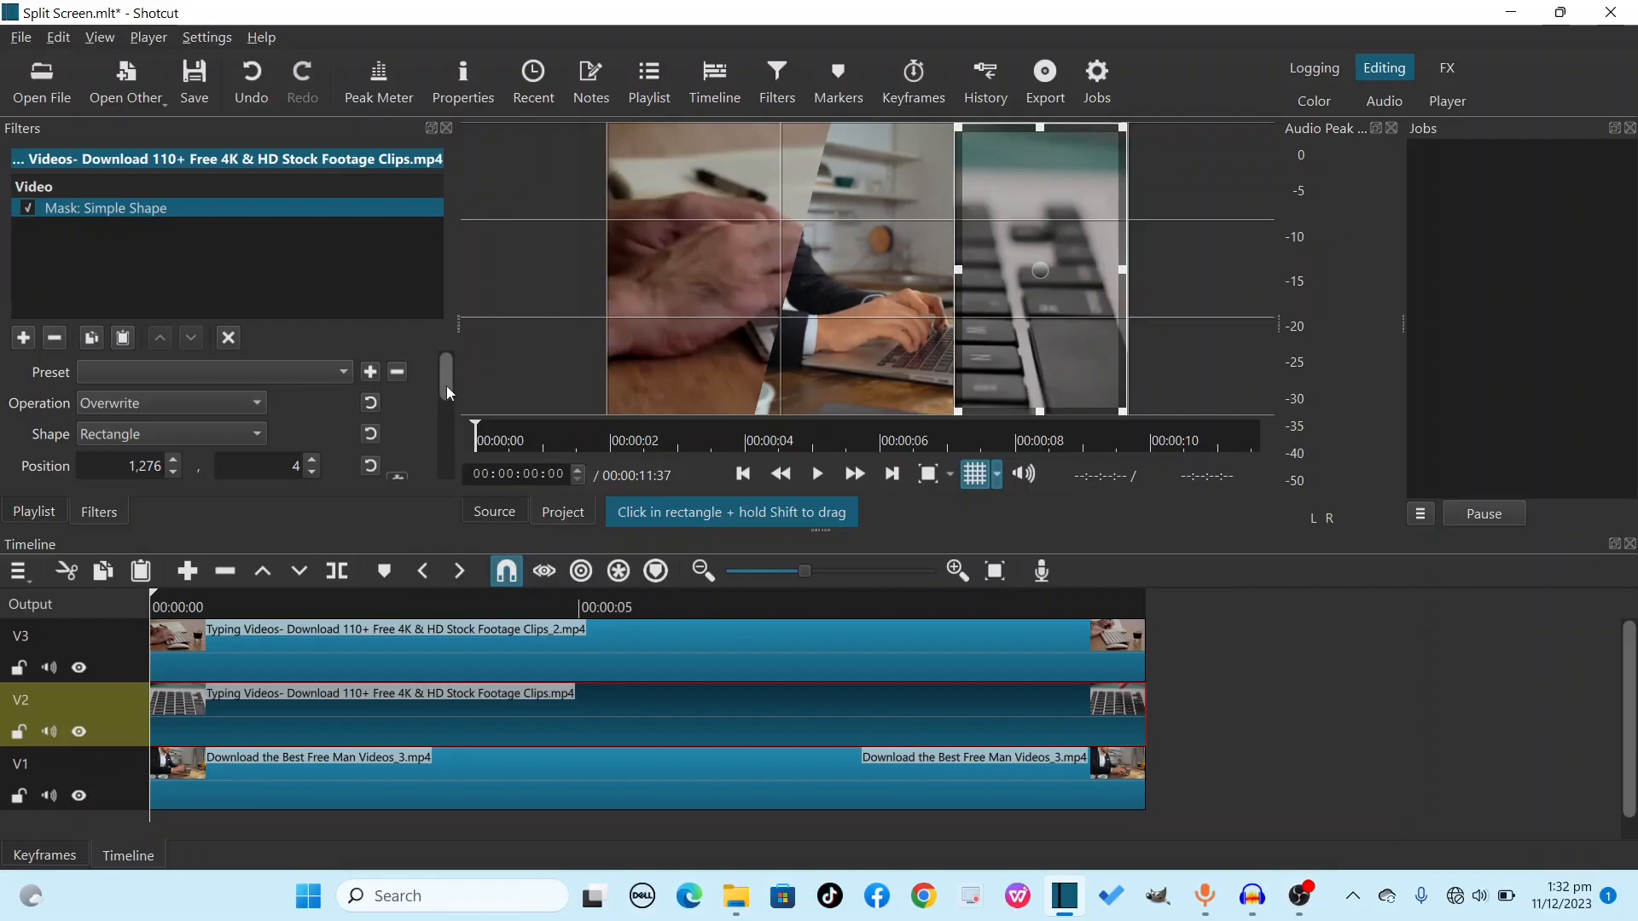
pyautogui.moveTo(447, 386); pyautogui.dragTo(442, 418)
pyautogui.scroll(-1, 442, 421)
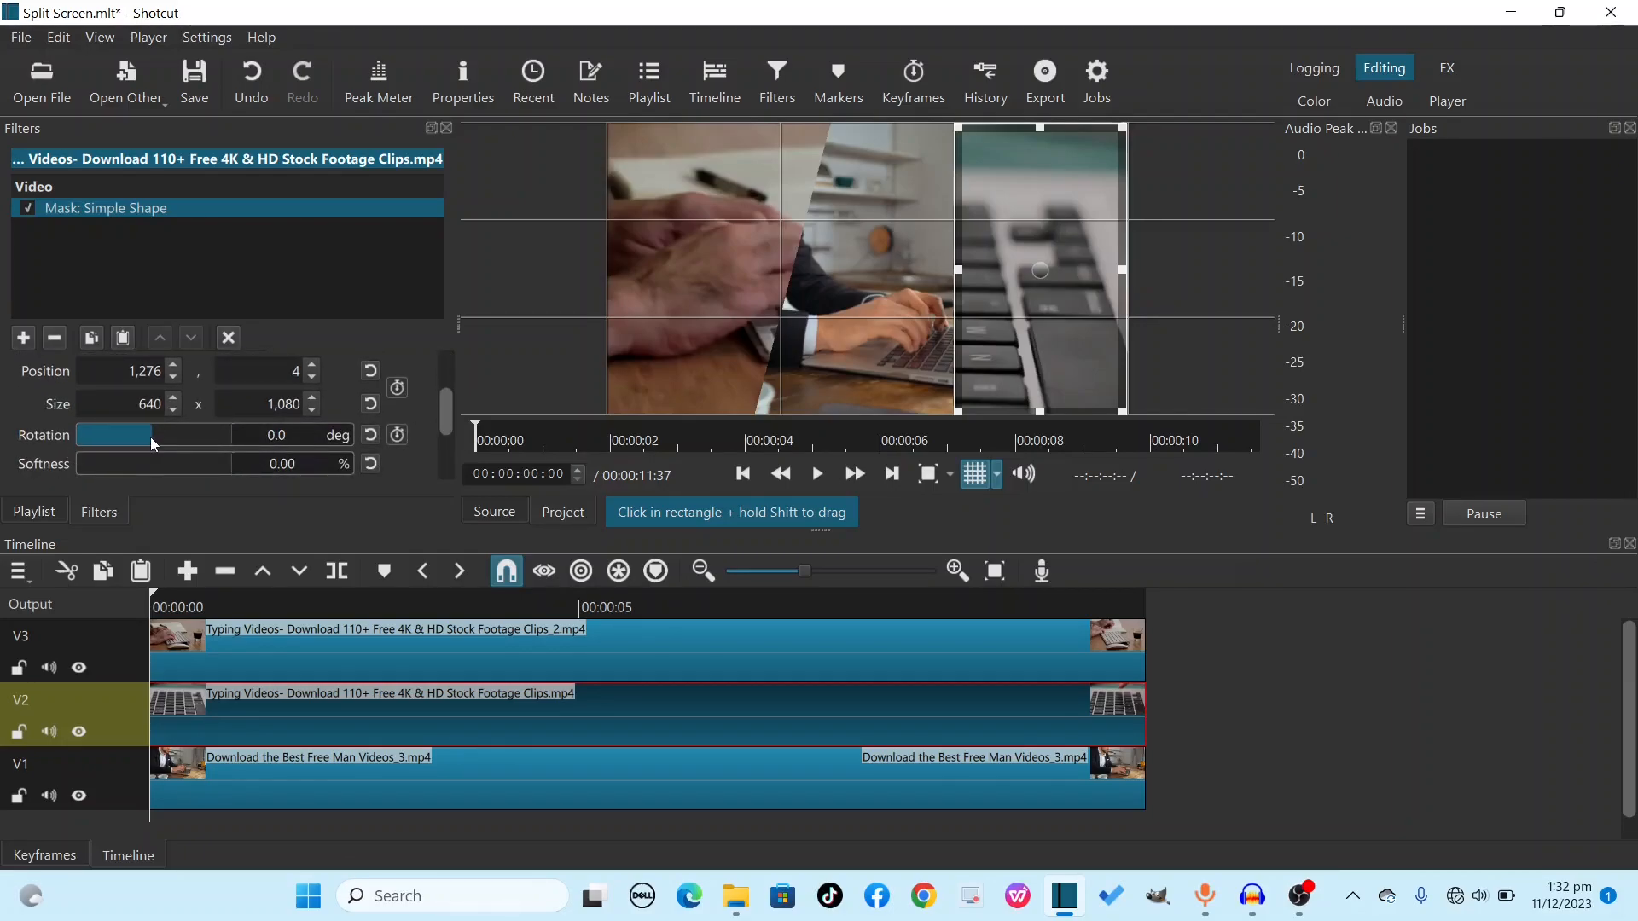
pyautogui.click(275, 438)
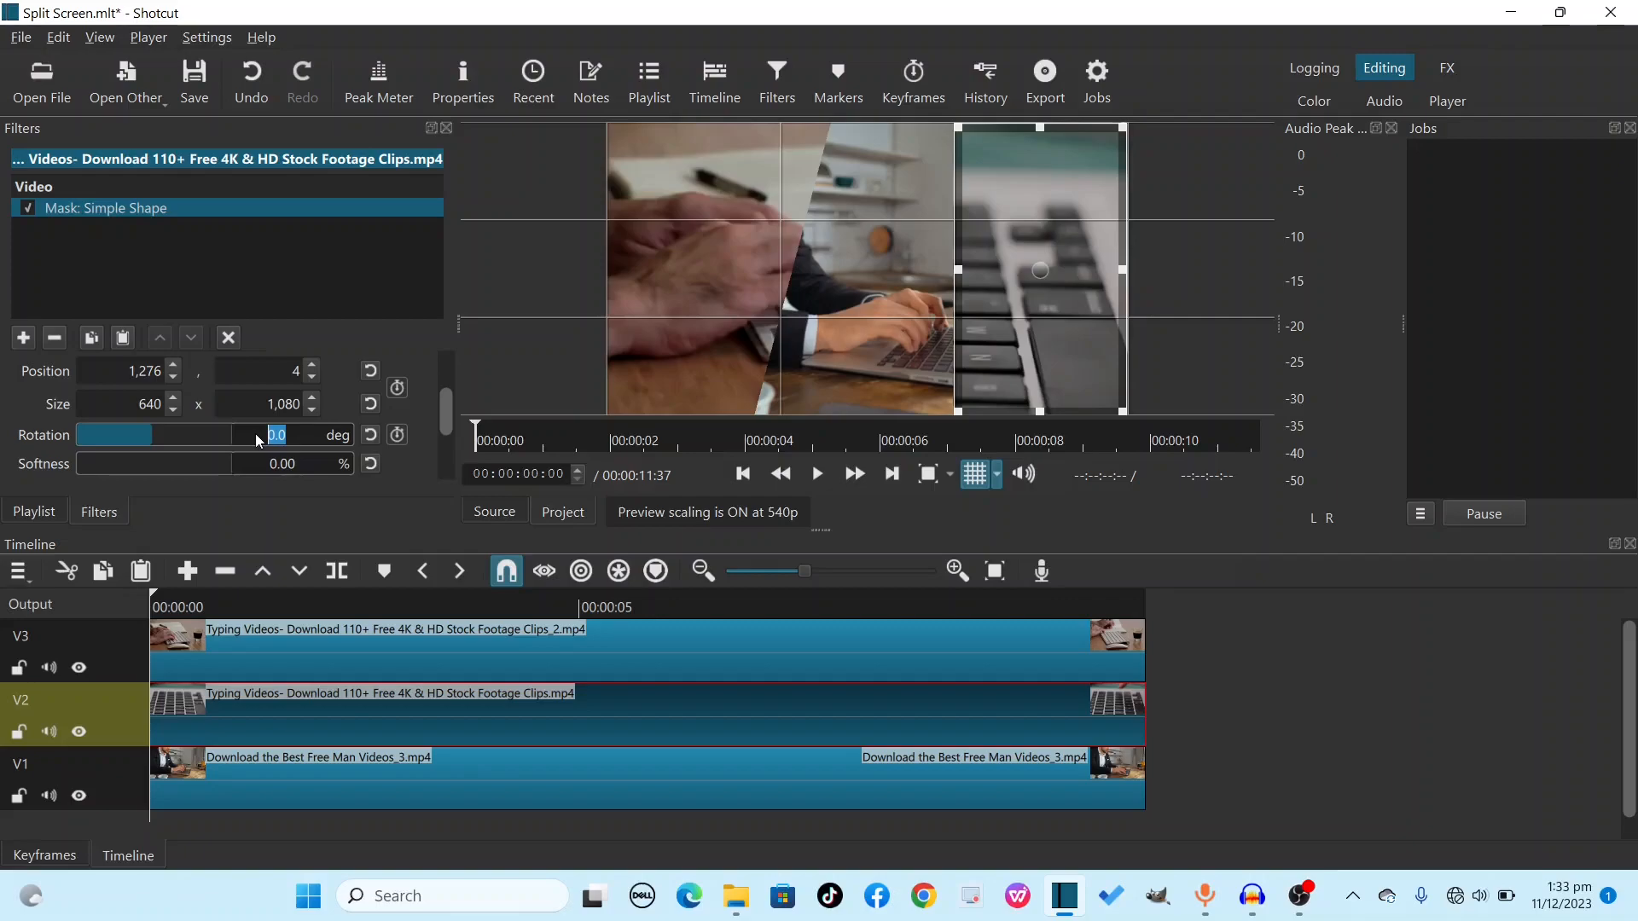
pyautogui.write('14.6')
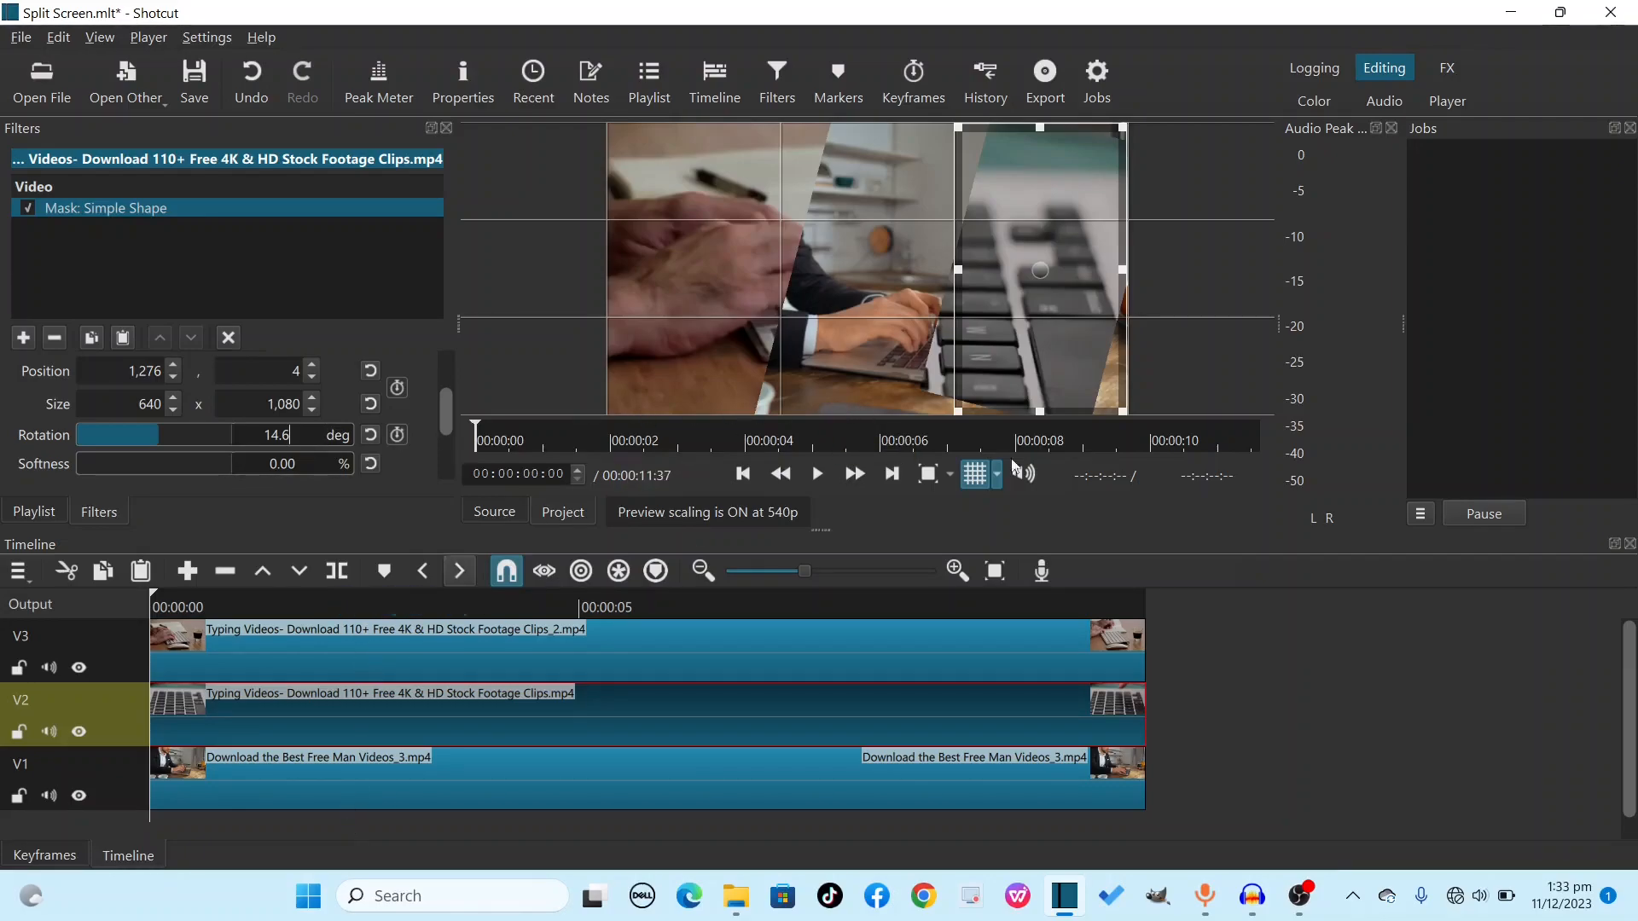
# - Enlarge the V2 mask past the frame's upper, lower and right edges, to about 1143 x 2054 at position 1276, -302
pyautogui.moveTo(1042, 128); pyautogui.dragTo(1056, 28)
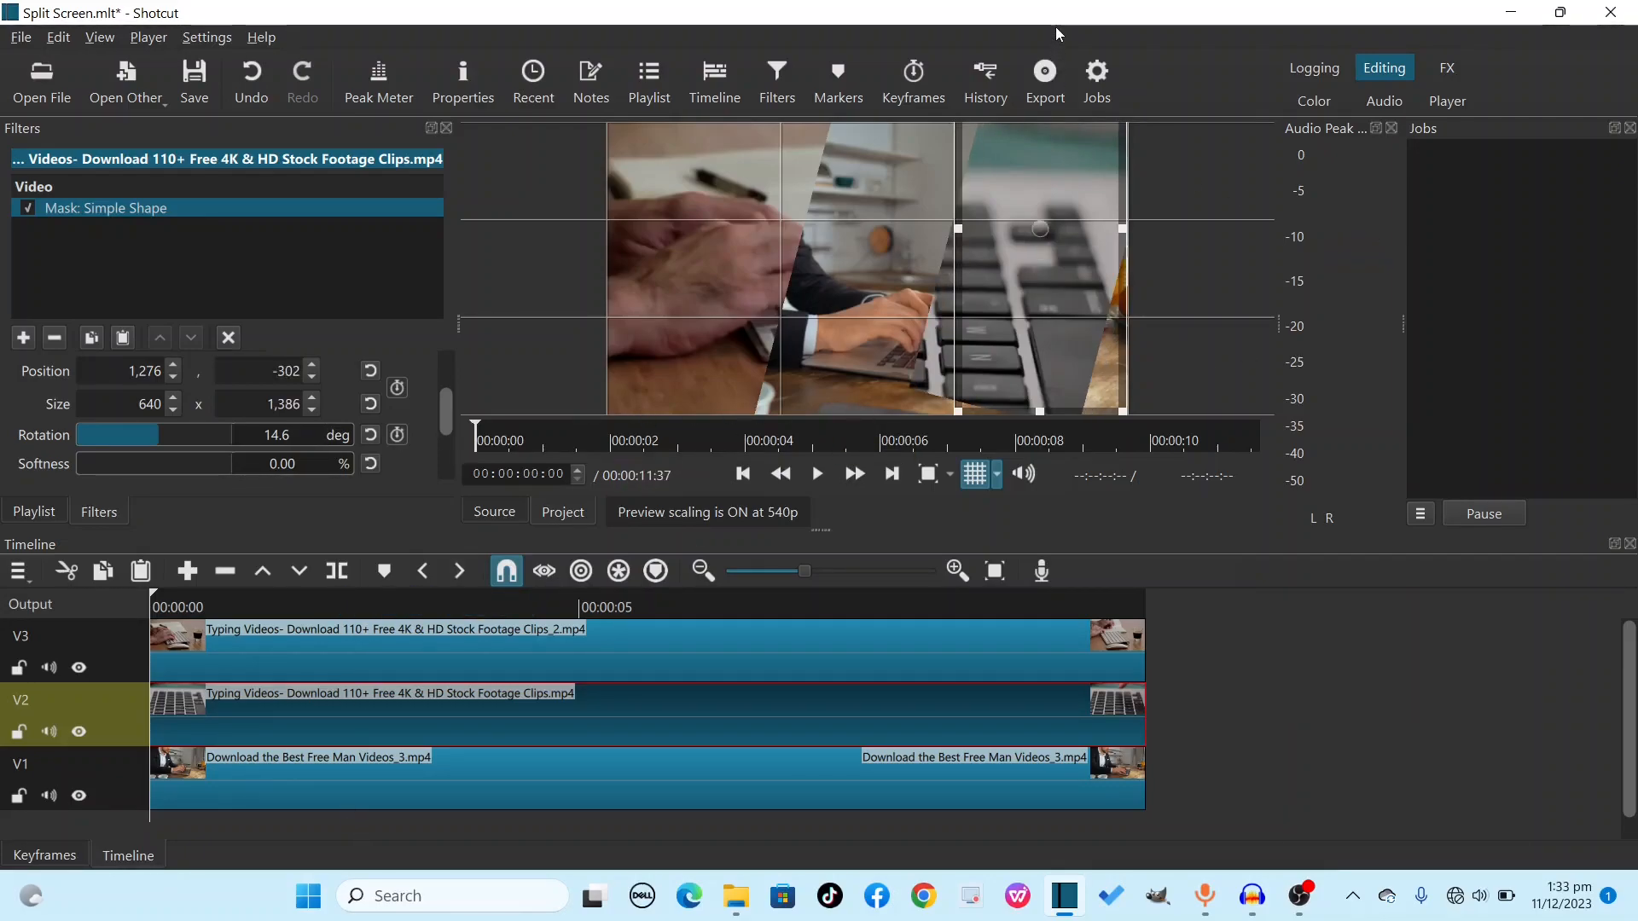
pyautogui.moveTo(1040, 411); pyautogui.dragTo(1032, 612)
pyautogui.moveTo(1121, 321); pyautogui.dragTo(1259, 328)
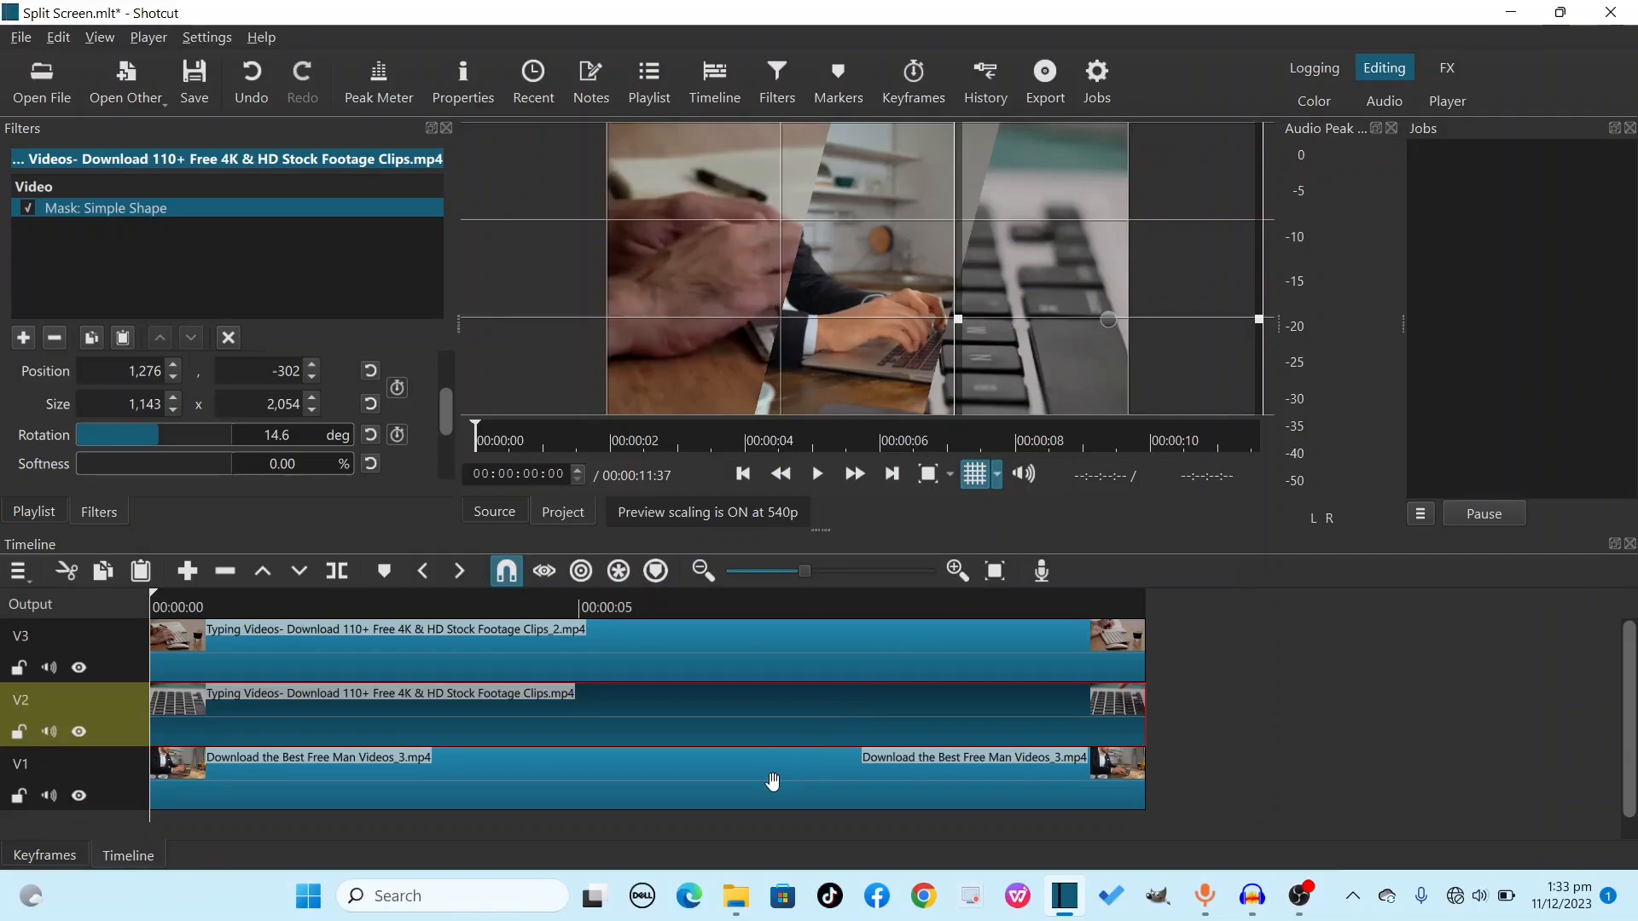
# - Shift the V2 clip's mask horizontally to an X position of 1295
pyautogui.click(802, 772)
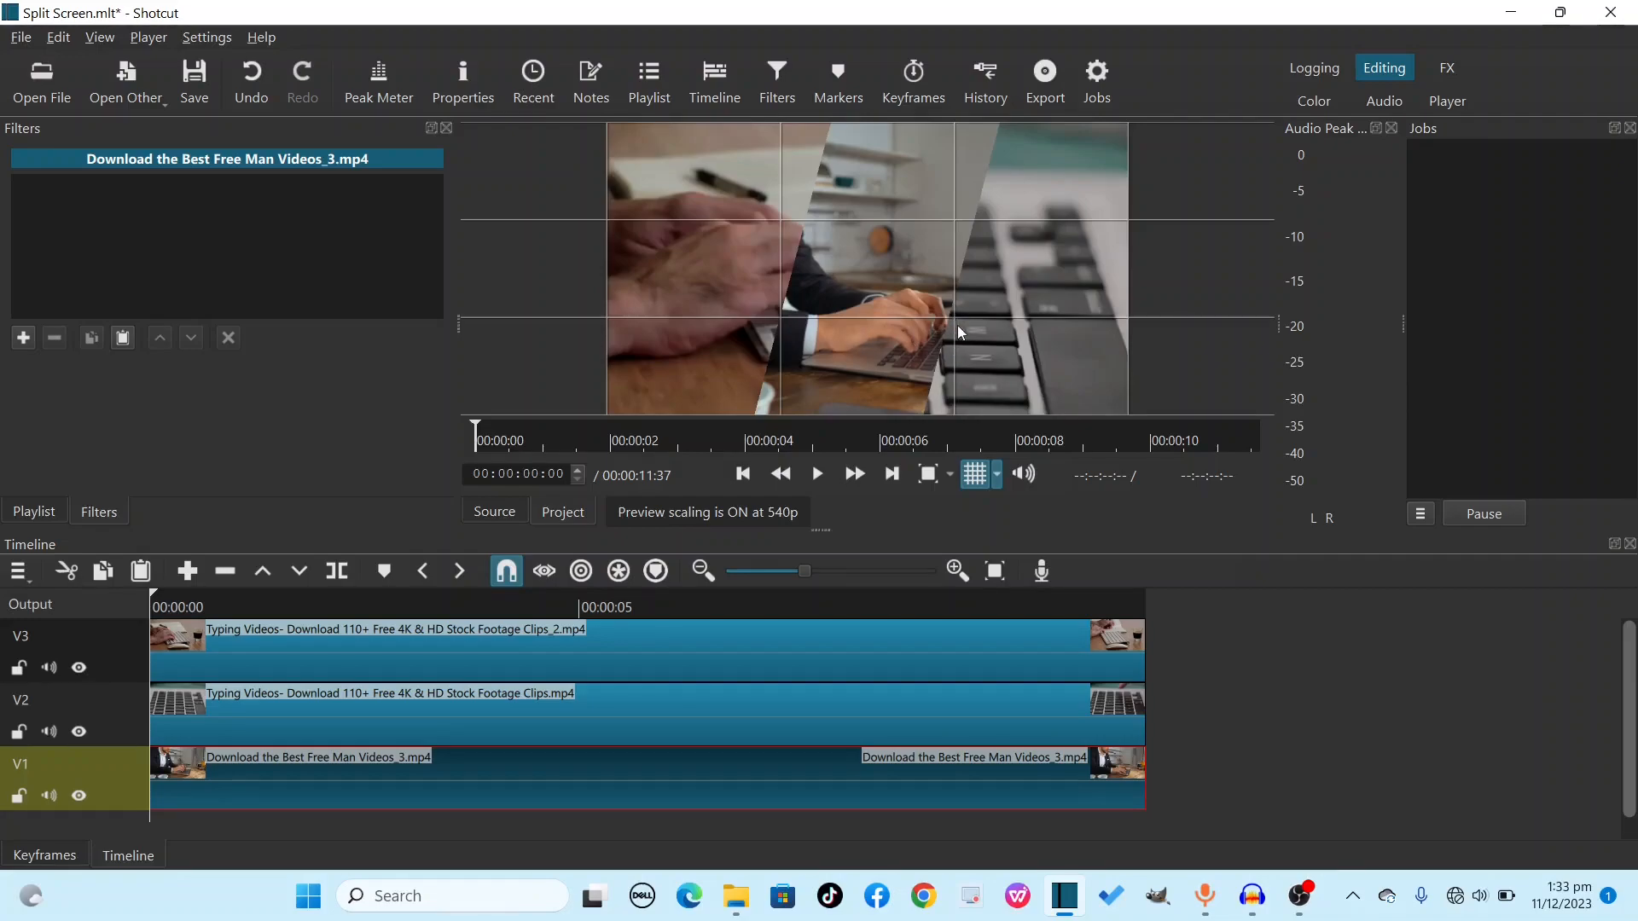
pyautogui.click(468, 710)
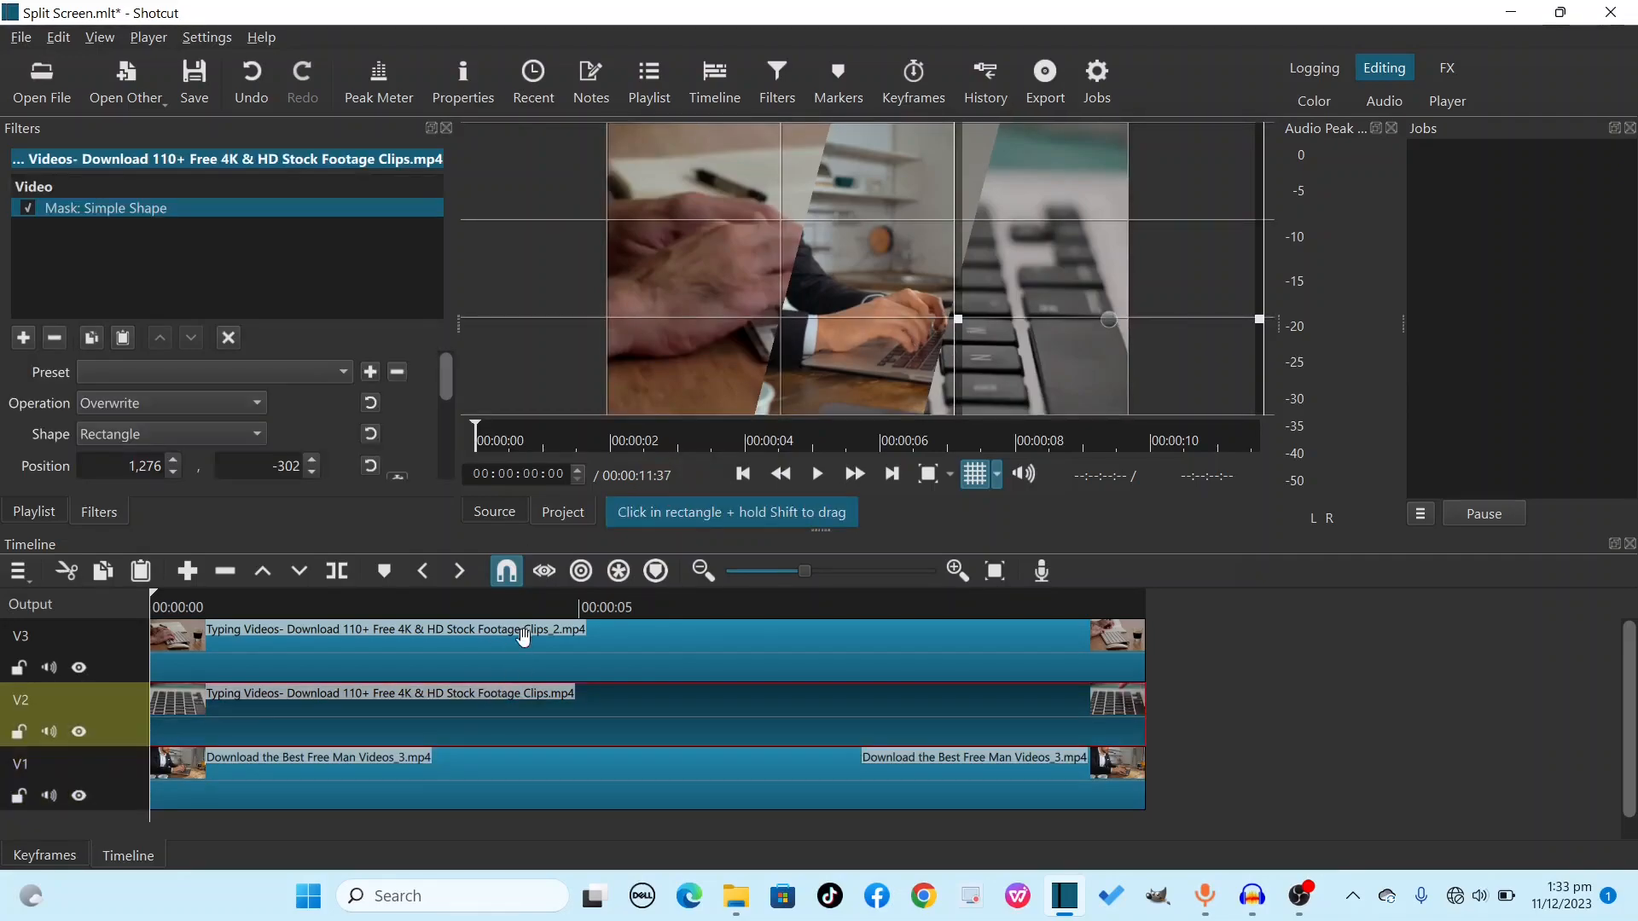
pyautogui.moveTo(442, 372); pyautogui.dragTo(446, 402)
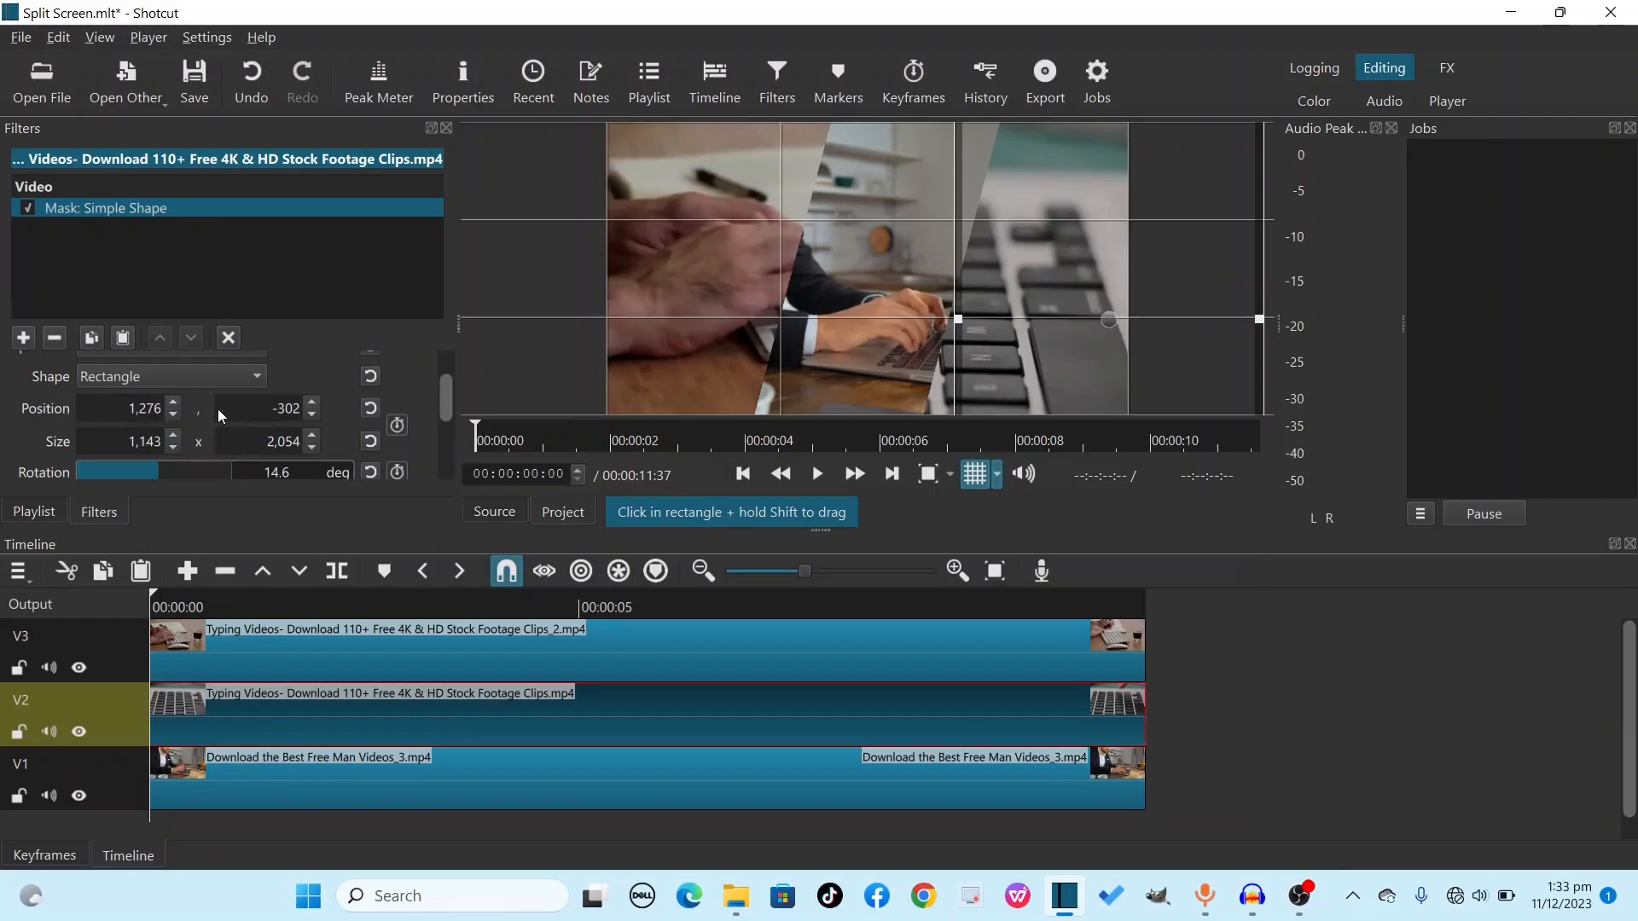
pyautogui.scroll(-7, 158, 411)
pyautogui.scroll(20, 152, 411)
pyautogui.scroll(1, 152, 411)
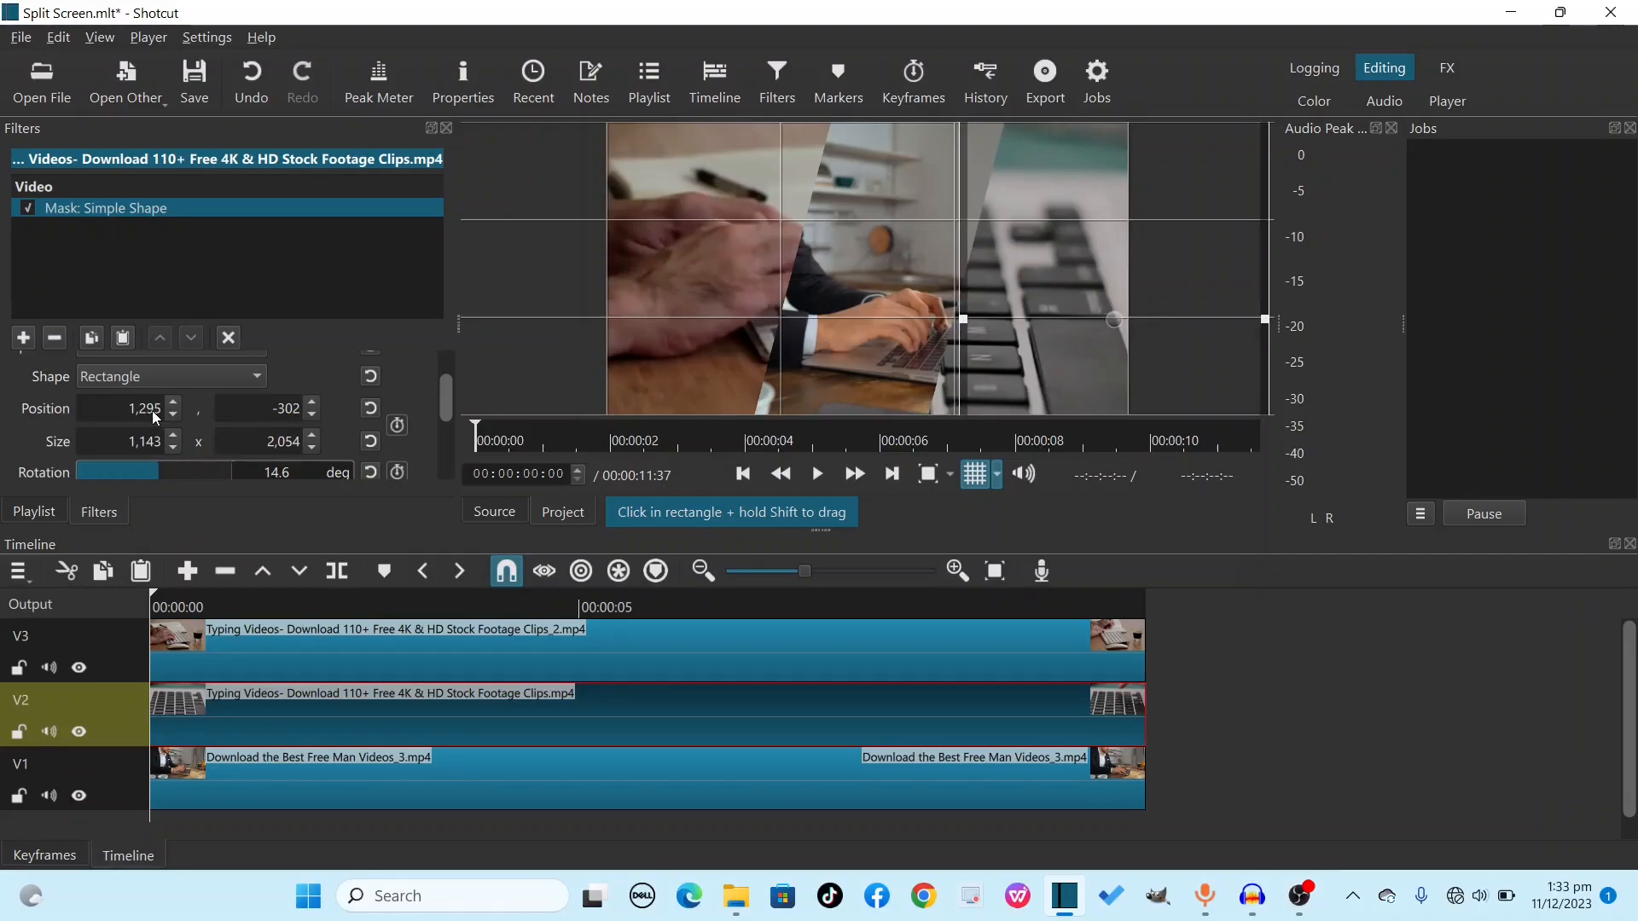
# - Deselect the mask by selecting the V1 clip, hide the preview grid and play back the slanted split screen
pyautogui.click(505, 788)
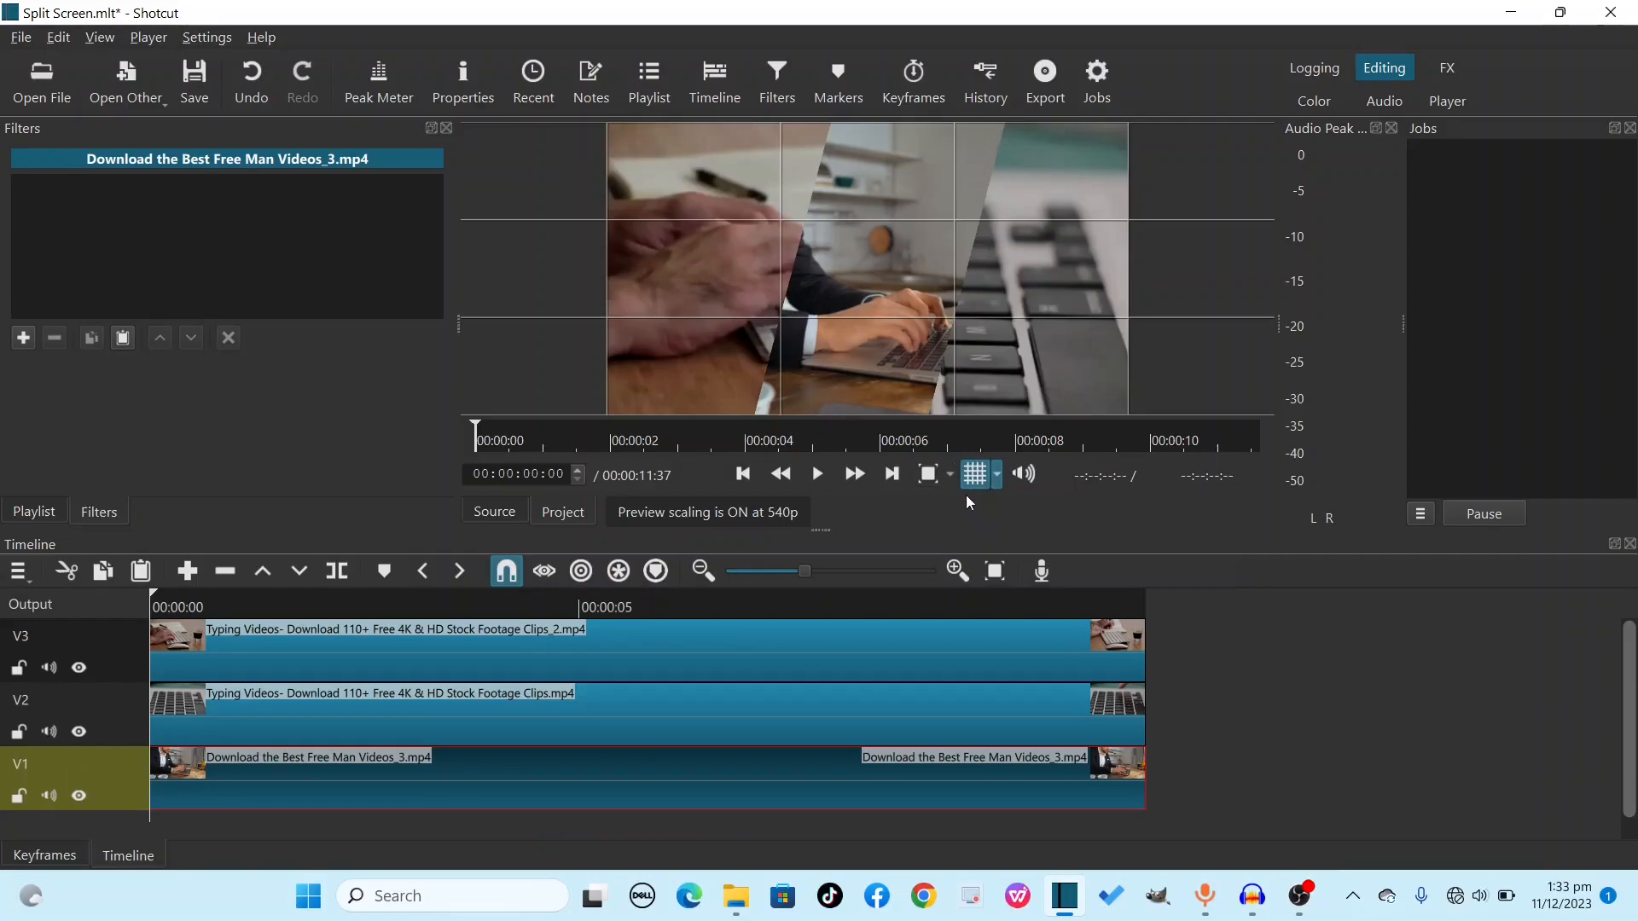
pyautogui.click(974, 474)
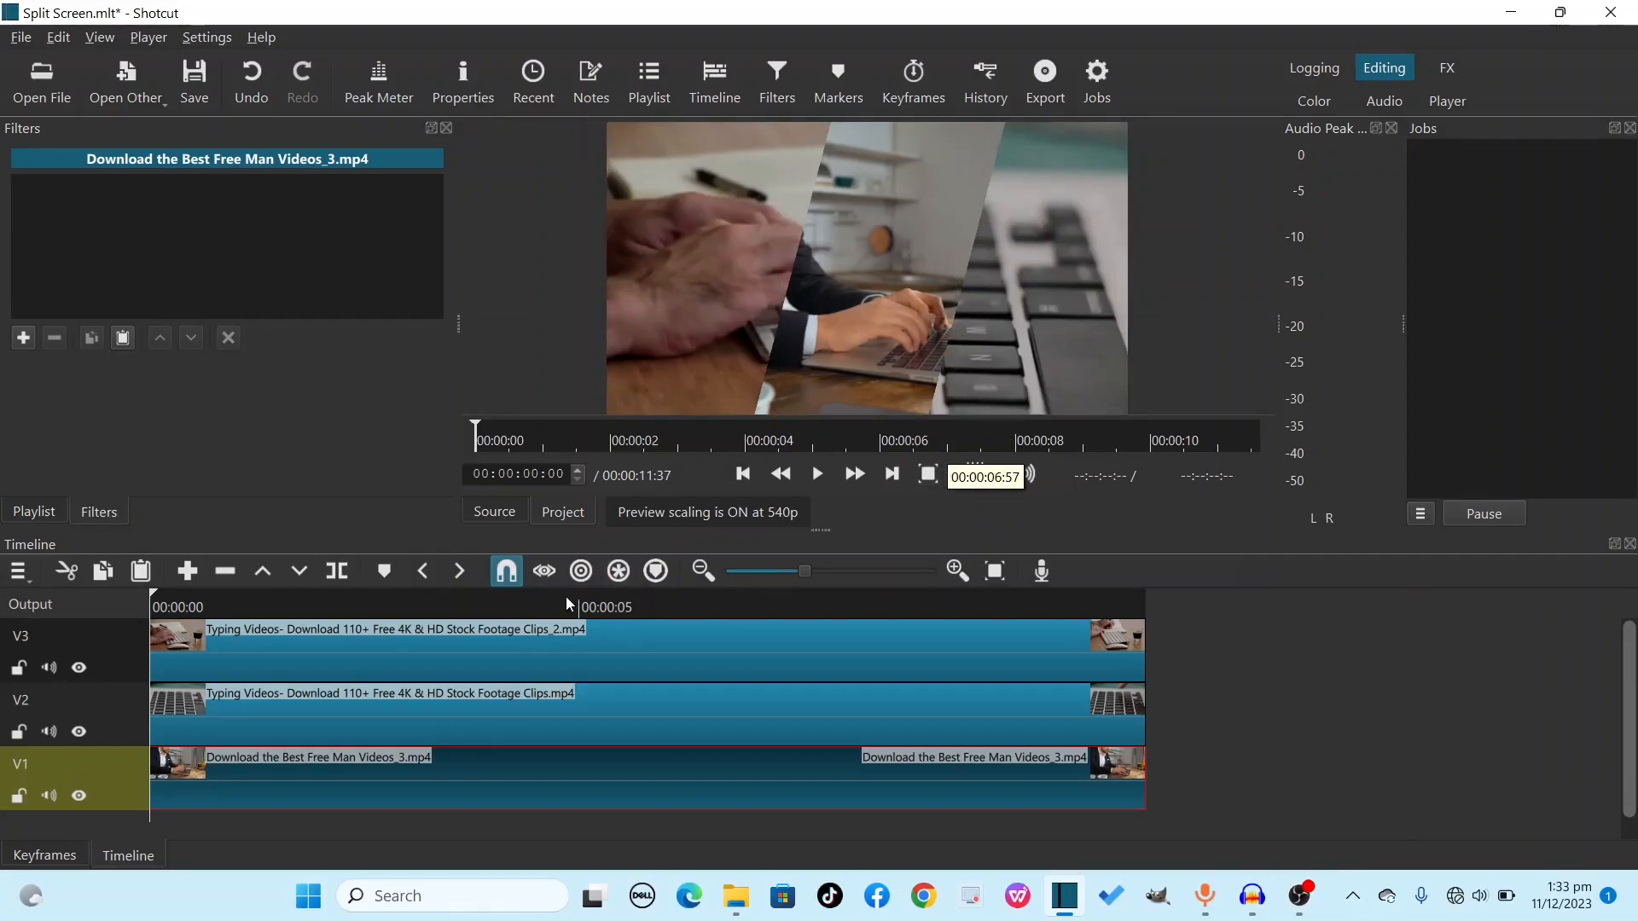
pyautogui.click(814, 486)
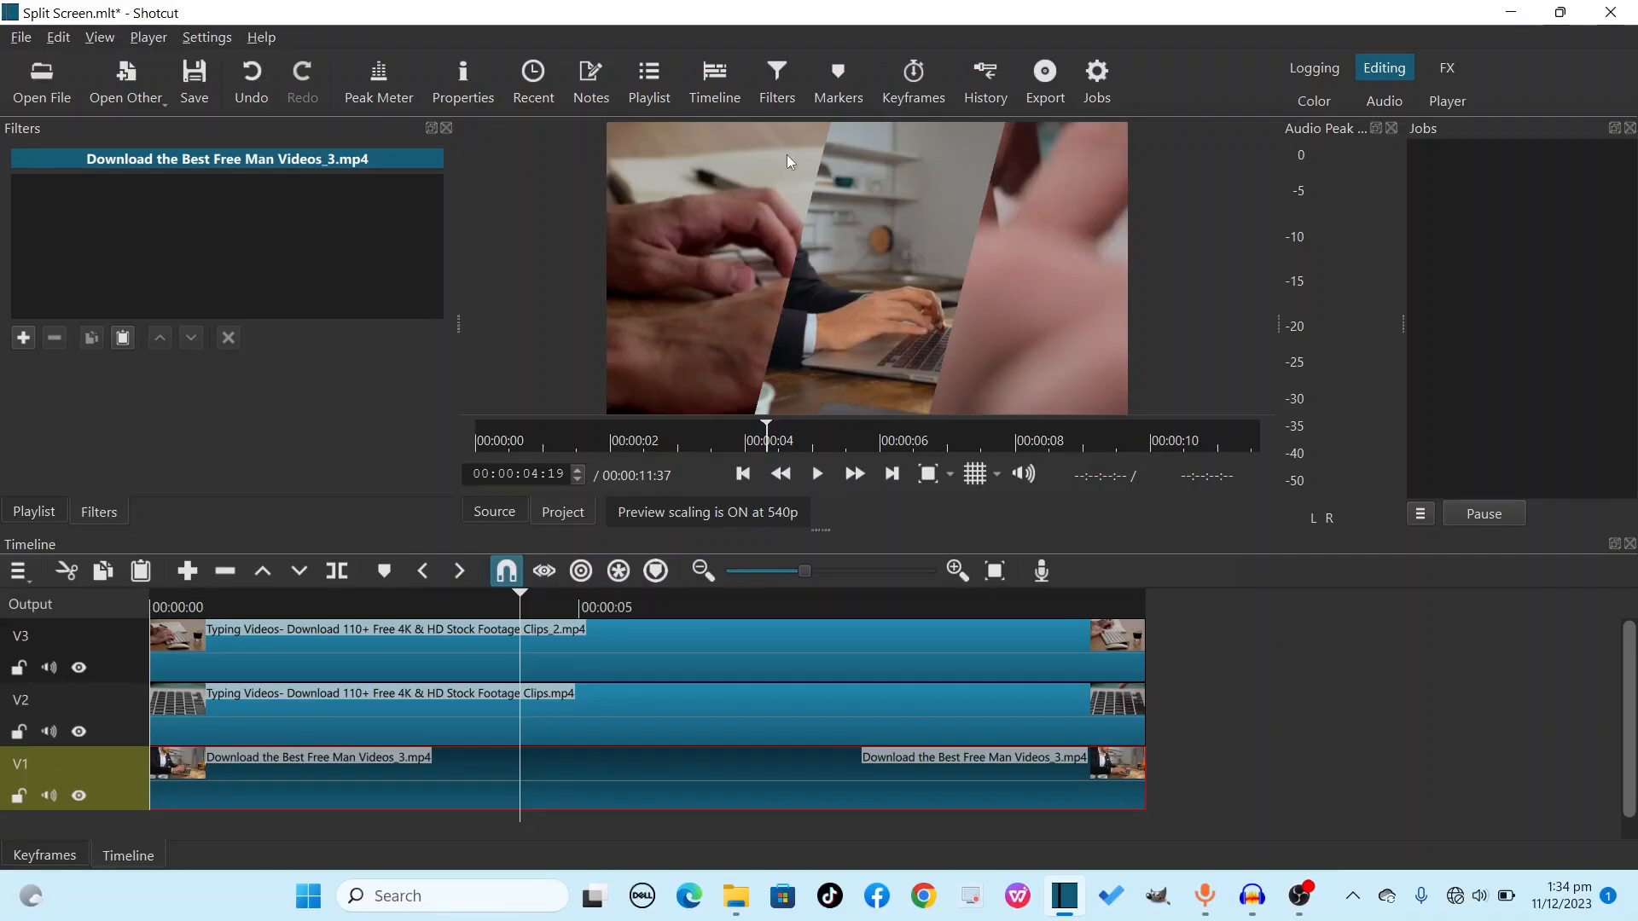
# - Save the project and export the timeline with the YouTube preset as Split Screen.mp4 in the Downloads folder
pyautogui.hotkey('ctrl', 's')
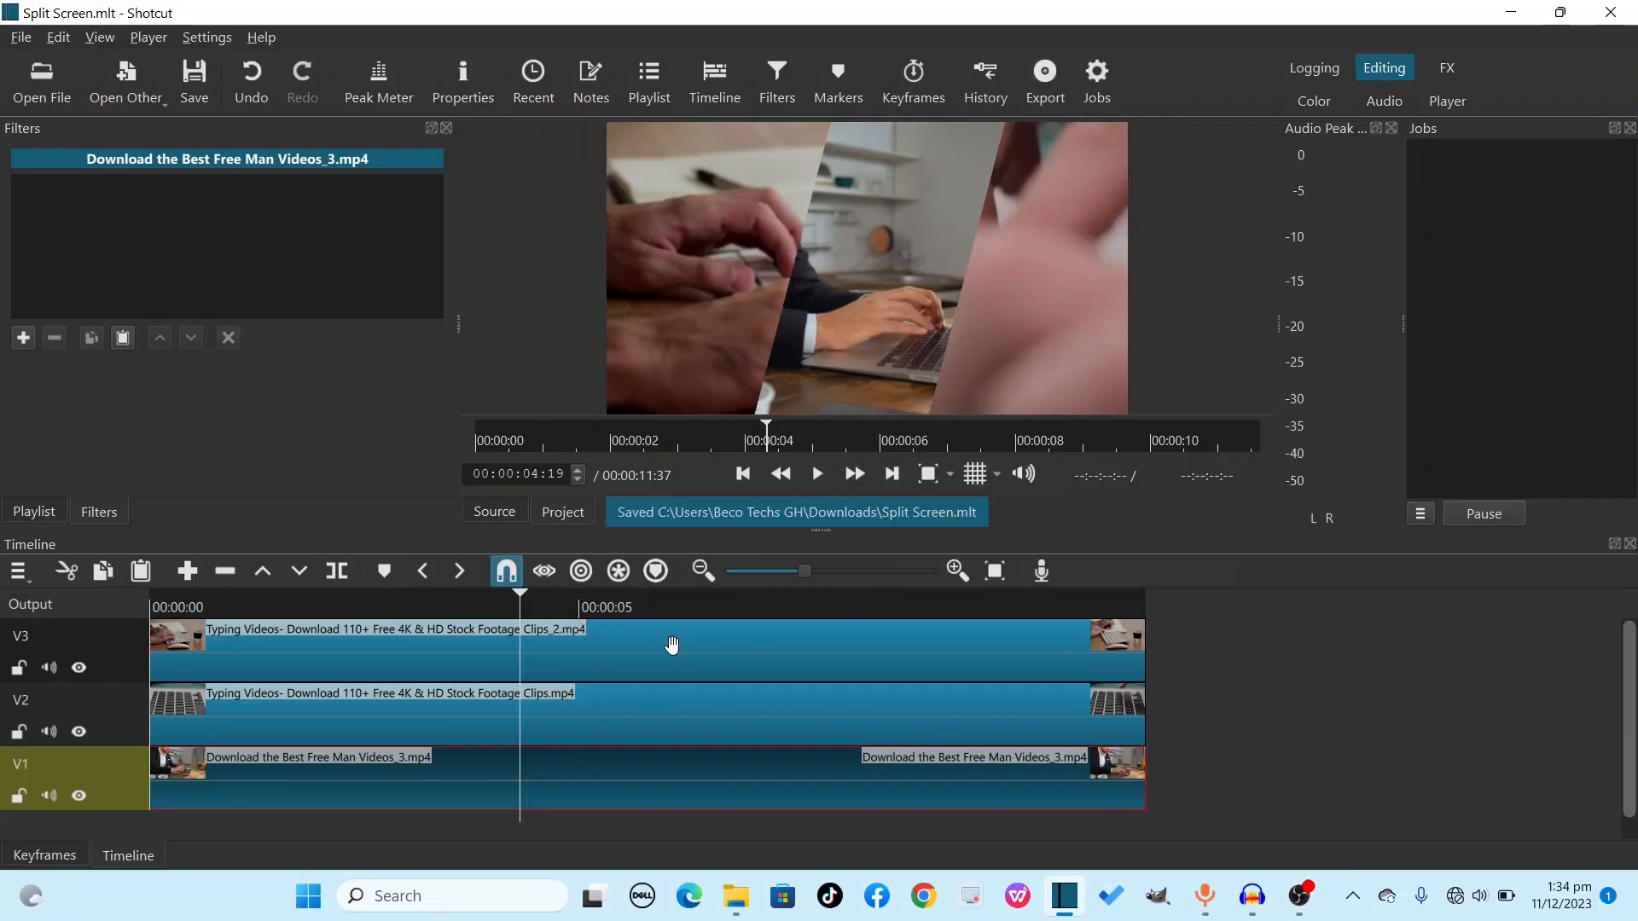
pyautogui.click(1045, 81)
pyautogui.click(227, 483)
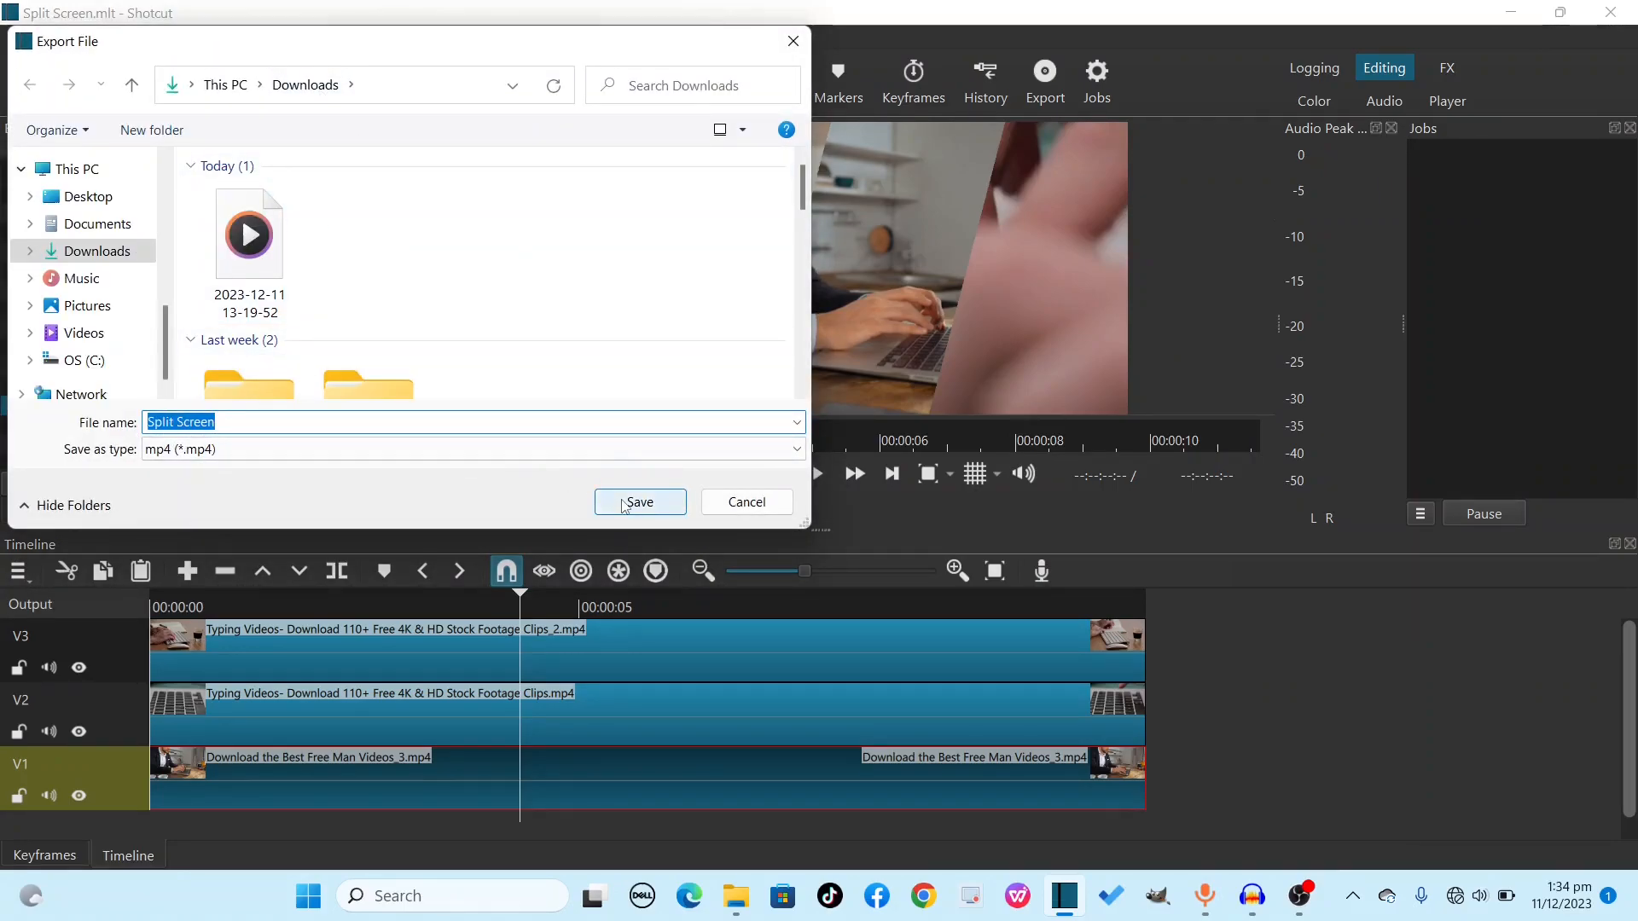
pyautogui.click(625, 502)
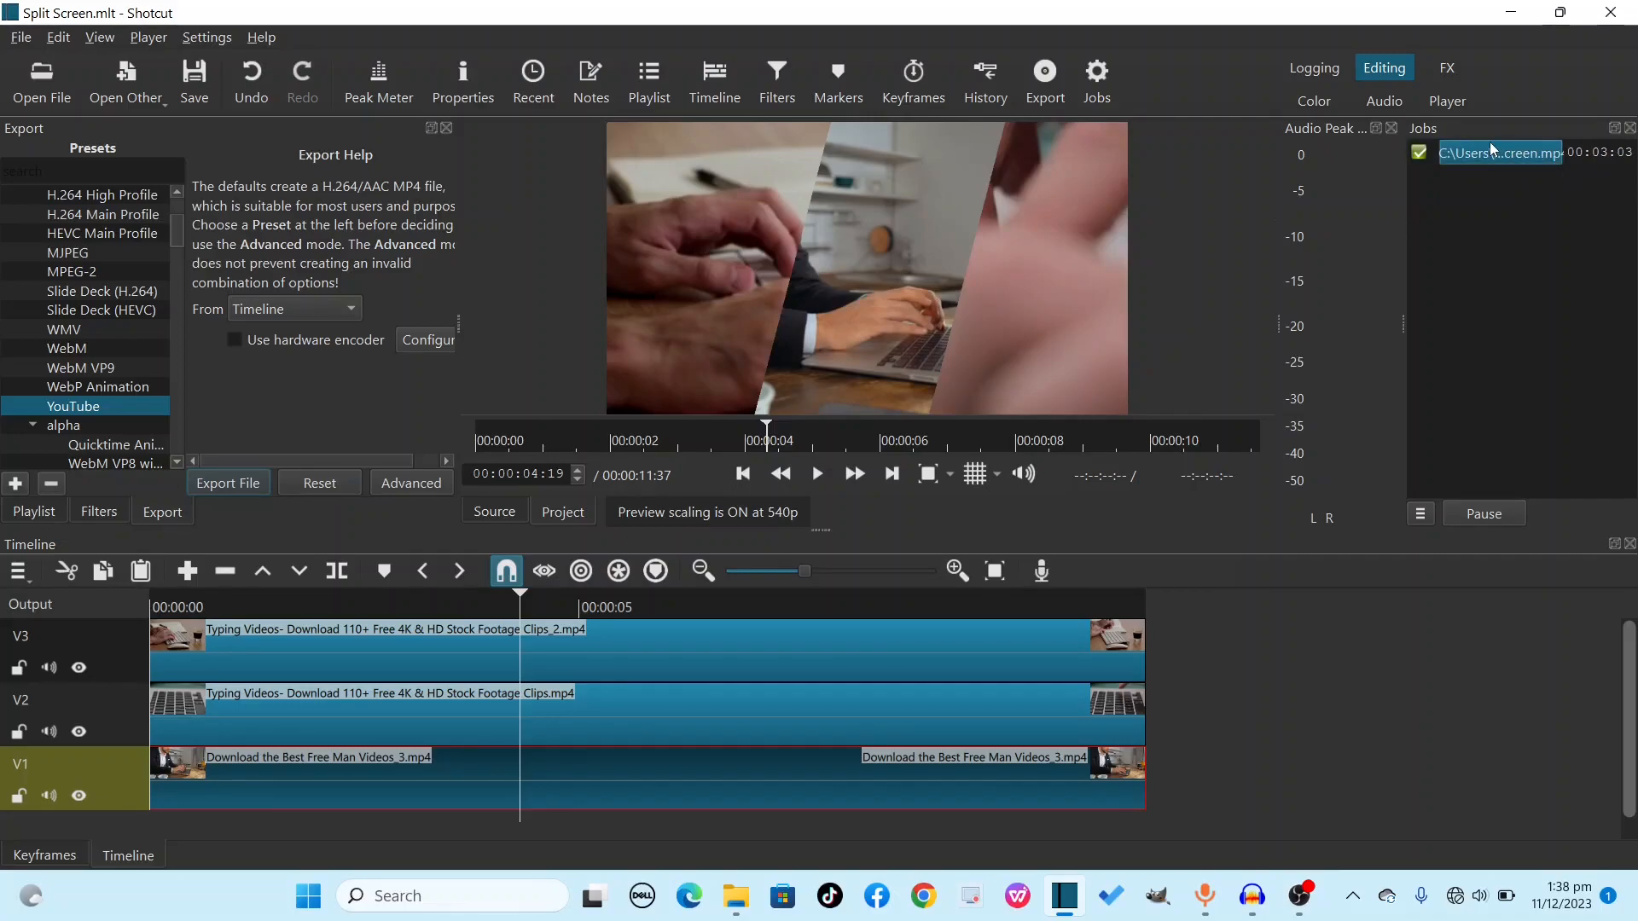
# - Switch to File Explorer, open the exported Split Screen video from Downloads in Media Player and pause its playback
pyautogui.click(744, 896)
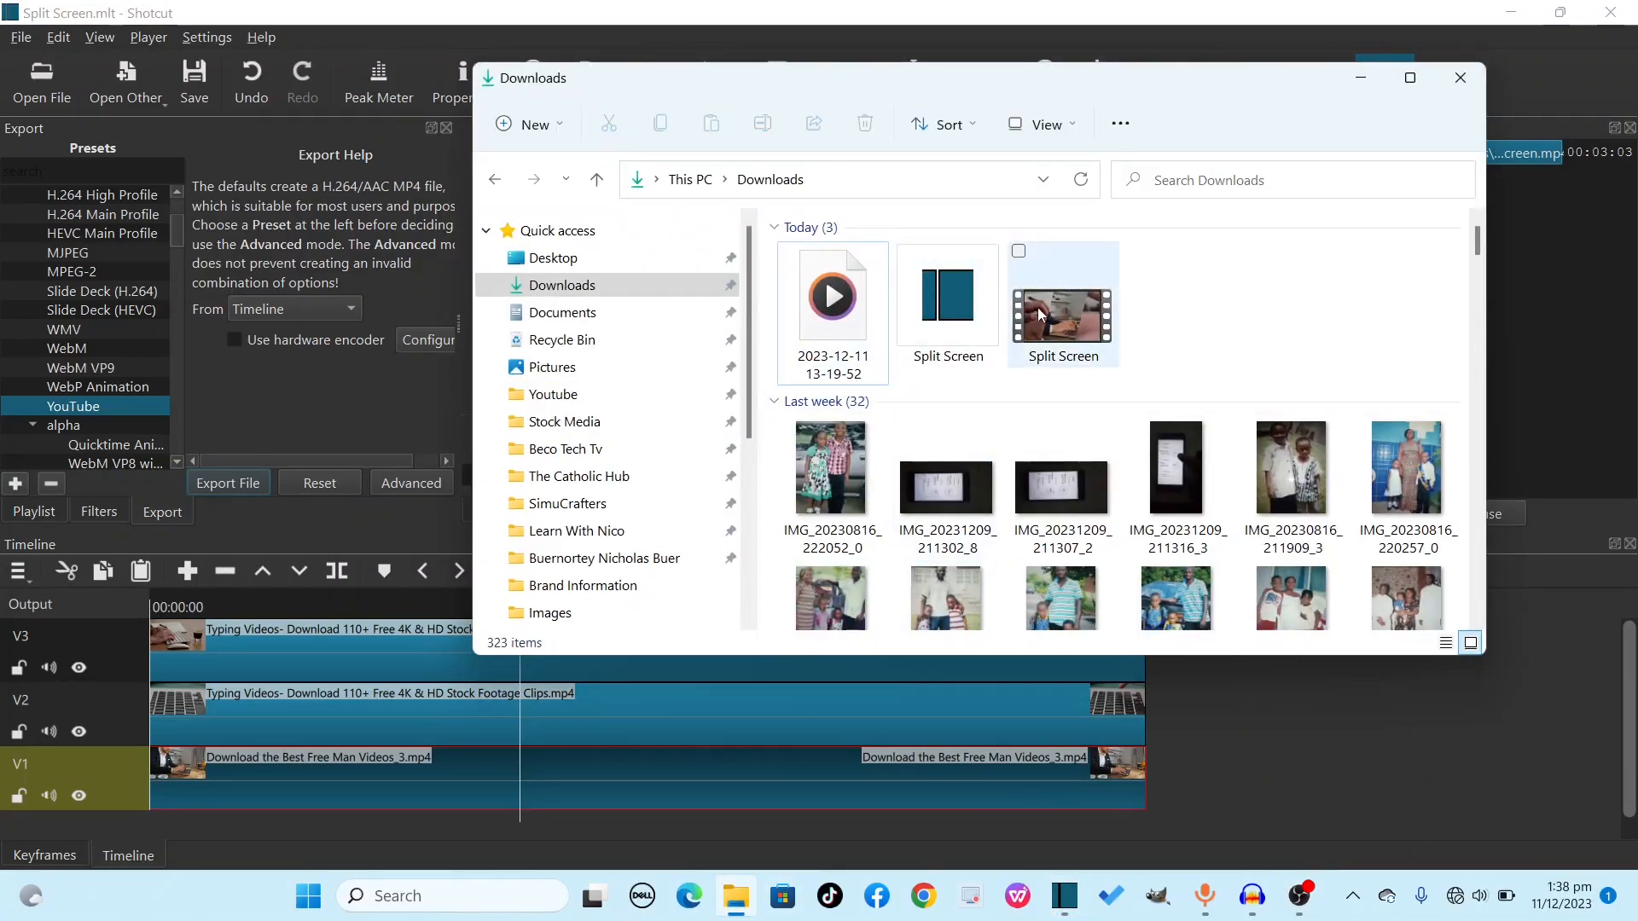
pyautogui.click(1049, 315)
pyautogui.doubleClick(1049, 315)
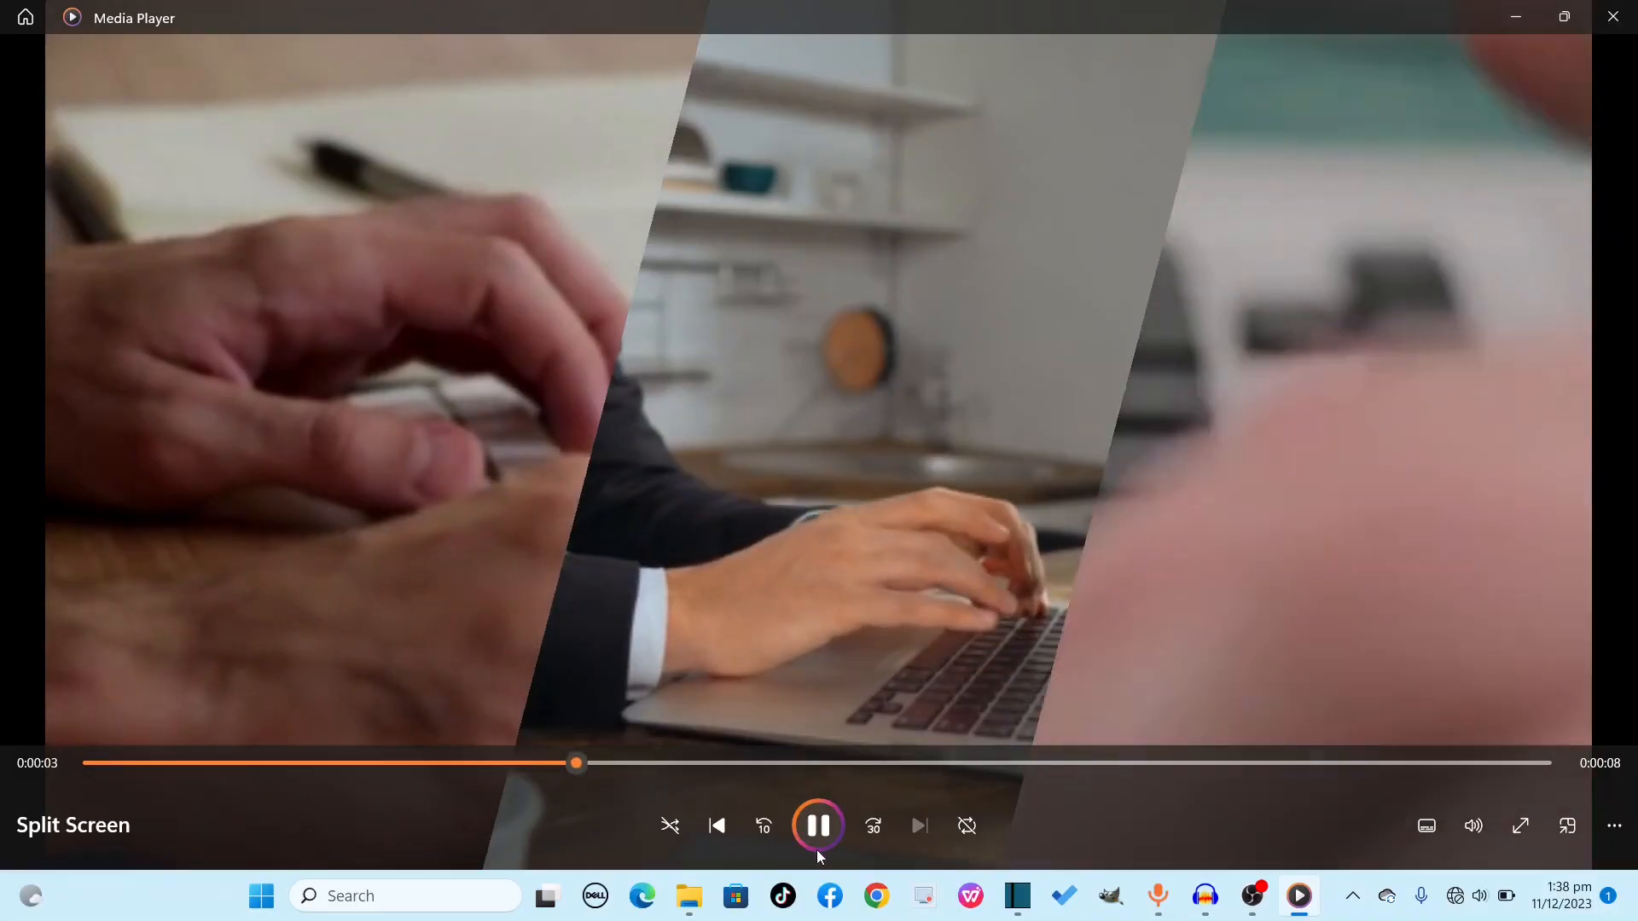
pyautogui.click(820, 830)
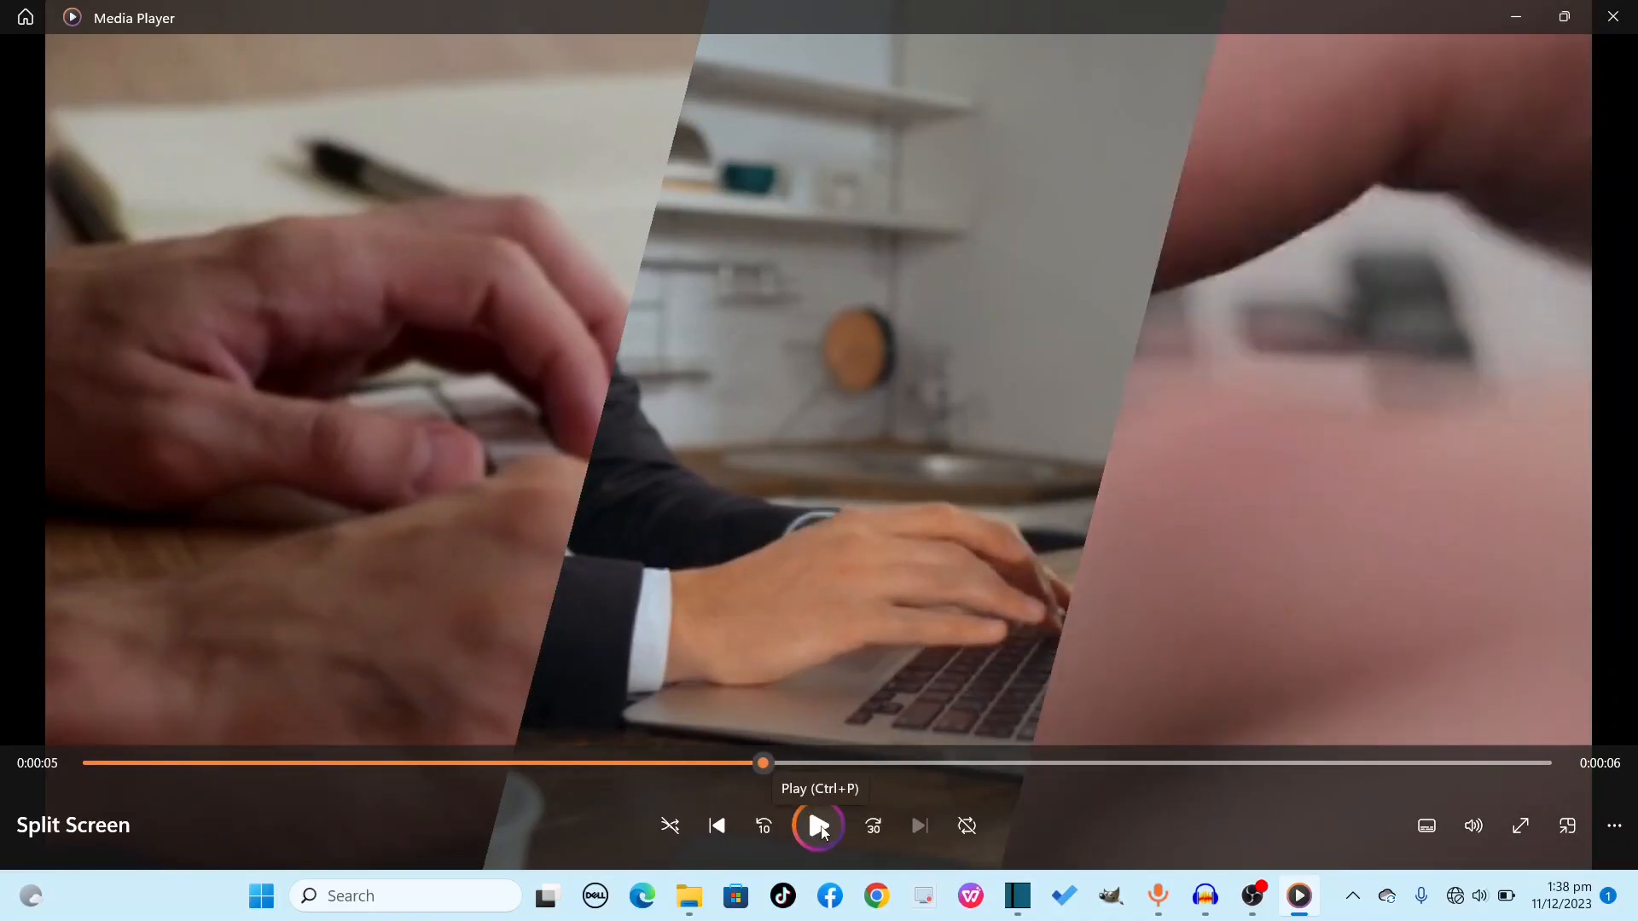